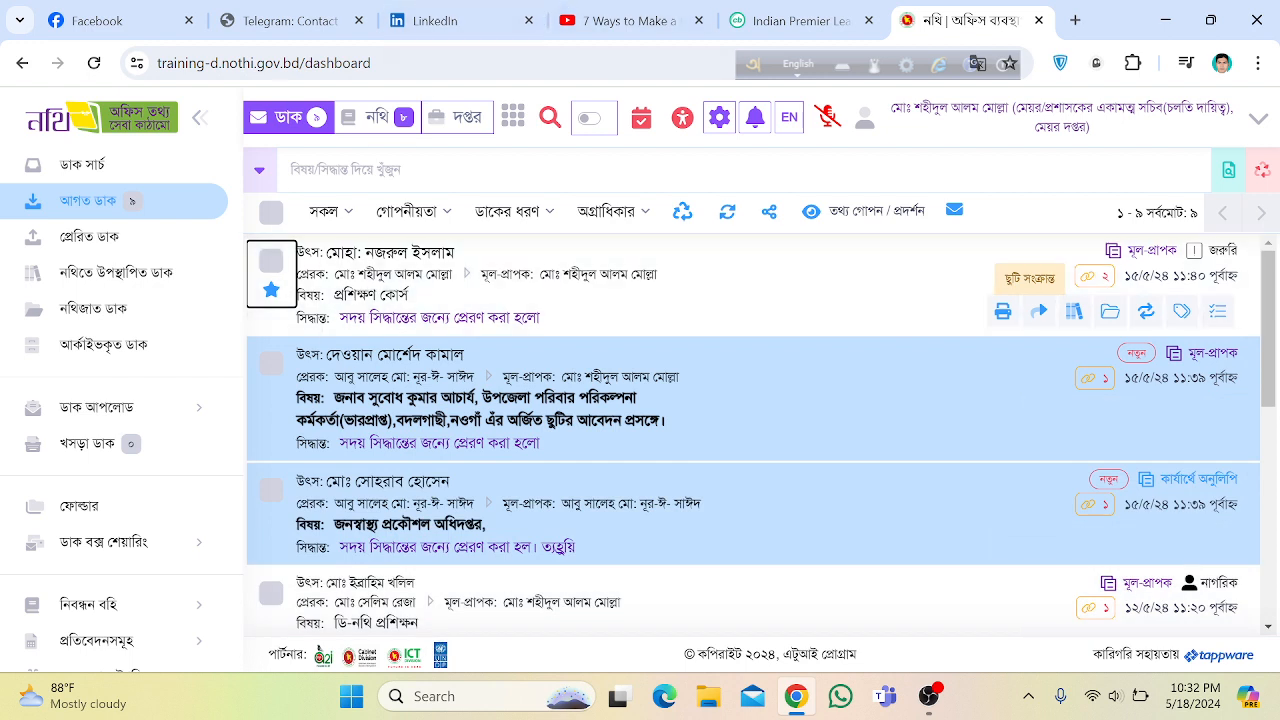
- Open the incoming file "ডি নথি বিষয়ক প্রশিক্ষণ" in the নথি module and start a new note in it
{"action": "left_click", "coordinate": [388, 130]}
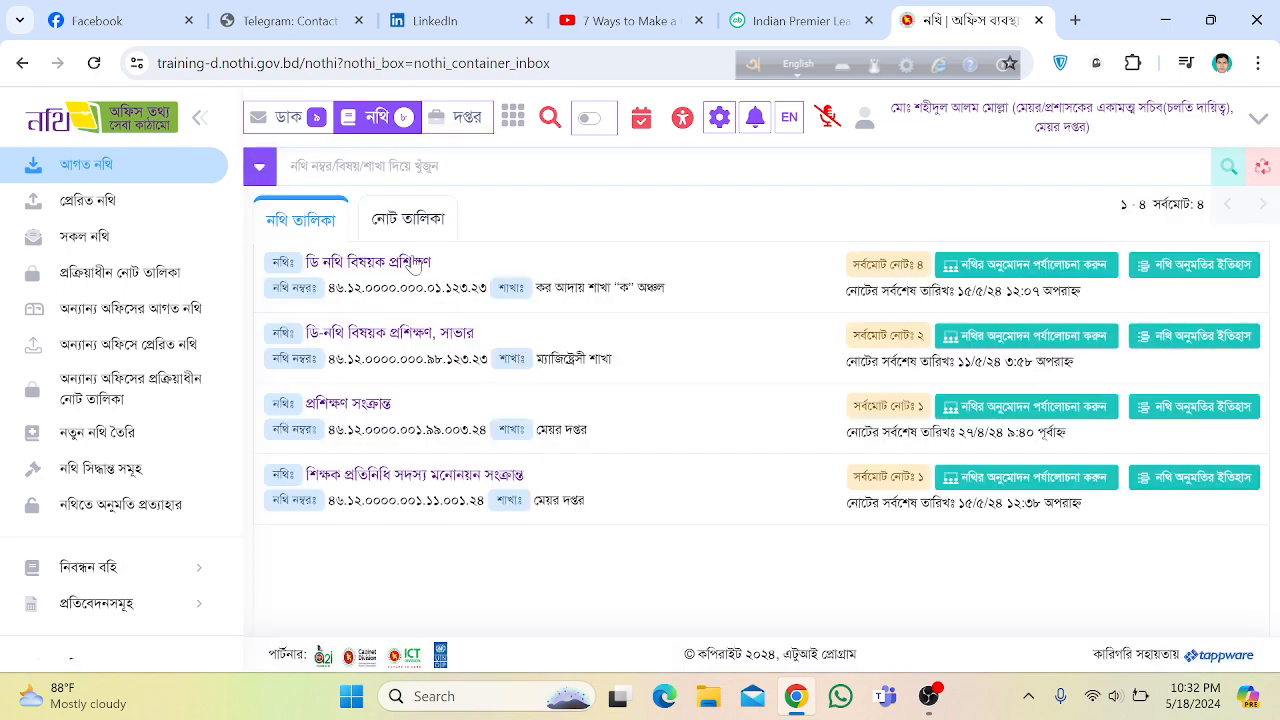
{"action": "left_click", "coordinate": [383, 265]}
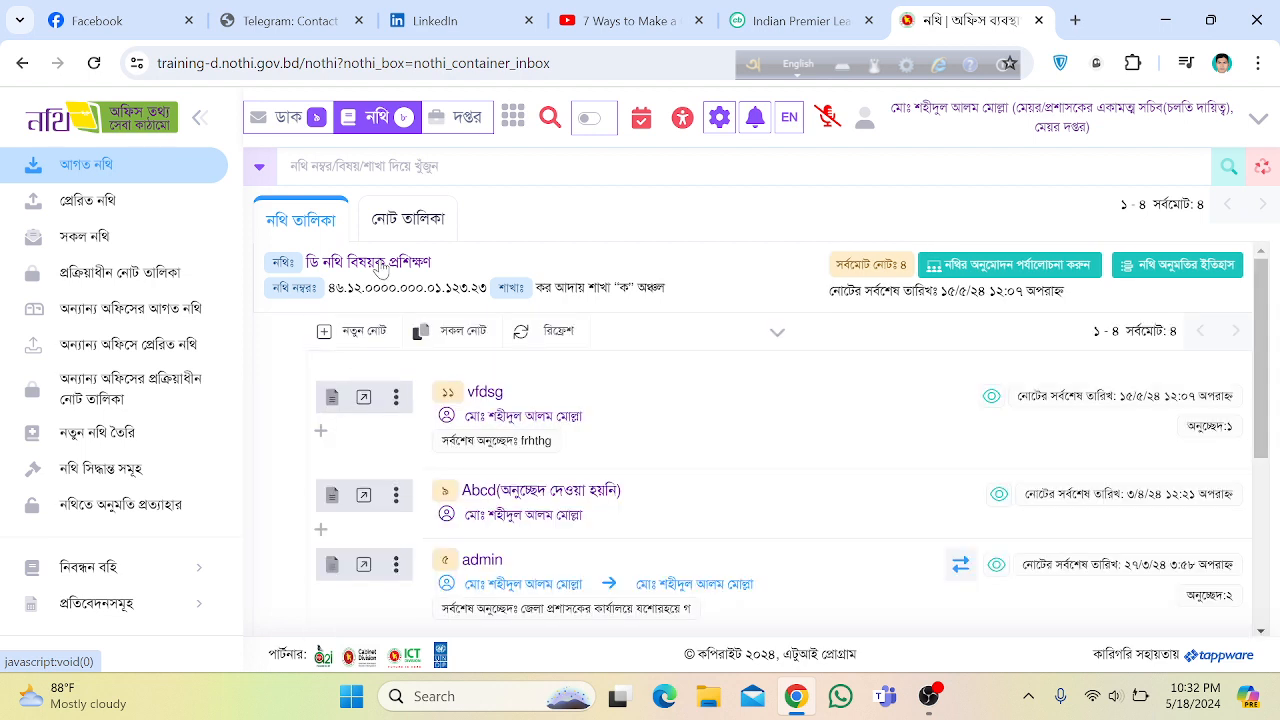
{"action": "left_click", "coordinate": [362, 332]}
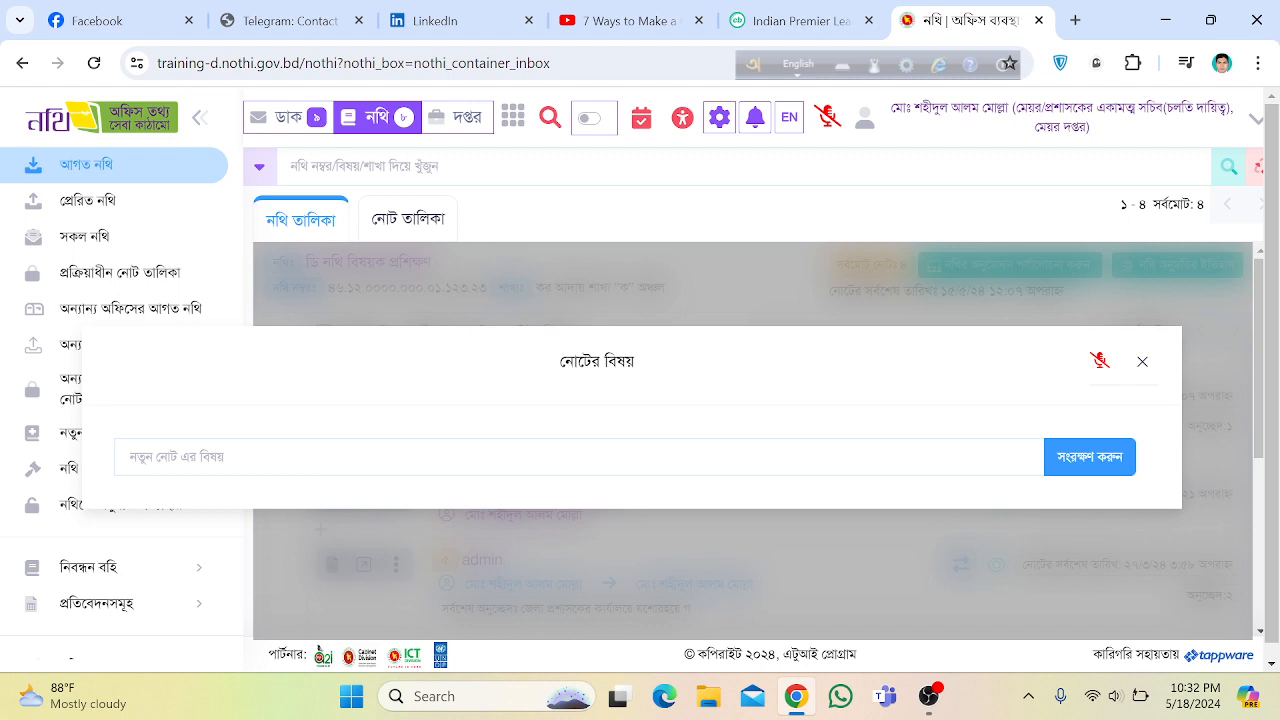
- Switch the keyboard input to Bangla and enter "খসড়া পত্র" as the beginning of the new note's subject
{"action": "left_click", "coordinate": [380, 457]}
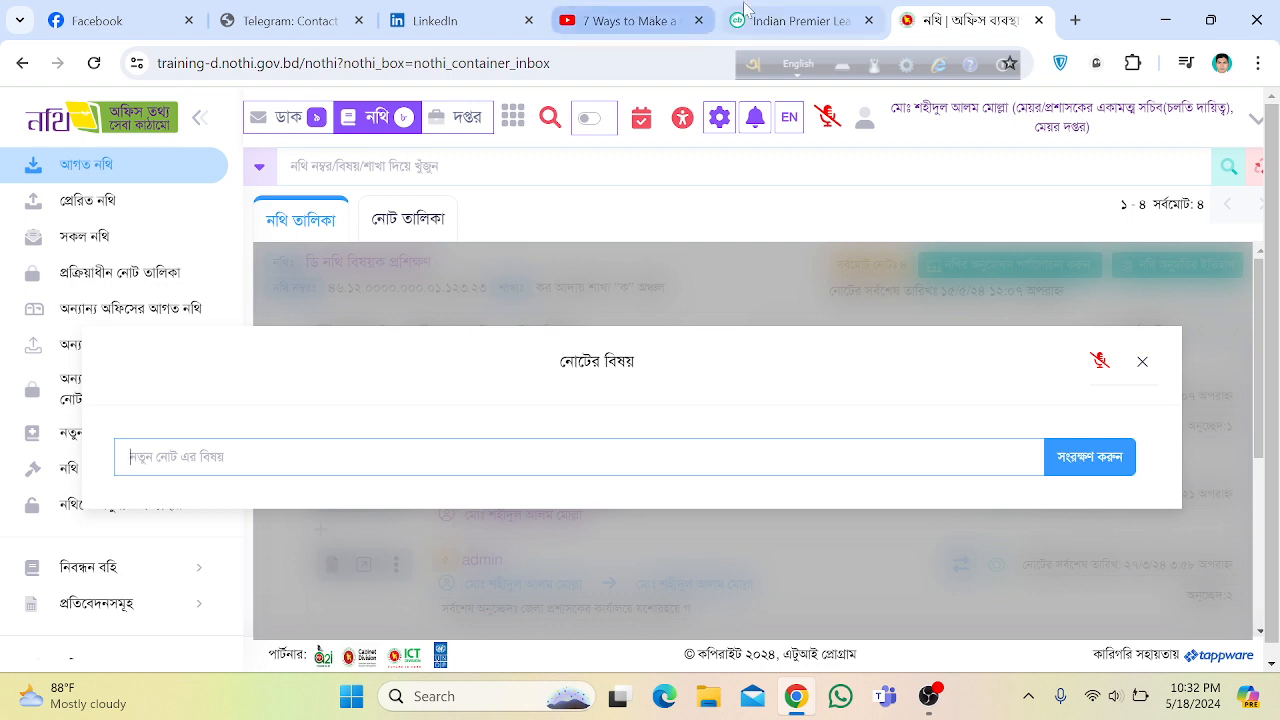
{"action": "left_click", "coordinate": [800, 63]}
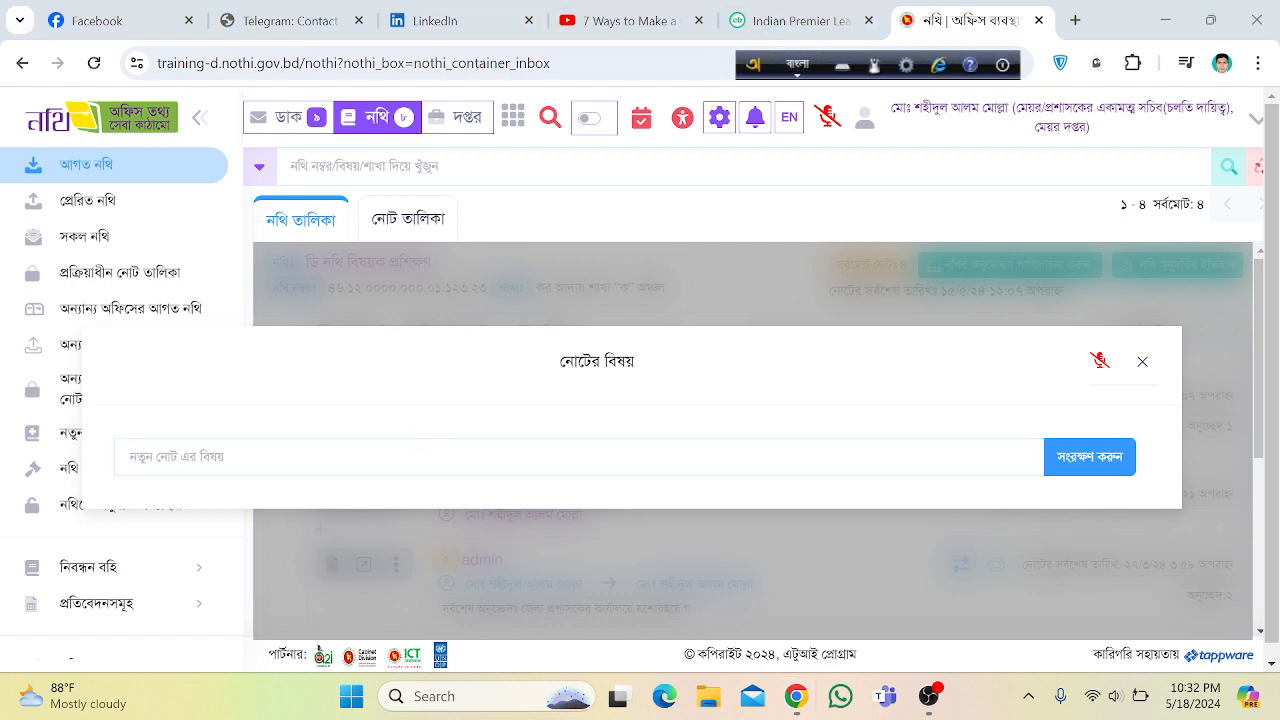
{"action": "left_click", "coordinate": [416, 452]}
{"action": "type", "text": "khos"}
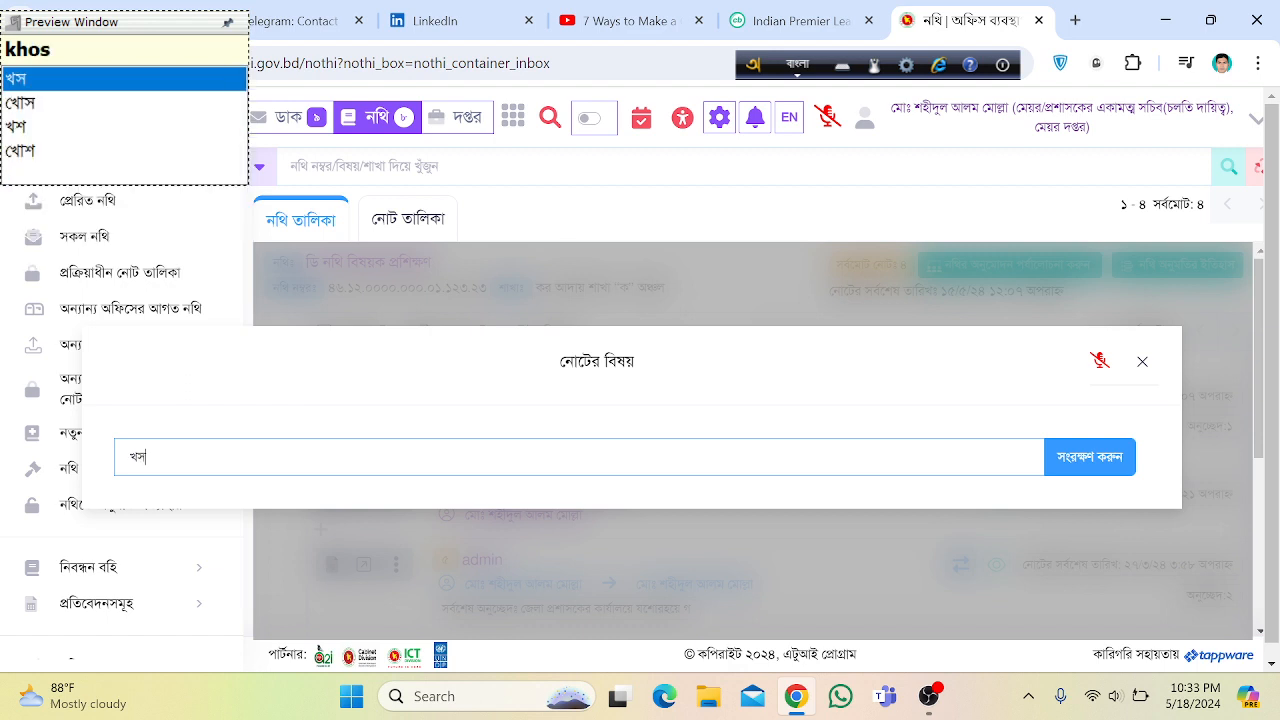
{"action": "type", "text": "ra"}
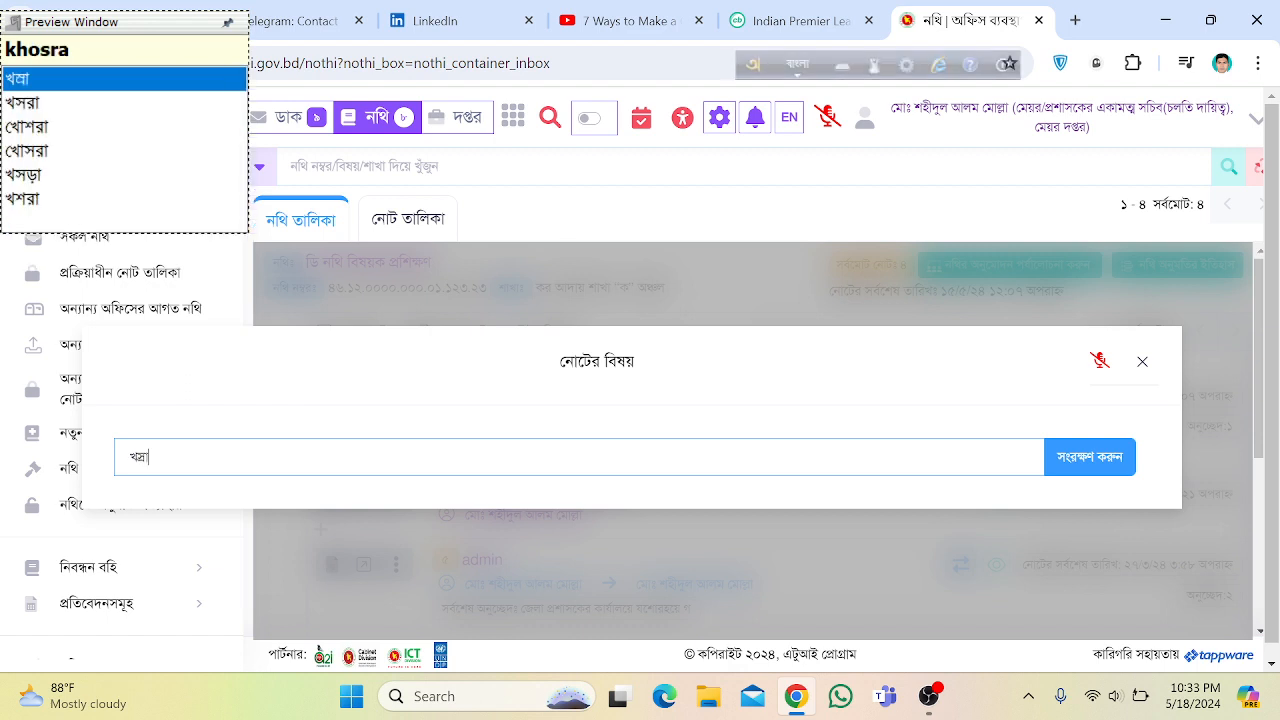
{"action": "key", "text": "Down"}
{"action": "key", "text": "Down"}
{"action": "key", "text": "Down"}
{"action": "key", "text": "Down"}
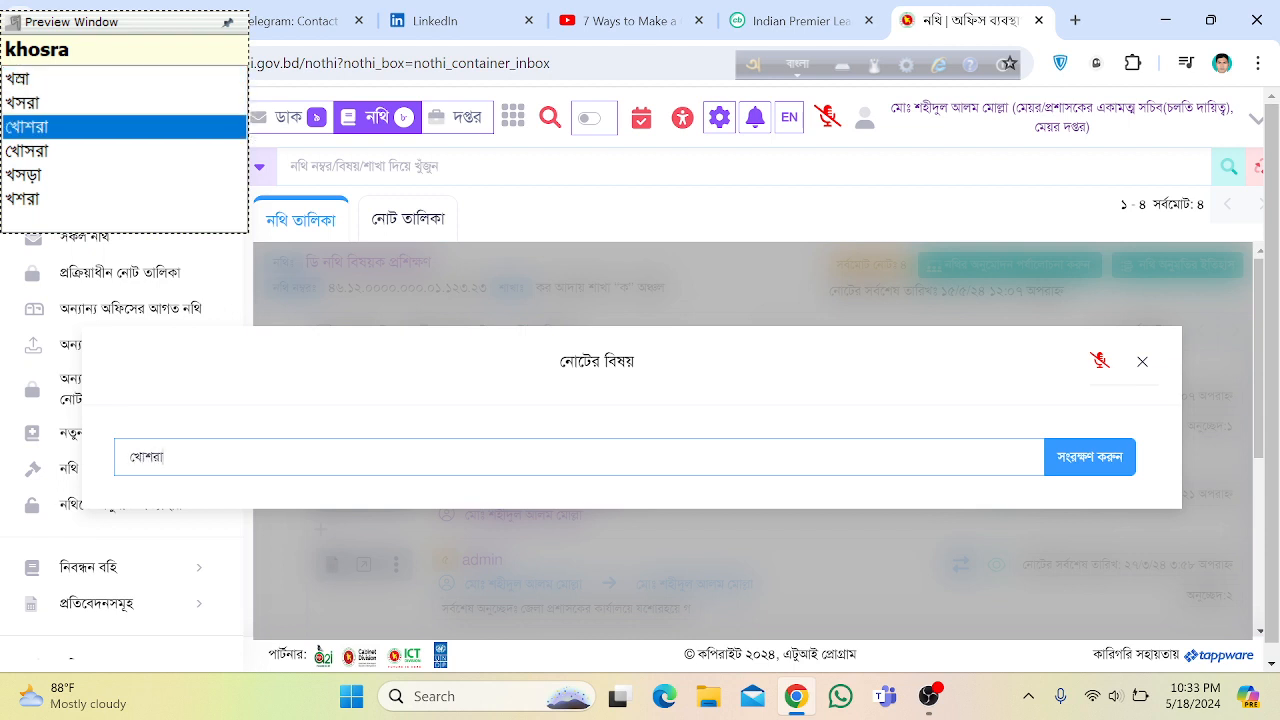
{"action": "key", "text": "Return"}
{"action": "type", "text": "potro"}
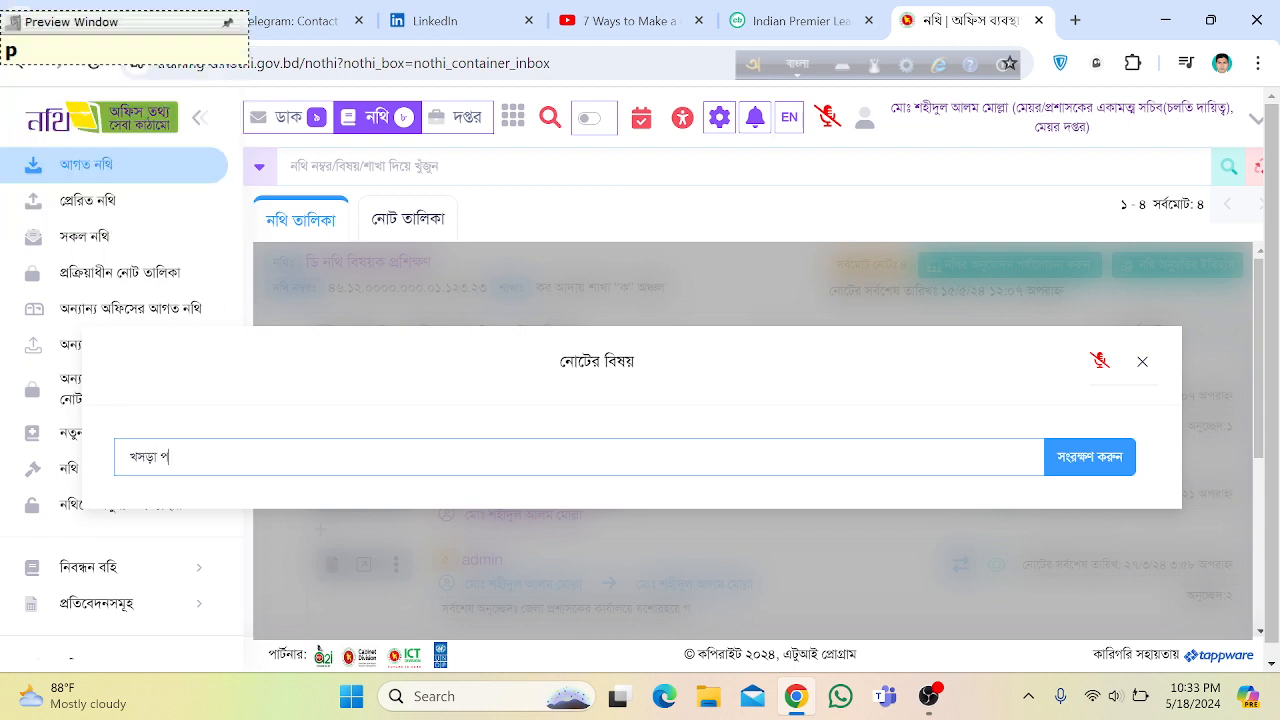
{"action": "key", "text": "Return"}
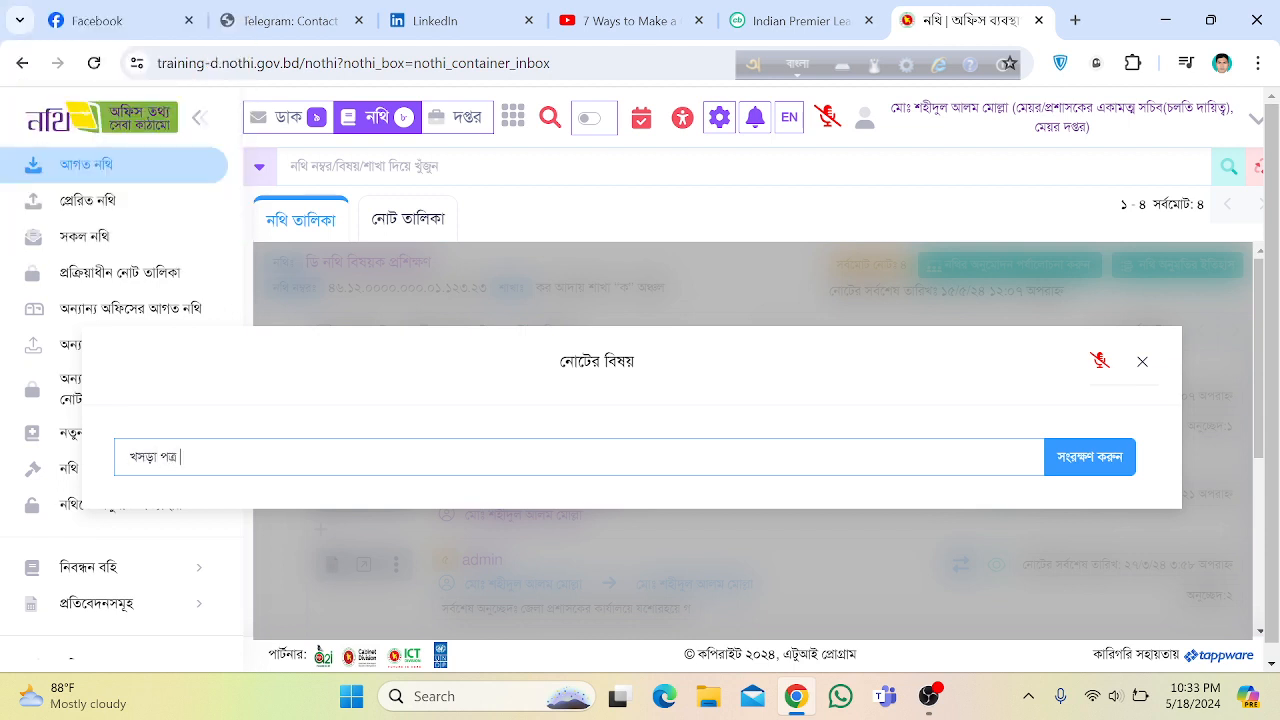
- Complete the note's subject with the word "তৈরি" and save the new note
{"action": "type", "text": "toiri"}
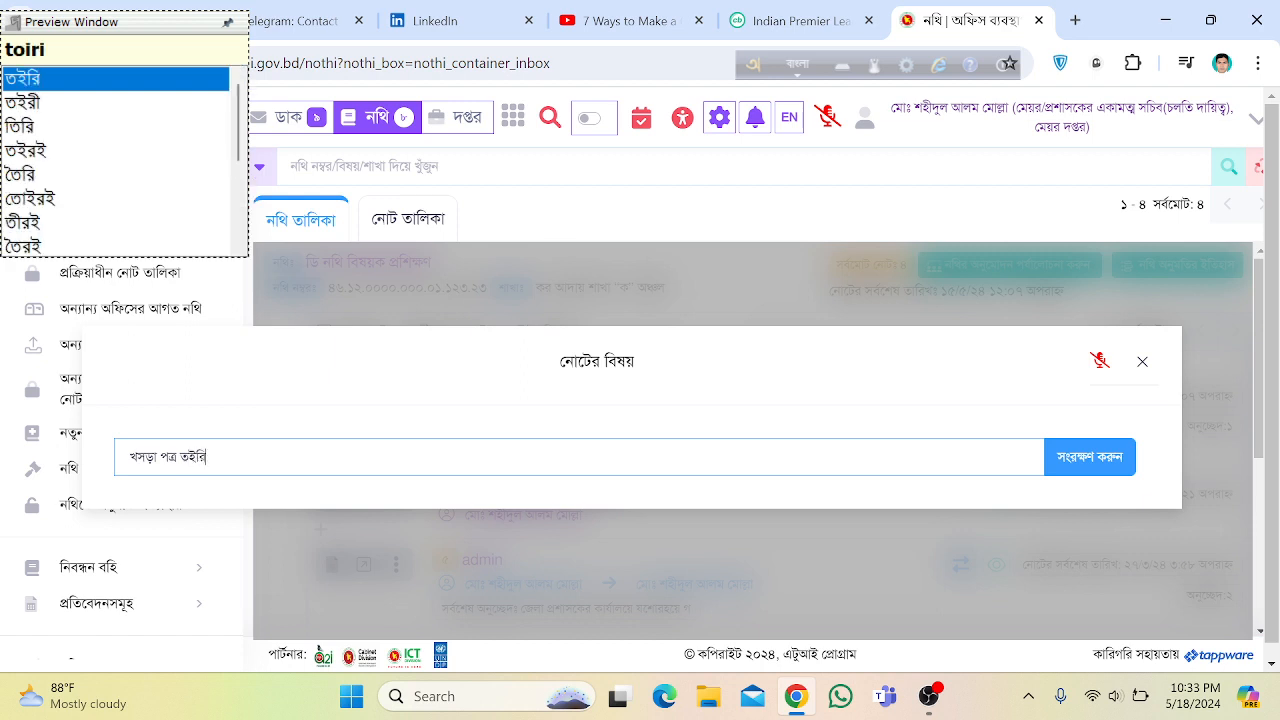
{"action": "key", "text": "Down"}
{"action": "key", "text": "Down"}
{"action": "key", "text": "Down"}
{"action": "key", "text": "Down"}
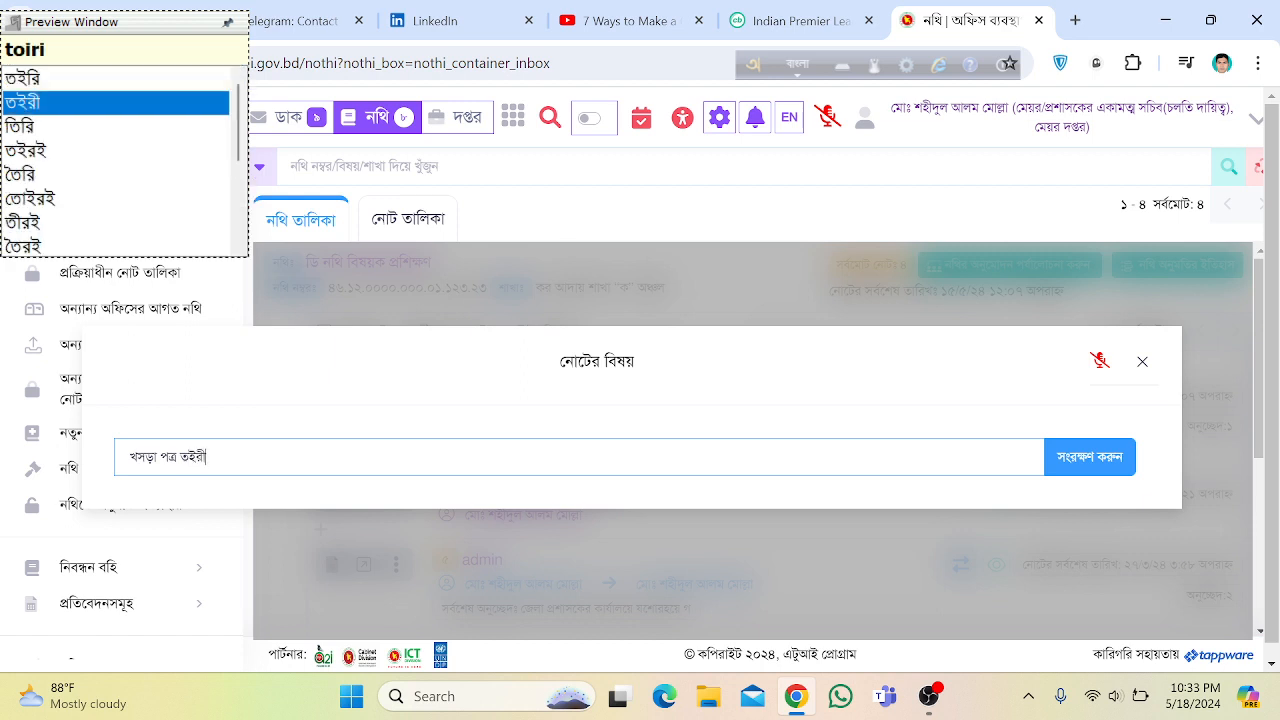
{"action": "key", "text": "space"}
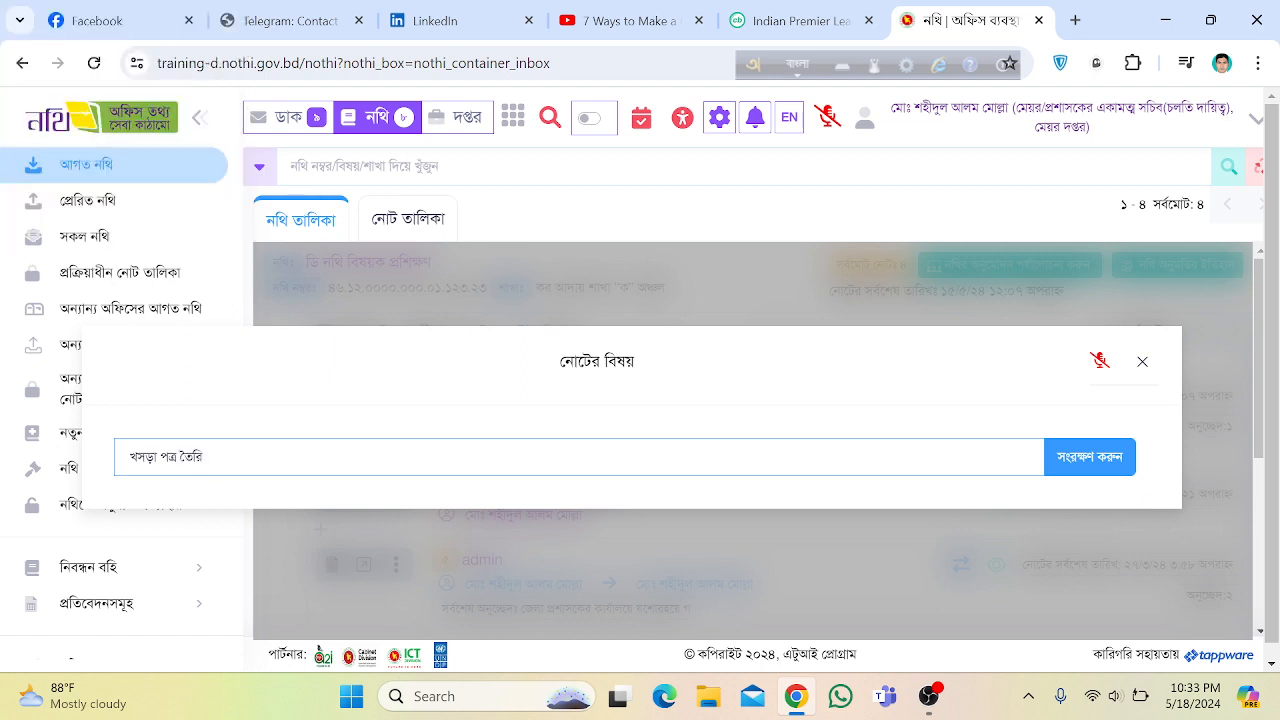
{"action": "left_click", "coordinate": [1095, 460]}
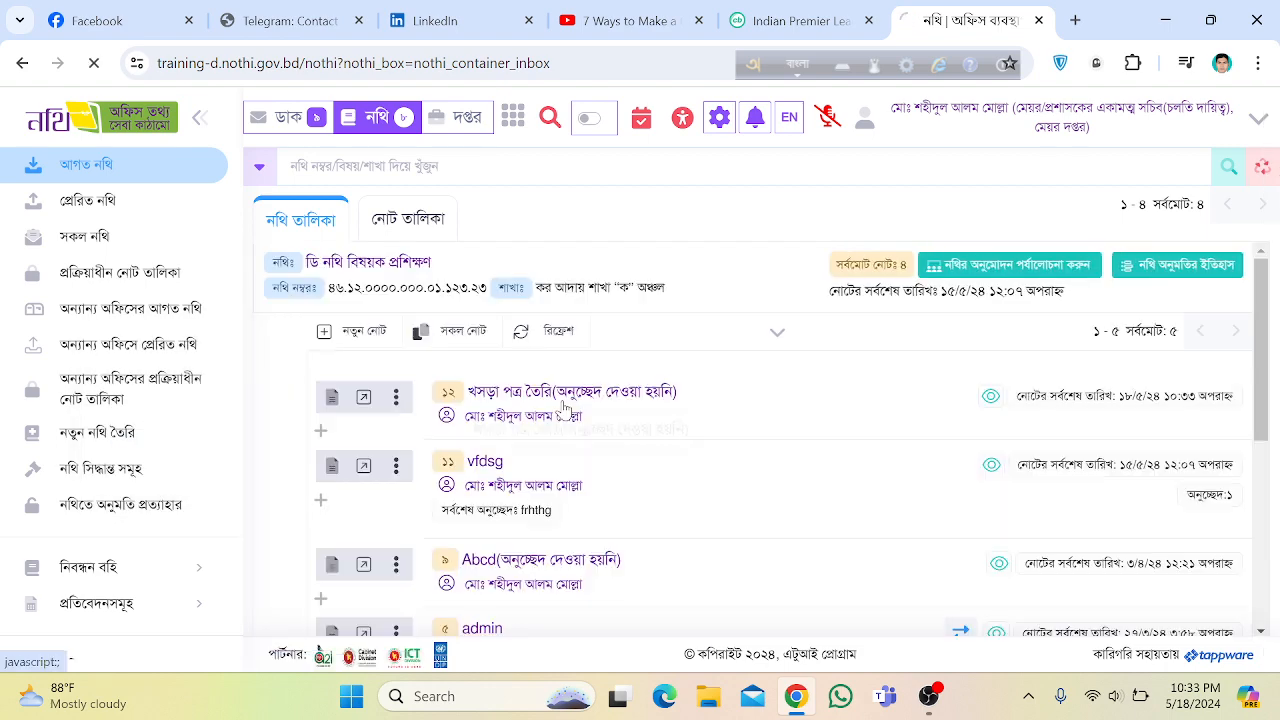
- Open the note "খসড়া পত্র তৈরি" and copy its subject text into the new paragraph, keeping the formatting
{"action": "left_click", "coordinate": [563, 398]}
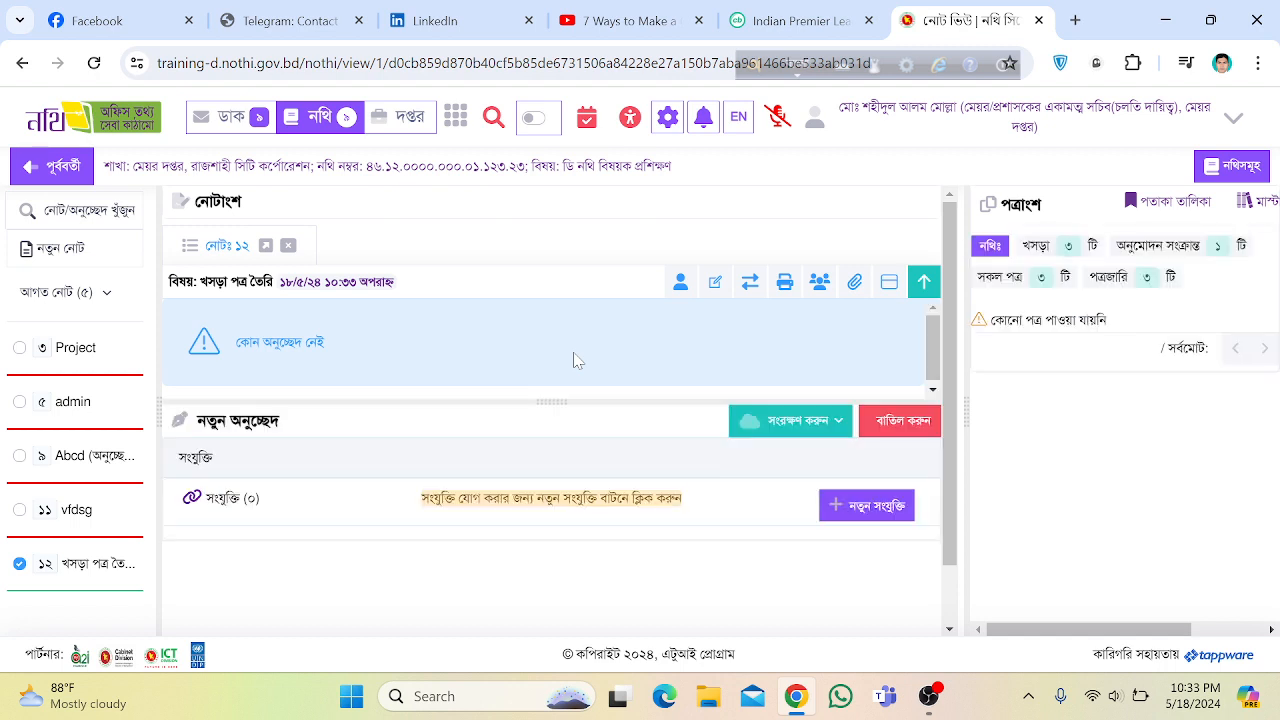
{"action": "scroll", "coordinate": [595, 425], "scroll_direction": "down", "scroll_amount": 1}
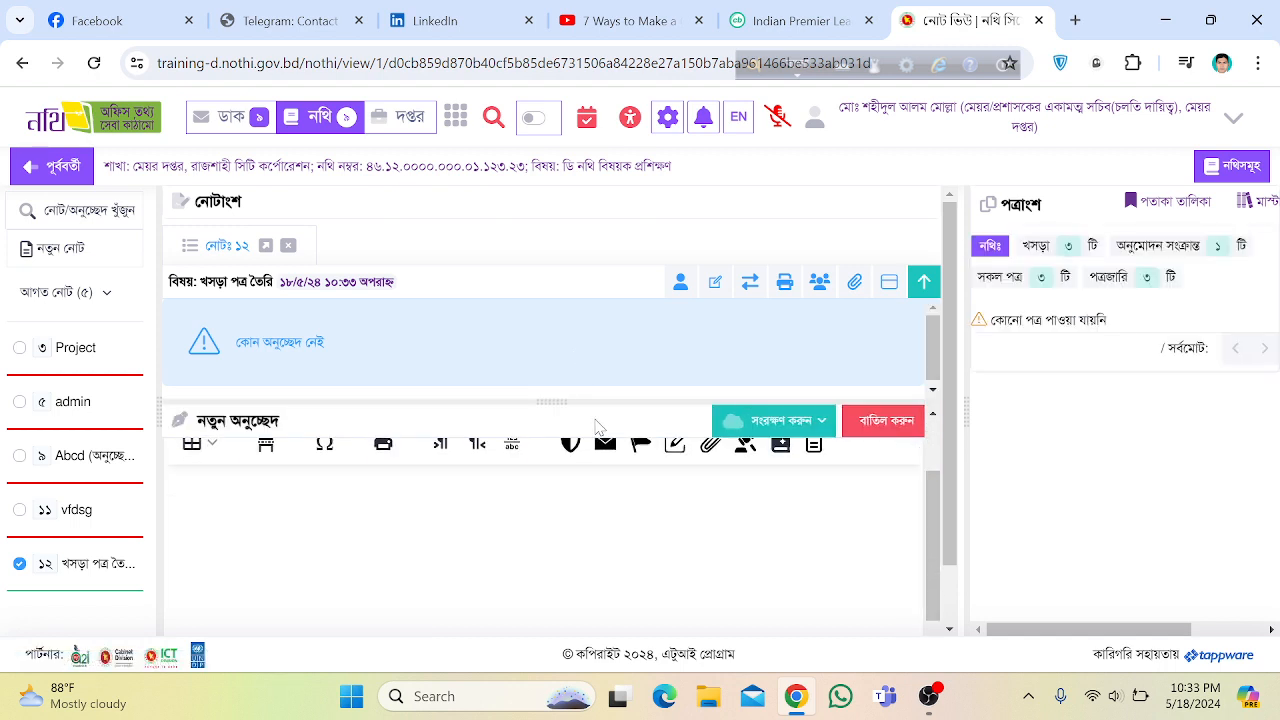
{"action": "scroll", "coordinate": [497, 506], "scroll_direction": "up", "scroll_amount": 1}
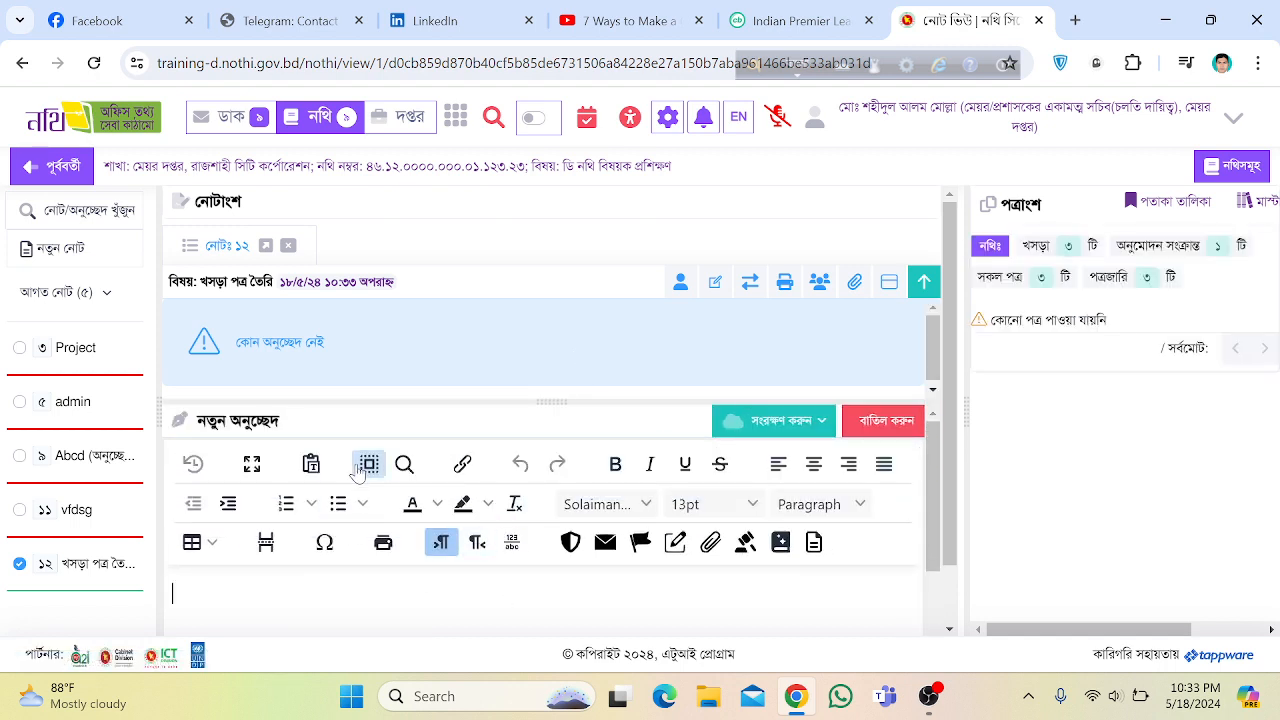
{"action": "left_click_drag", "start_coordinate": [200, 282], "coordinate": [273, 282]}
{"action": "right_click", "coordinate": [266, 284]}
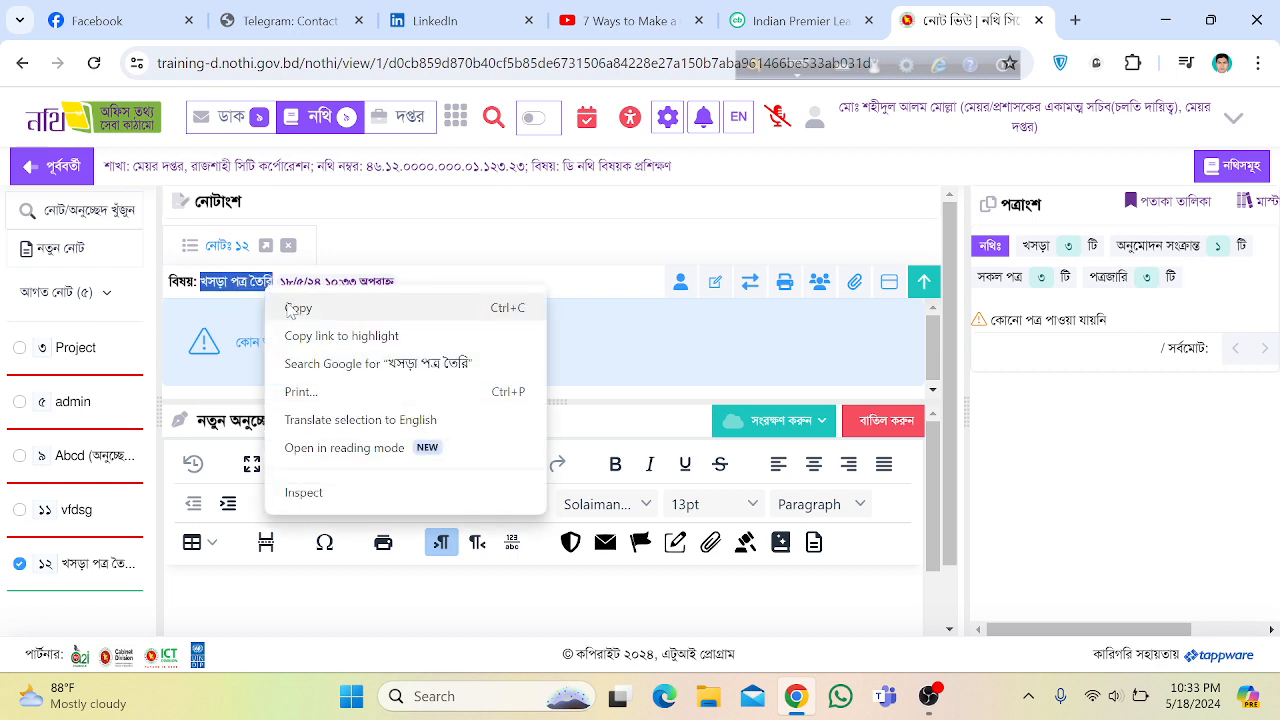
{"action": "left_click", "coordinate": [290, 306]}
{"action": "left_click", "coordinate": [172, 593]}
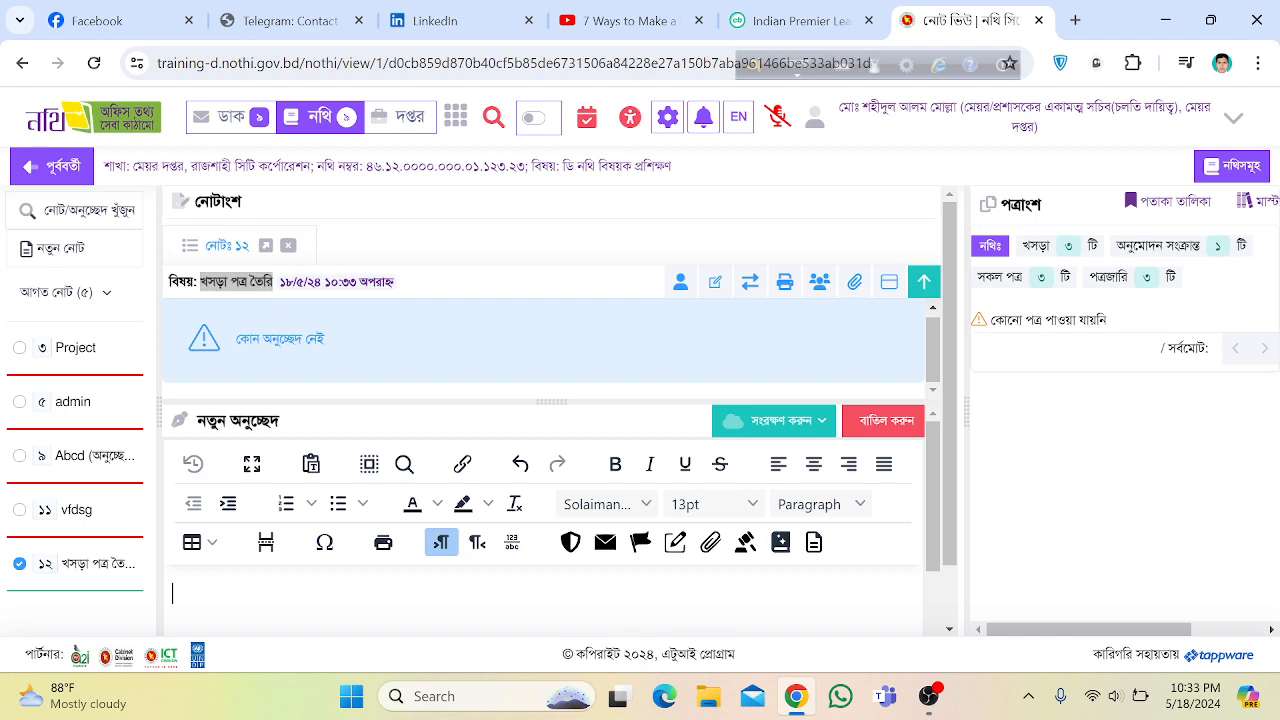
{"action": "key", "text": "ctrl+v"}
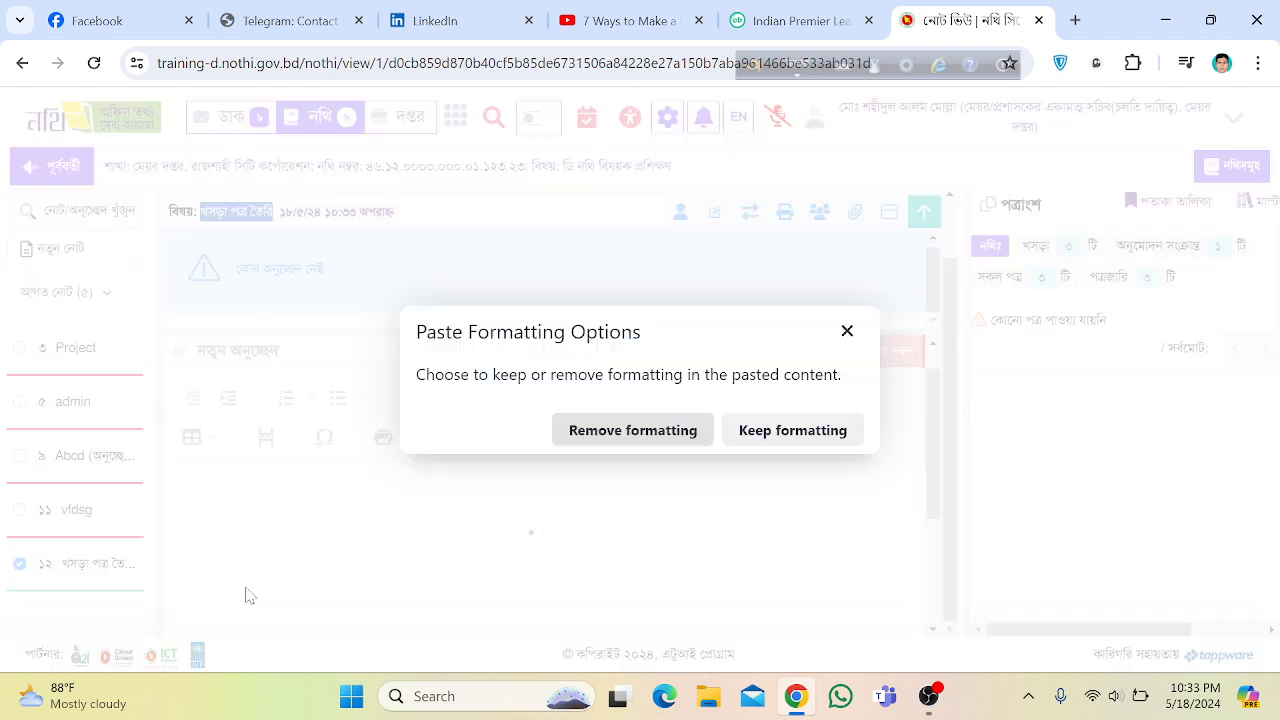
{"action": "left_click", "coordinate": [791, 429]}
{"action": "scroll", "coordinate": [566, 529], "scroll_direction": "down", "scroll_amount": 1}
{"action": "scroll", "coordinate": [567, 528], "scroll_direction": "up", "scroll_amount": 2}
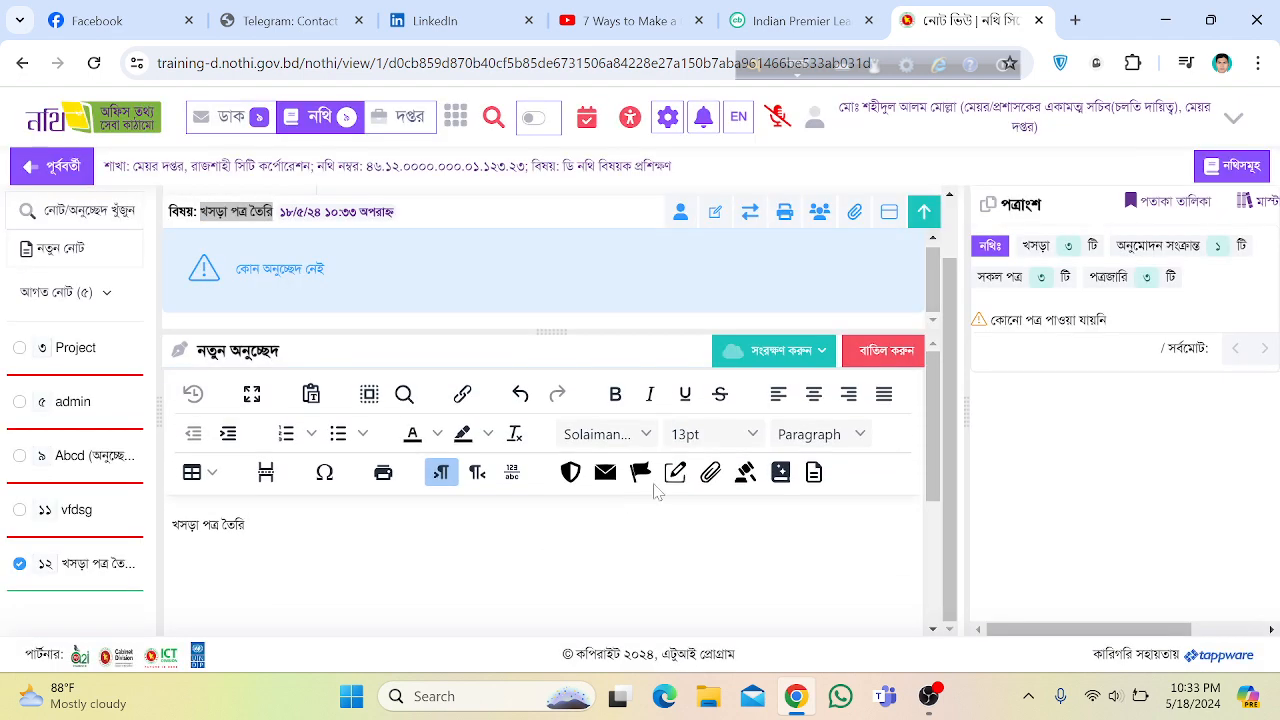
- Save the paragraph with the সংরক্ষণ ও খসড়া option and widen the letter type list beside the draft
{"action": "left_click", "coordinate": [823, 358]}
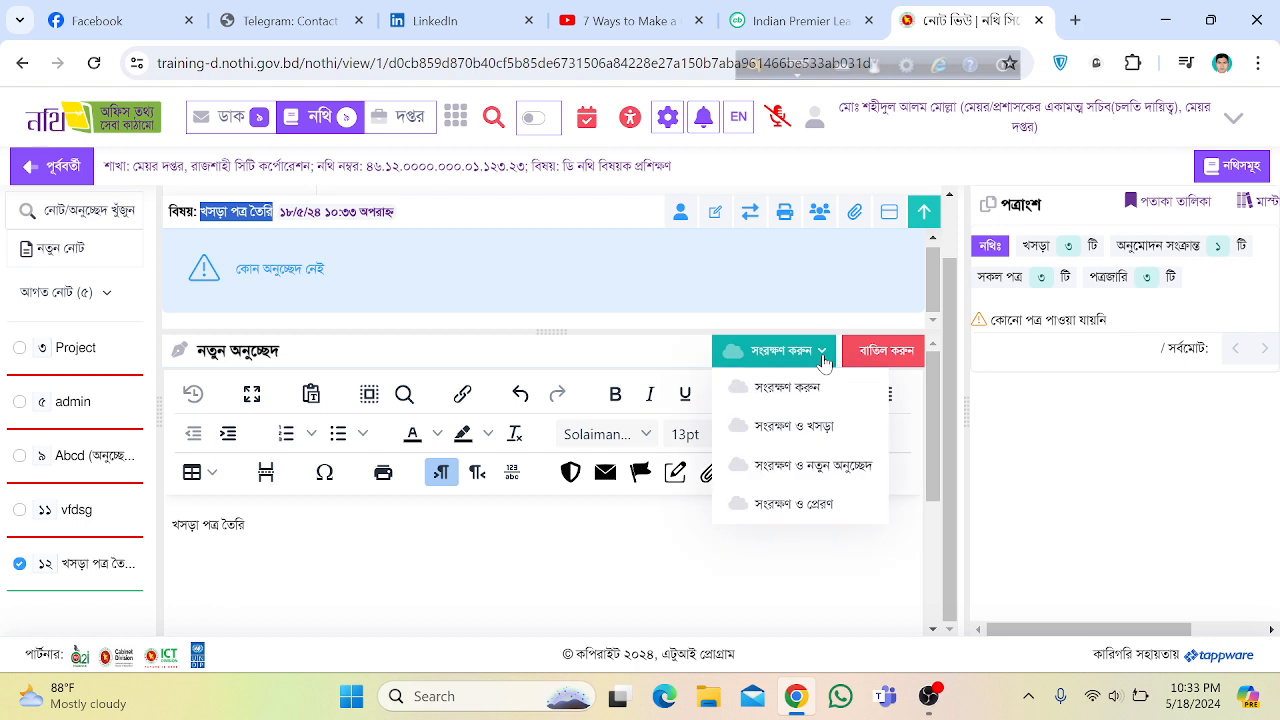
{"action": "left_click", "coordinate": [792, 425]}
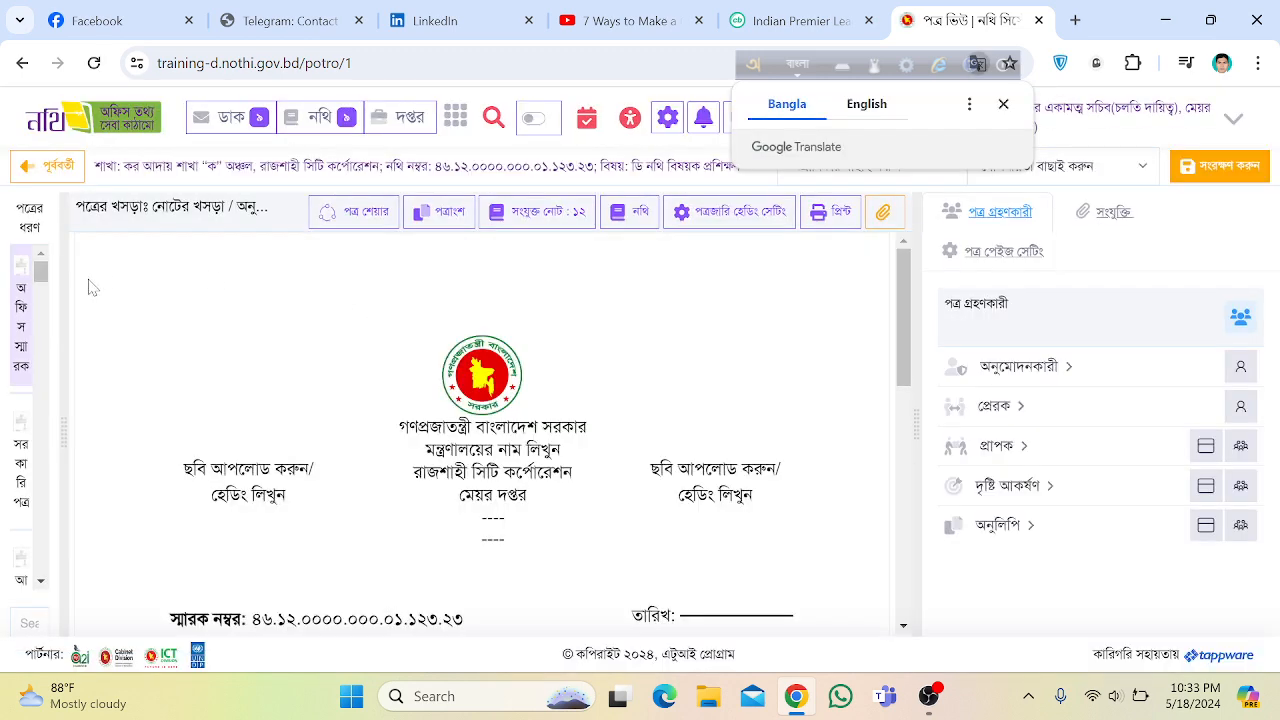
{"action": "left_click_drag", "start_coordinate": [60, 277], "coordinate": [128, 289]}
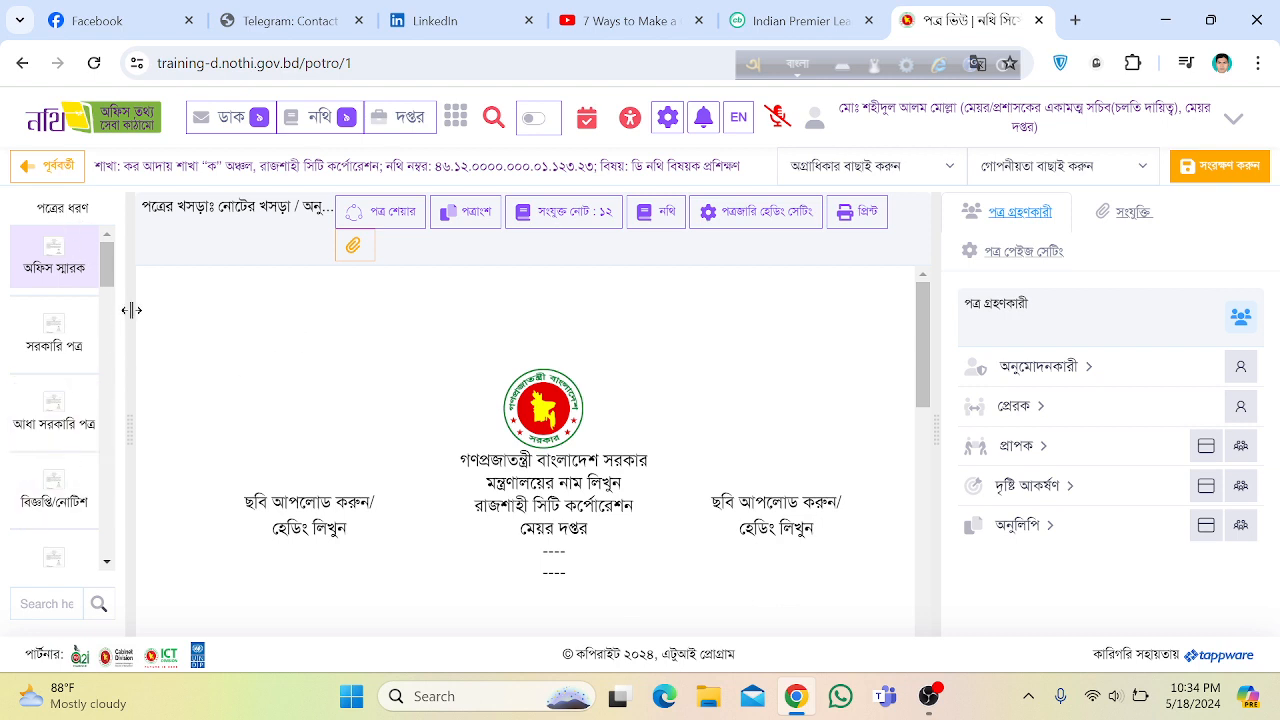
{"action": "left_click_drag", "start_coordinate": [132, 308], "coordinate": [178, 318]}
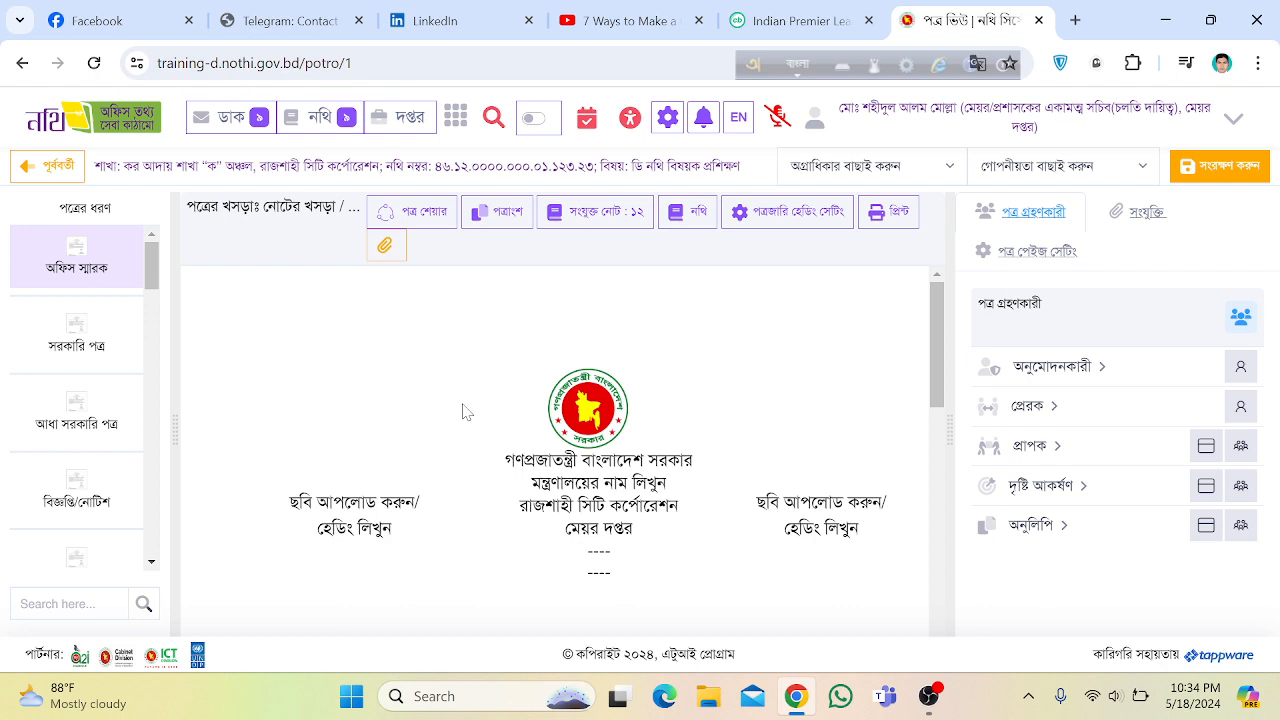
- Switch the draft to the সরকারি পত্র letter type and look through its template
{"action": "left_click", "coordinate": [80, 348]}
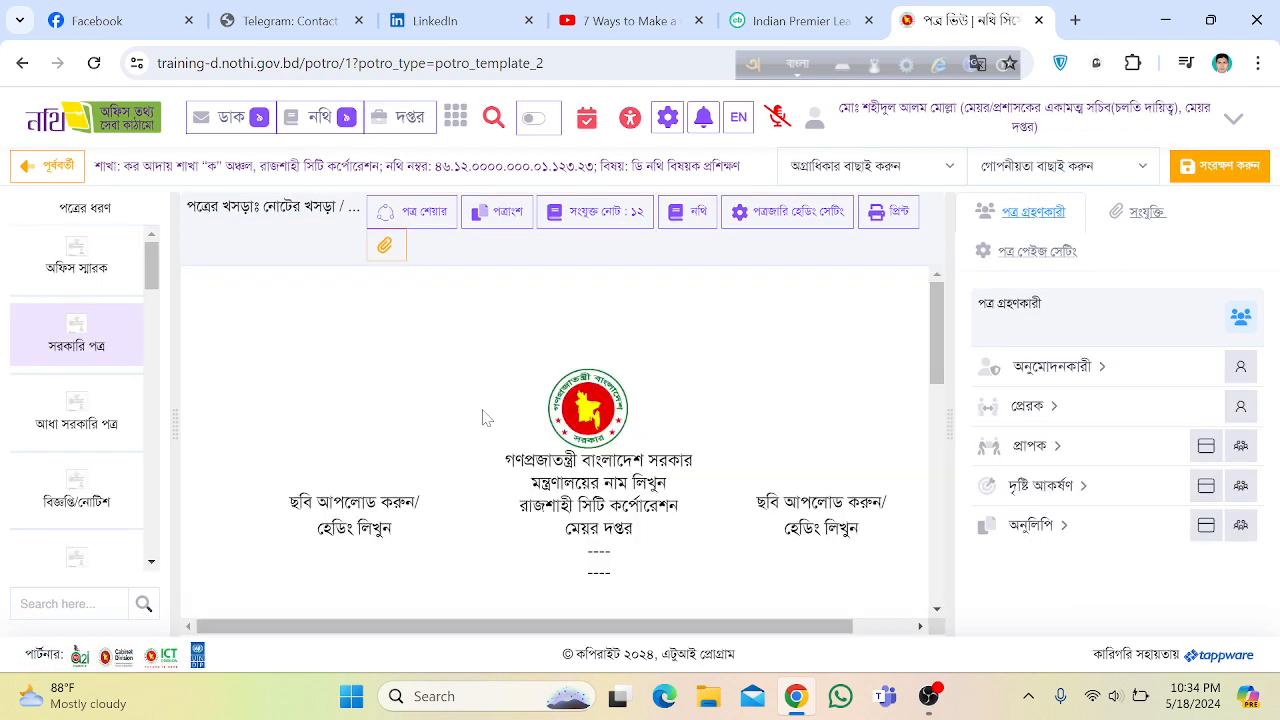
{"action": "scroll", "coordinate": [483, 417], "scroll_direction": "down", "scroll_amount": 6}
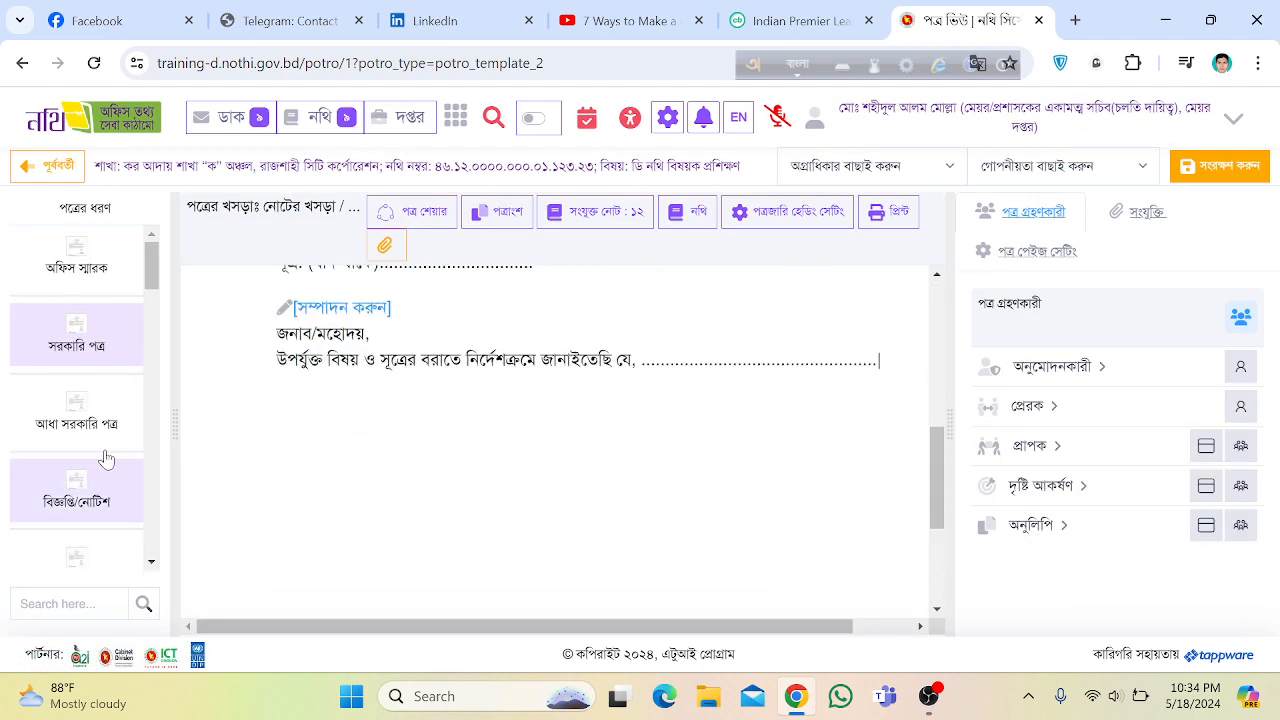
{"action": "scroll", "coordinate": [107, 459], "scroll_direction": "down", "scroll_amount": 3}
{"action": "scroll", "coordinate": [105, 410], "scroll_direction": "up", "scroll_amount": 3}
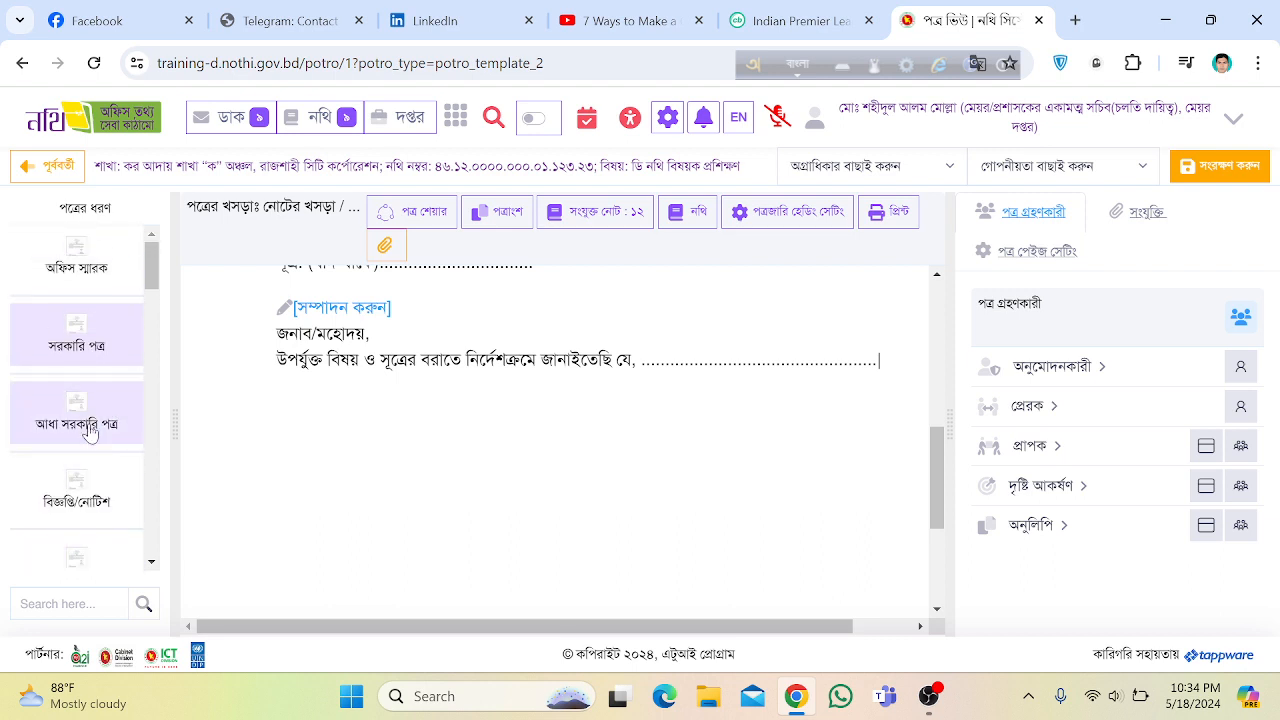
- Switch the draft to the আধা সরকারি পত্র letter type and browse the other available types
{"action": "left_click", "coordinate": [89, 425]}
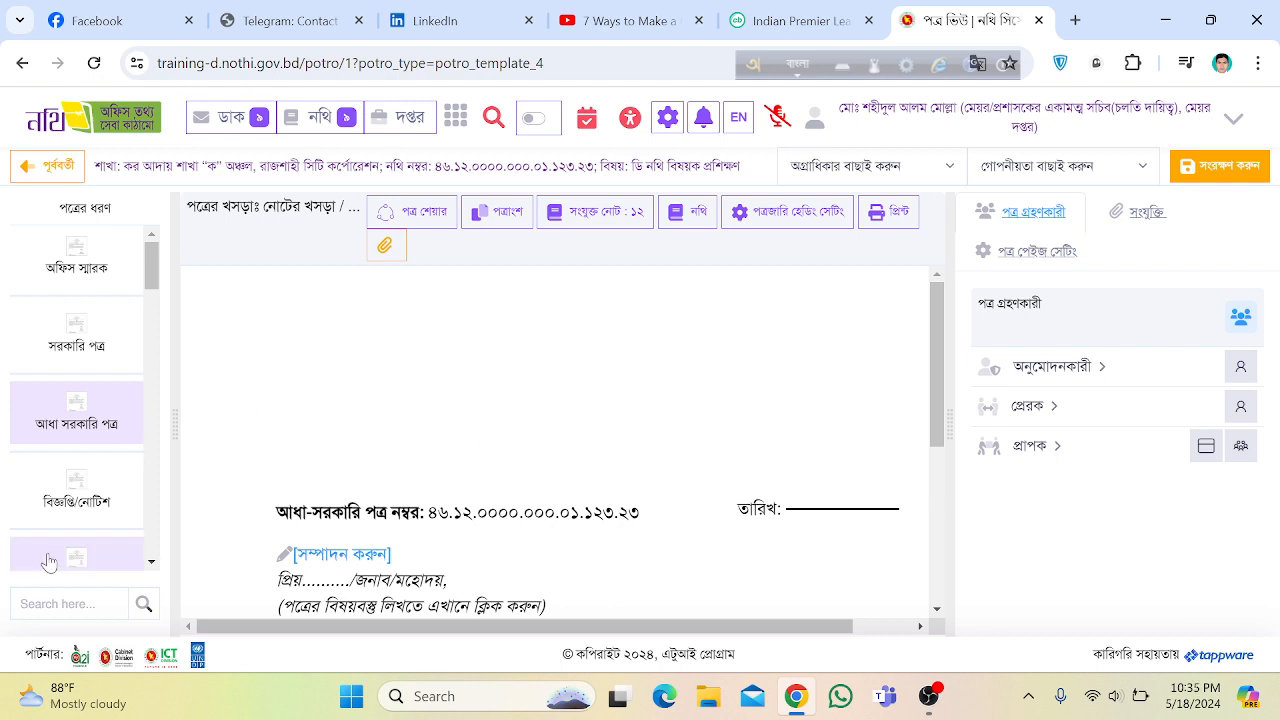
{"action": "scroll", "coordinate": [55, 530], "scroll_direction": "down", "scroll_amount": 1}
{"action": "scroll", "coordinate": [75, 462], "scroll_direction": "down", "scroll_amount": 2}
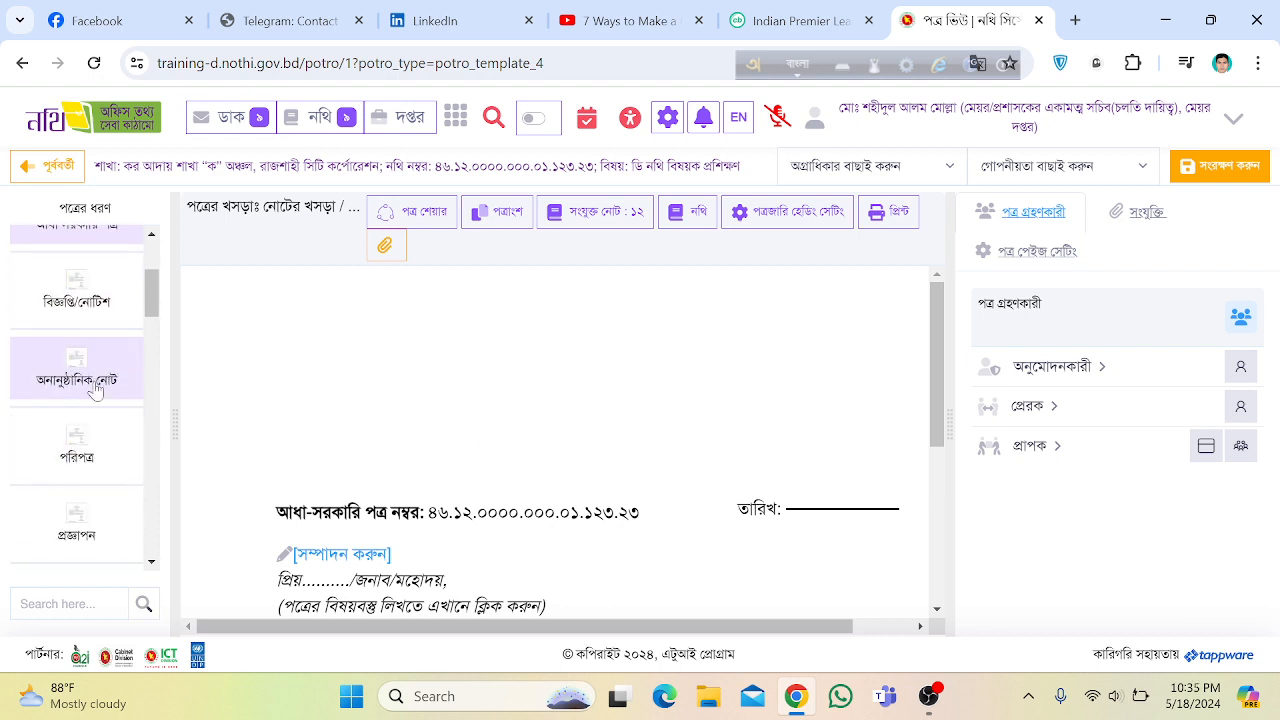
{"action": "scroll", "coordinate": [90, 445], "scroll_direction": "down", "scroll_amount": 2}
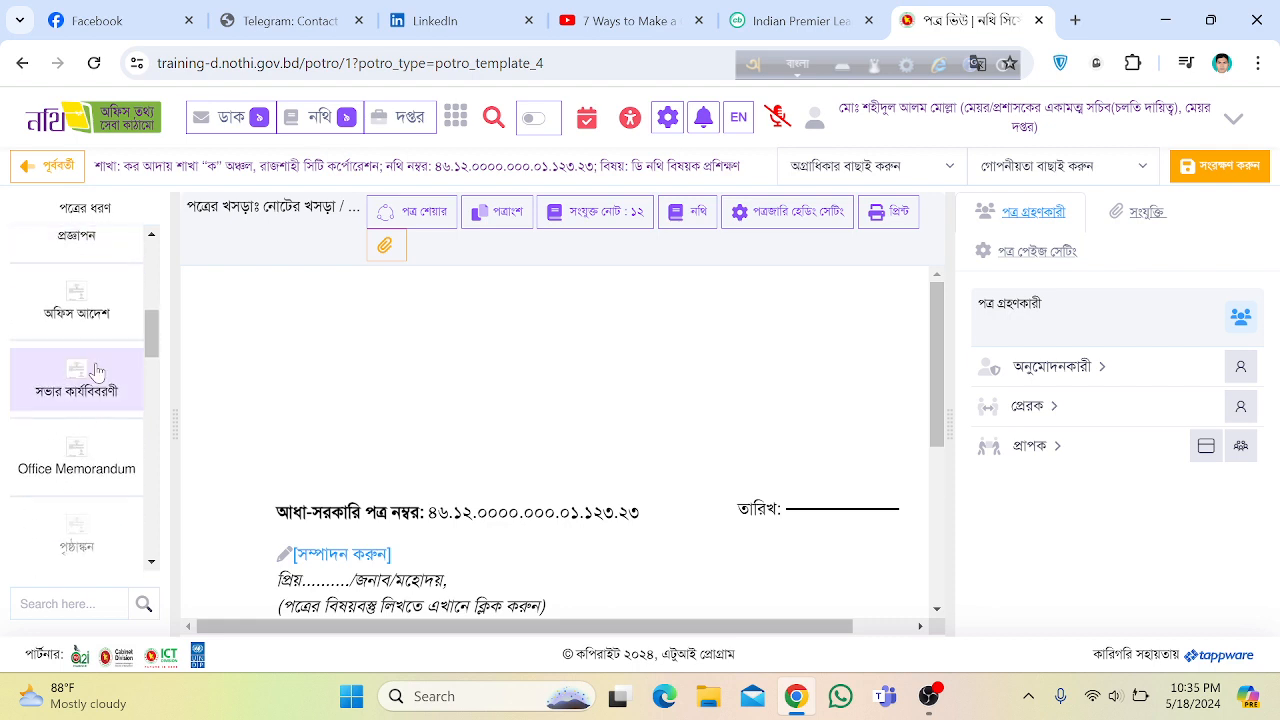
- Change the draft's letter type to বিজ্ঞপ্তি/নোটিশ and browse the remaining types in the list
{"action": "scroll", "coordinate": [90, 395], "scroll_direction": "up", "scroll_amount": 5}
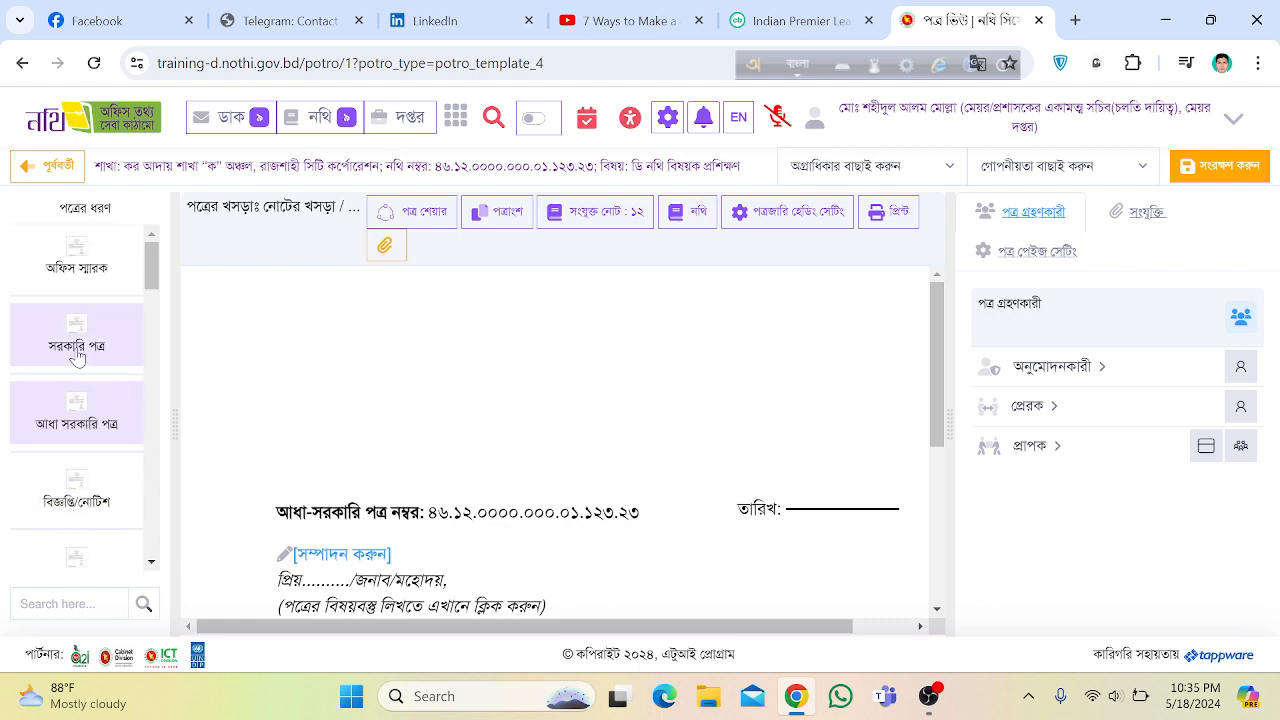
{"action": "scroll", "coordinate": [78, 357], "scroll_direction": "down", "scroll_amount": 1}
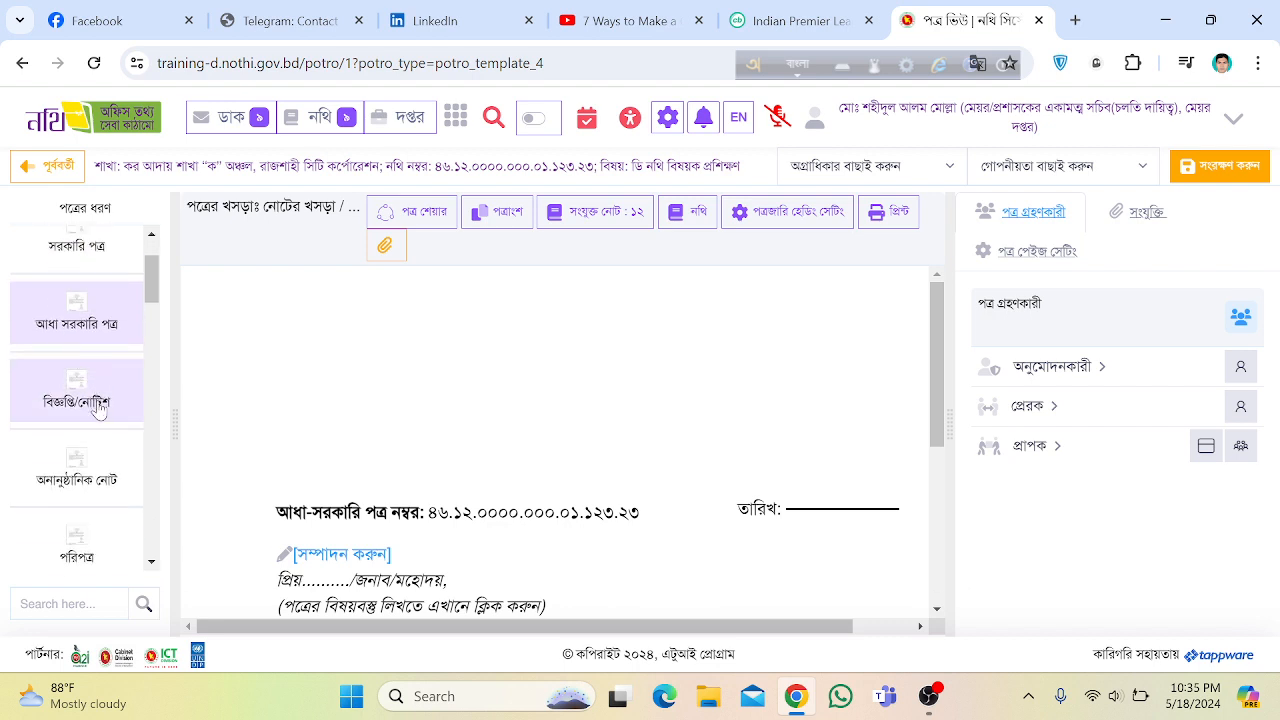
{"action": "left_click", "coordinate": [82, 388]}
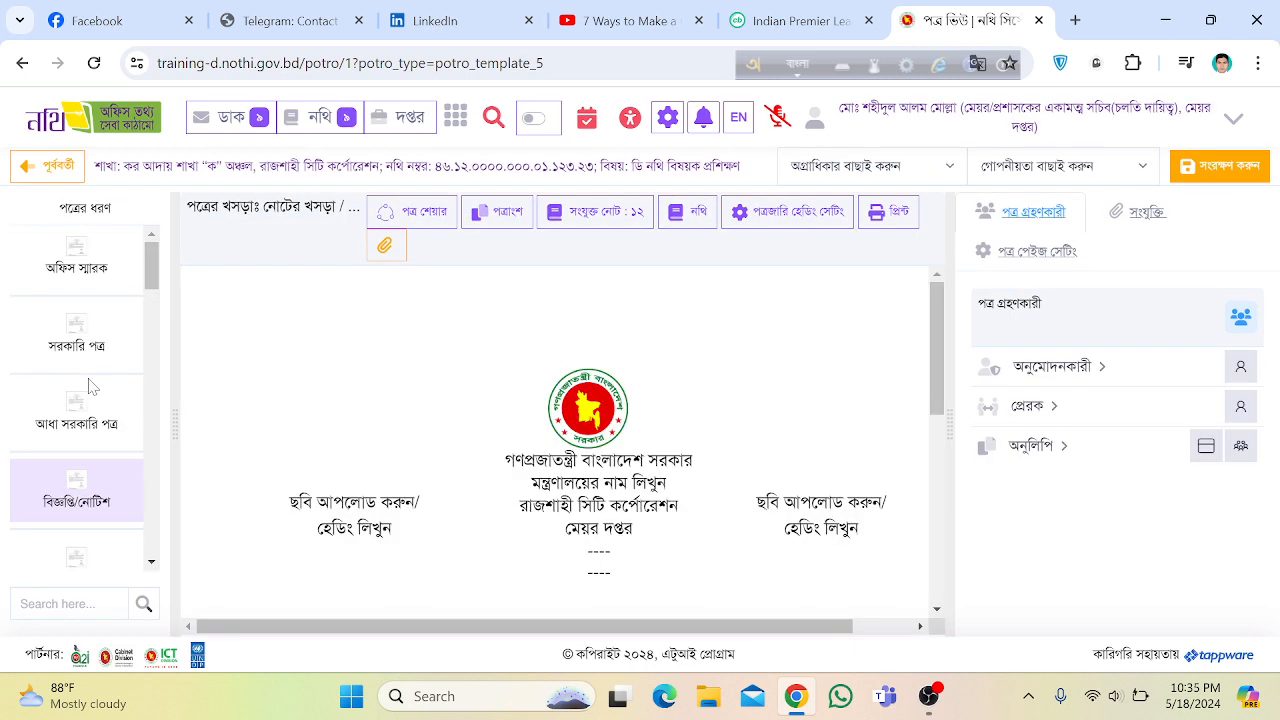
{"action": "scroll", "coordinate": [92, 392], "scroll_direction": "down", "scroll_amount": 4}
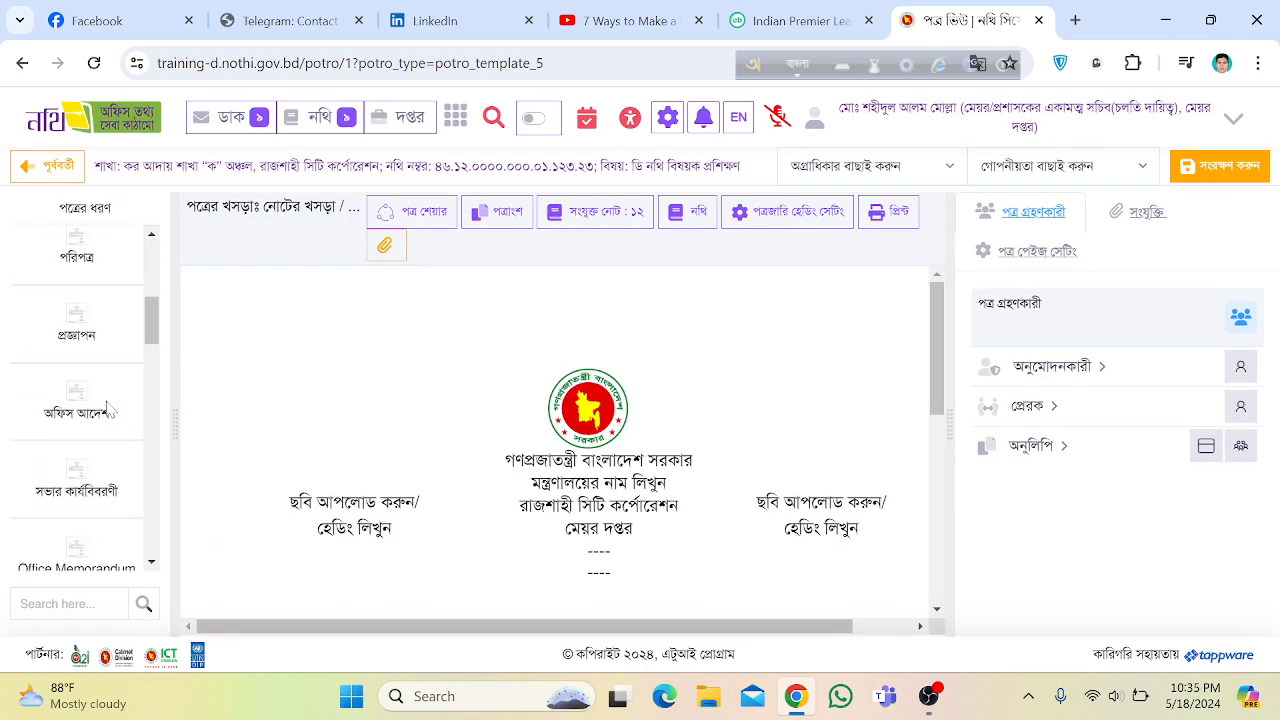
- Switch the draft to the অফিস আদেশ letter type, look through its template, and browse the remaining types
{"action": "scroll", "coordinate": [100, 400], "scroll_direction": "down", "scroll_amount": 1}
{"action": "left_click", "coordinate": [79, 316]}
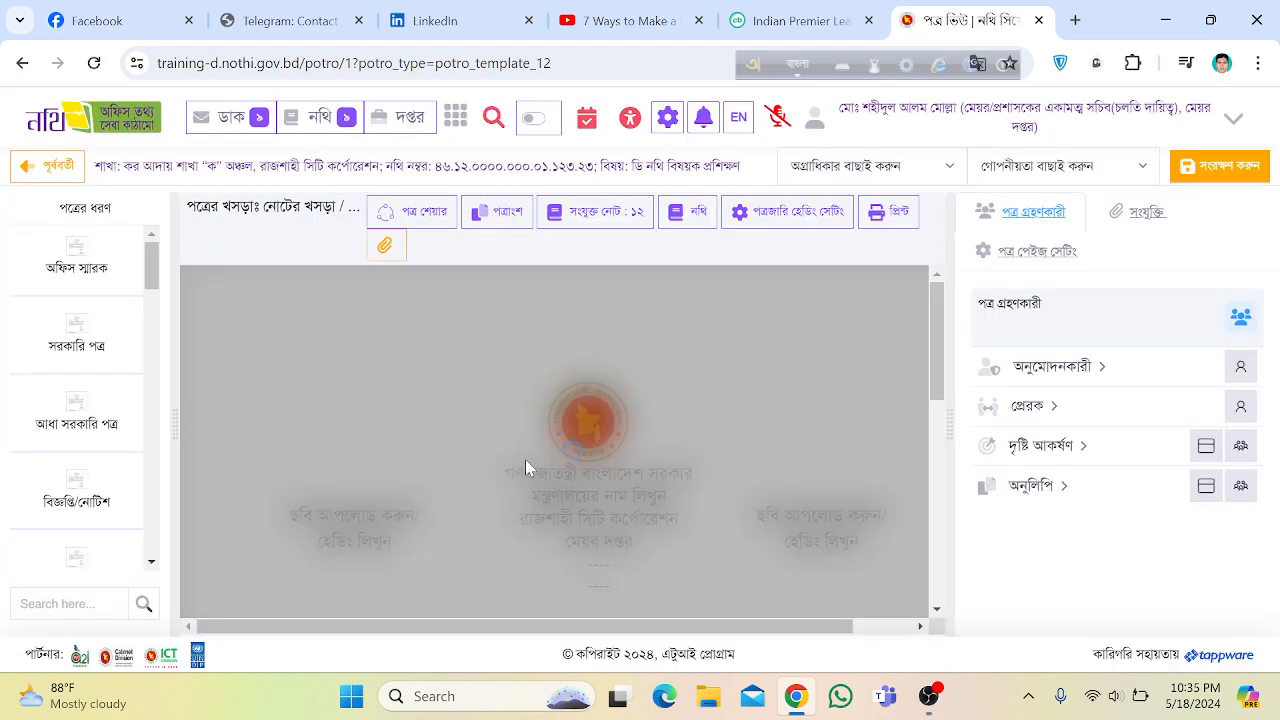
{"action": "scroll", "coordinate": [525, 463], "scroll_direction": "down", "scroll_amount": 2}
{"action": "scroll", "coordinate": [527, 466], "scroll_direction": "down", "scroll_amount": 1}
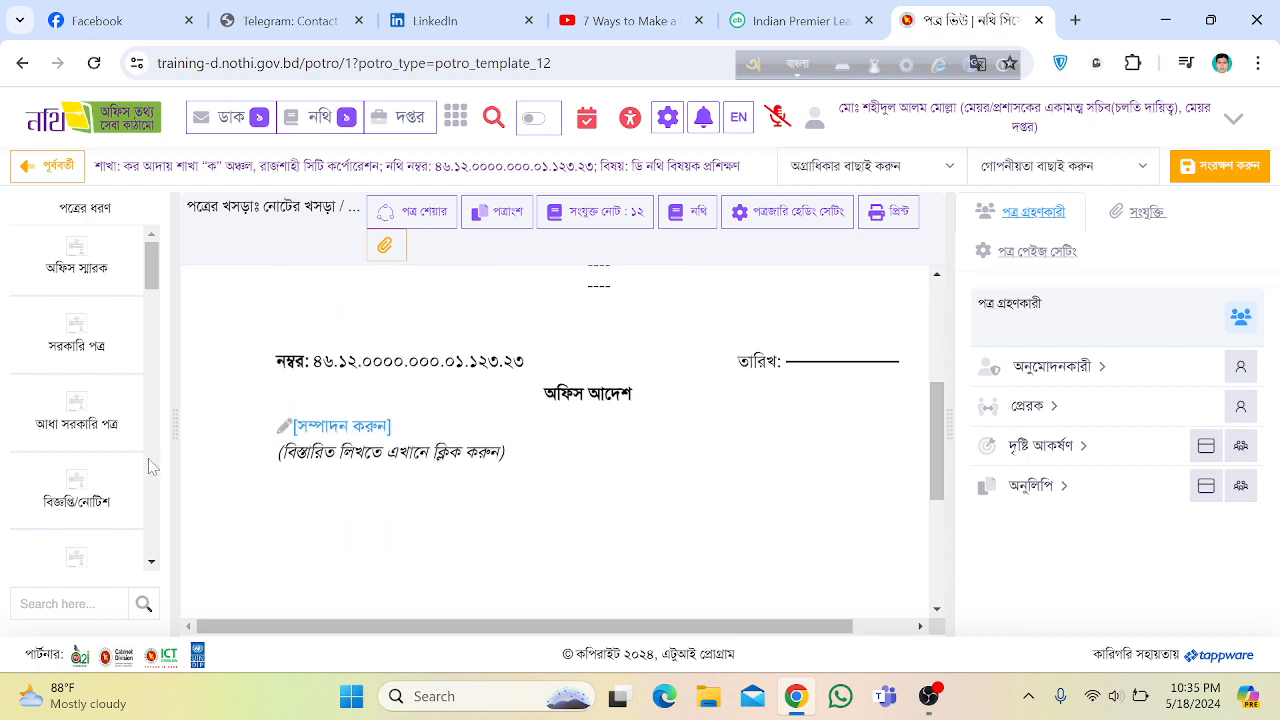
{"action": "scroll", "coordinate": [100, 440], "scroll_direction": "down", "scroll_amount": 2}
{"action": "scroll", "coordinate": [110, 445], "scroll_direction": "down", "scroll_amount": 4}
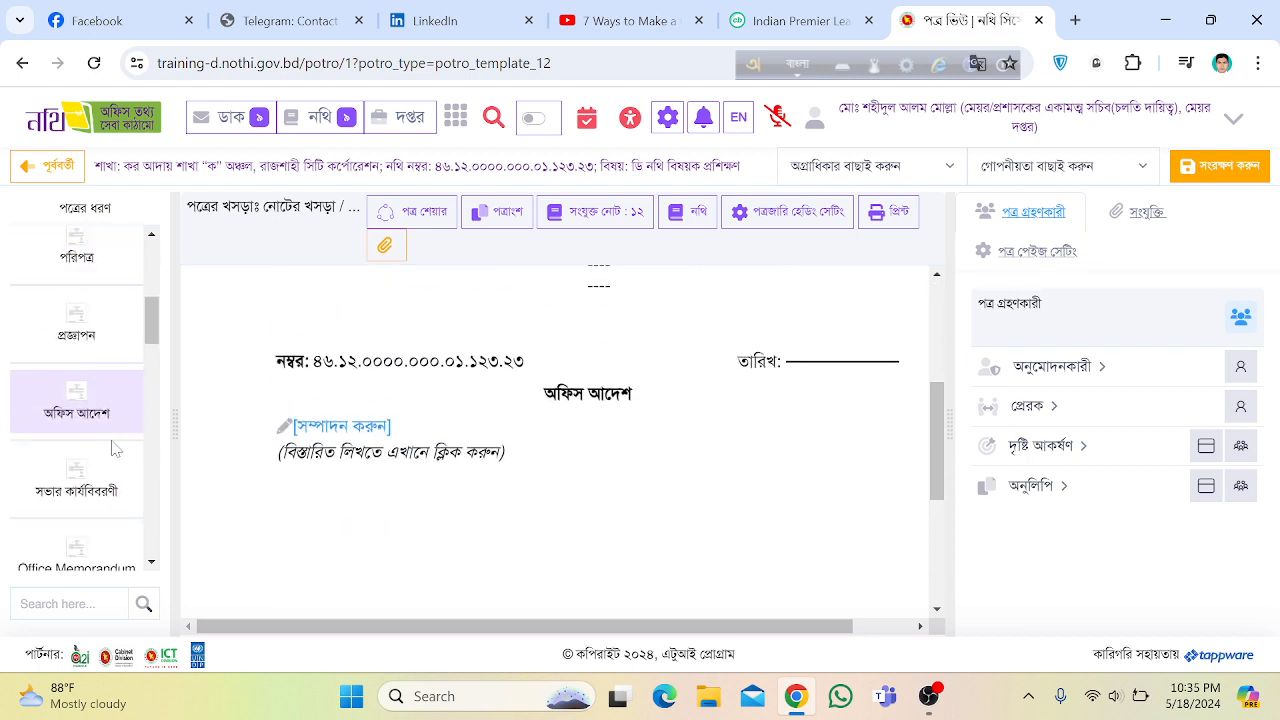
- Set the draft's letter type to অফিস স্মারক and go to its subject and reference lines
{"action": "left_click", "coordinate": [85, 396]}
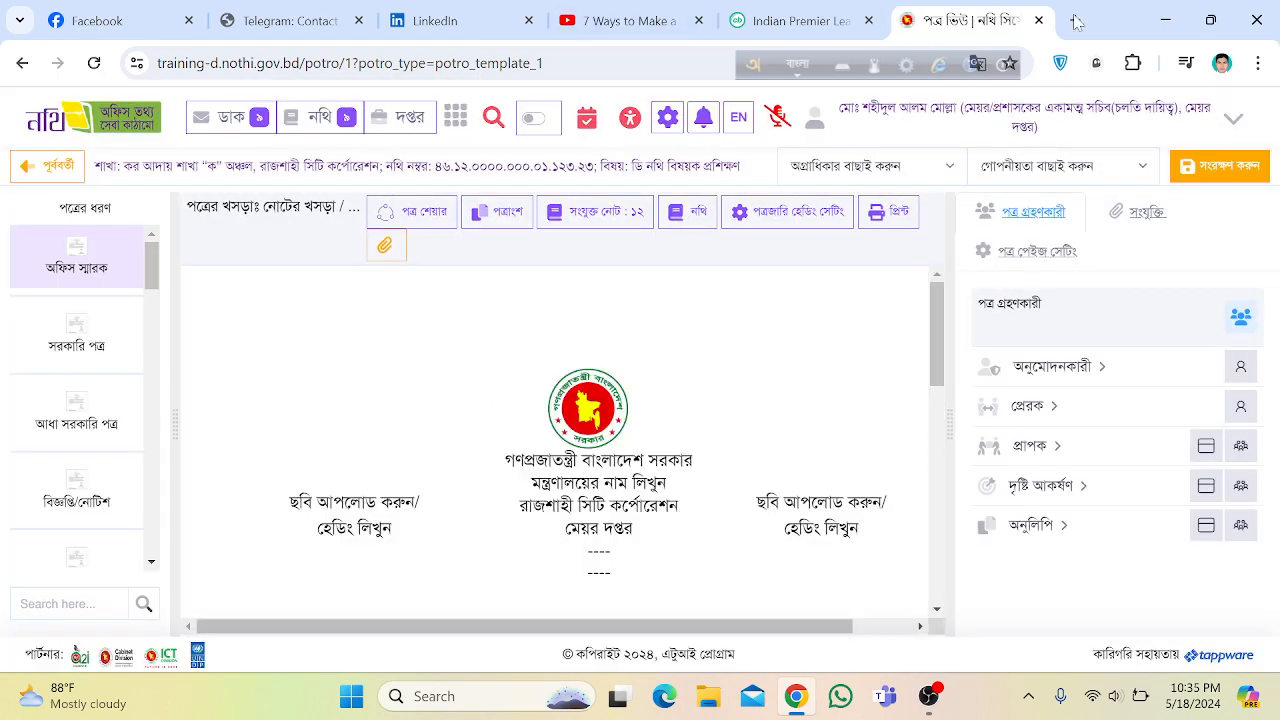
{"action": "scroll", "coordinate": [634, 422], "scroll_direction": "down", "scroll_amount": 3}
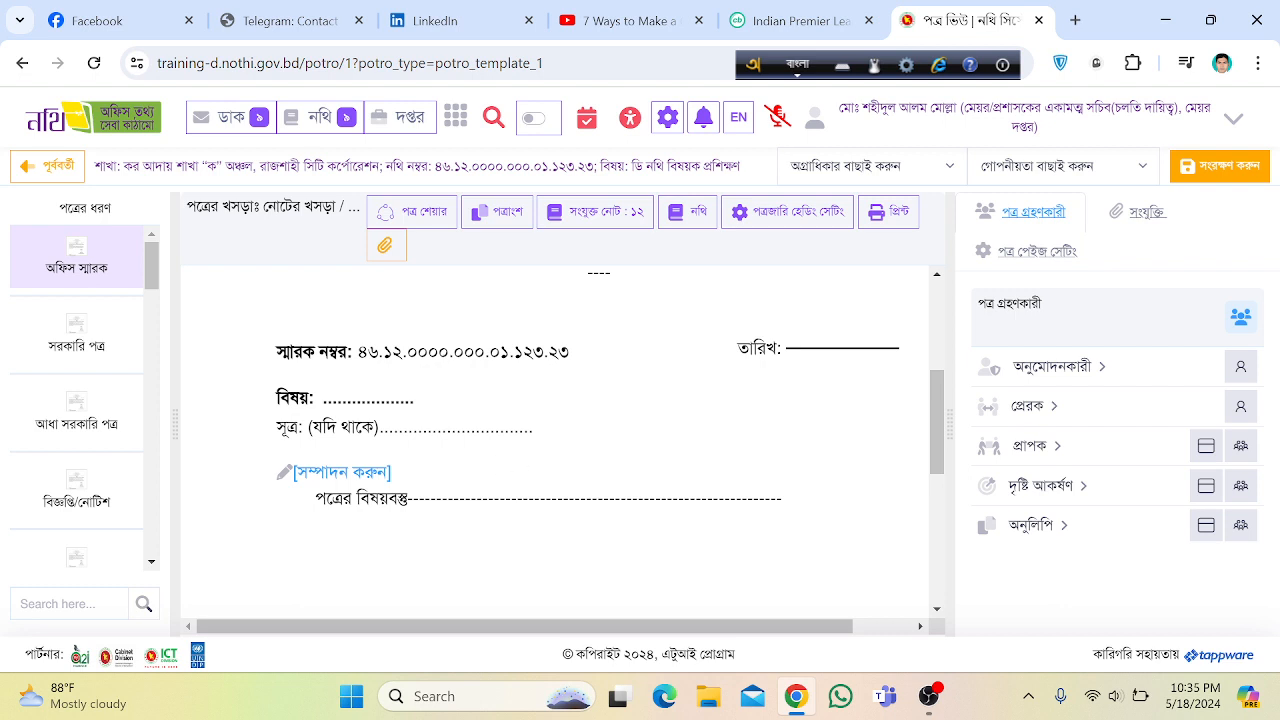
- In a new browser tab, search for prothom alo, open the newspaper's site and open its article on attacks on foreigners in Kyrgyzstan
{"action": "left_click", "coordinate": [1075, 20]}
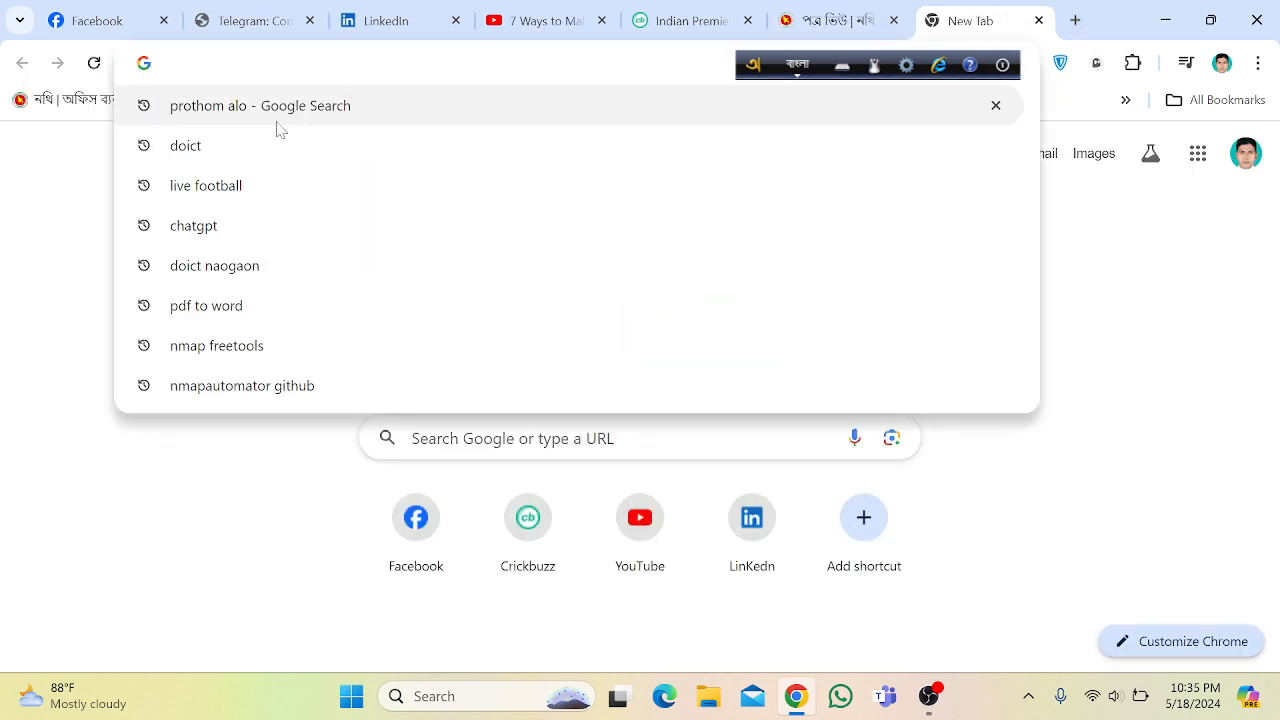
{"action": "left_click", "coordinate": [277, 120]}
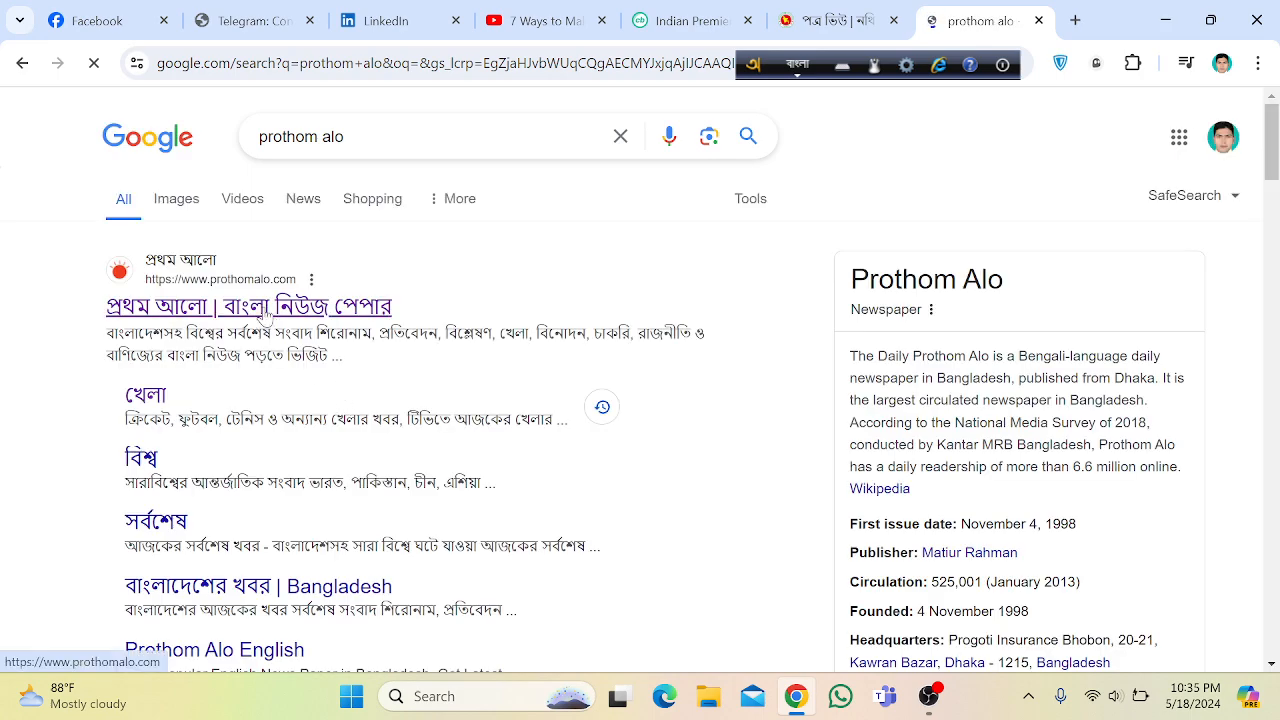
{"action": "left_click", "coordinate": [260, 306]}
{"action": "left_click", "coordinate": [790, 478]}
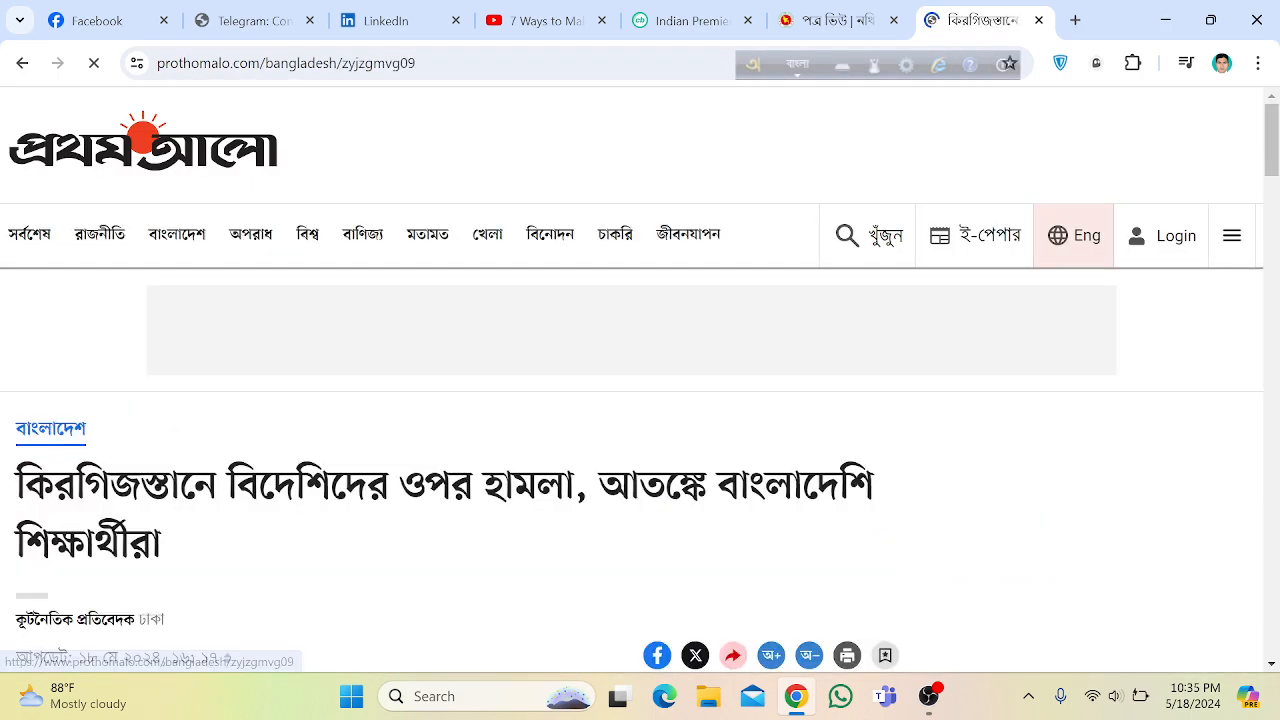
- Copy the article's headline কিরগিজস্তানে বিদেশিদের ওপর হামলা, আতঙ্কে বাংলাদেশি শিক্ষার্থীরা
{"action": "scroll", "coordinate": [608, 408], "scroll_direction": "down", "scroll_amount": 1}
{"action": "left_click_drag", "start_coordinate": [18, 385], "coordinate": [161, 442]}
{"action": "right_click", "coordinate": [134, 397]}
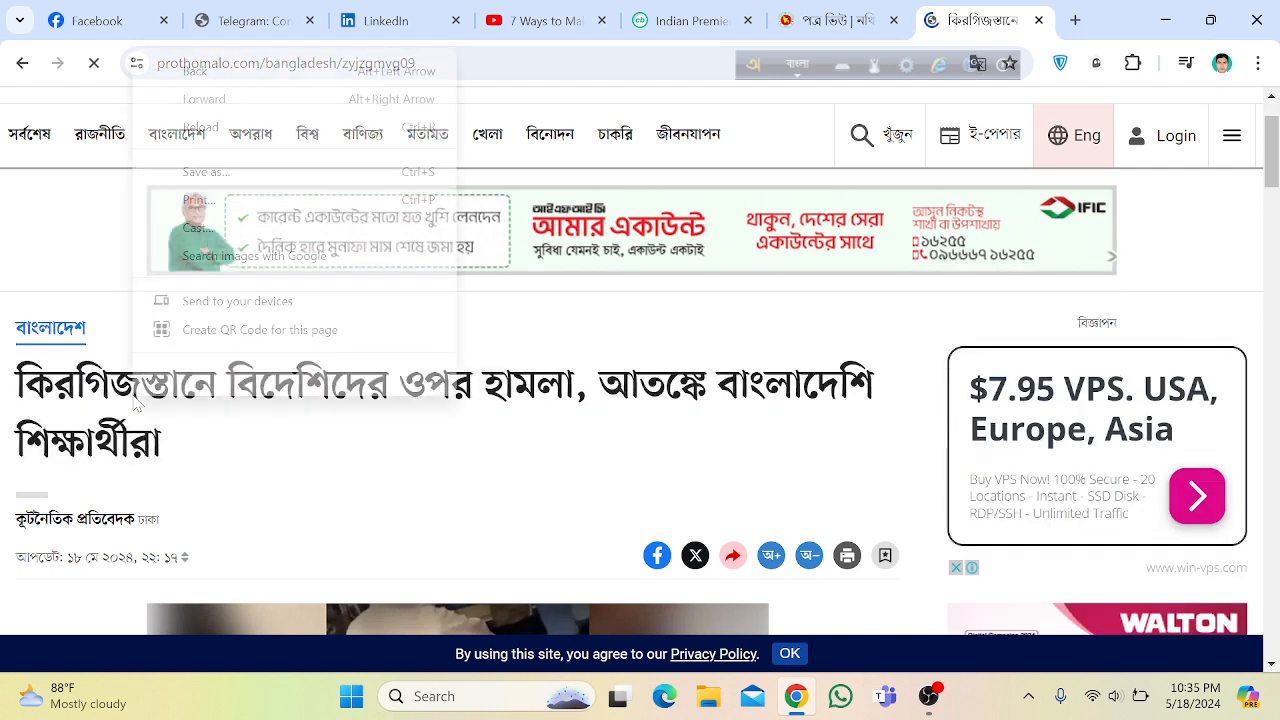
{"action": "left_click", "coordinate": [57, 392]}
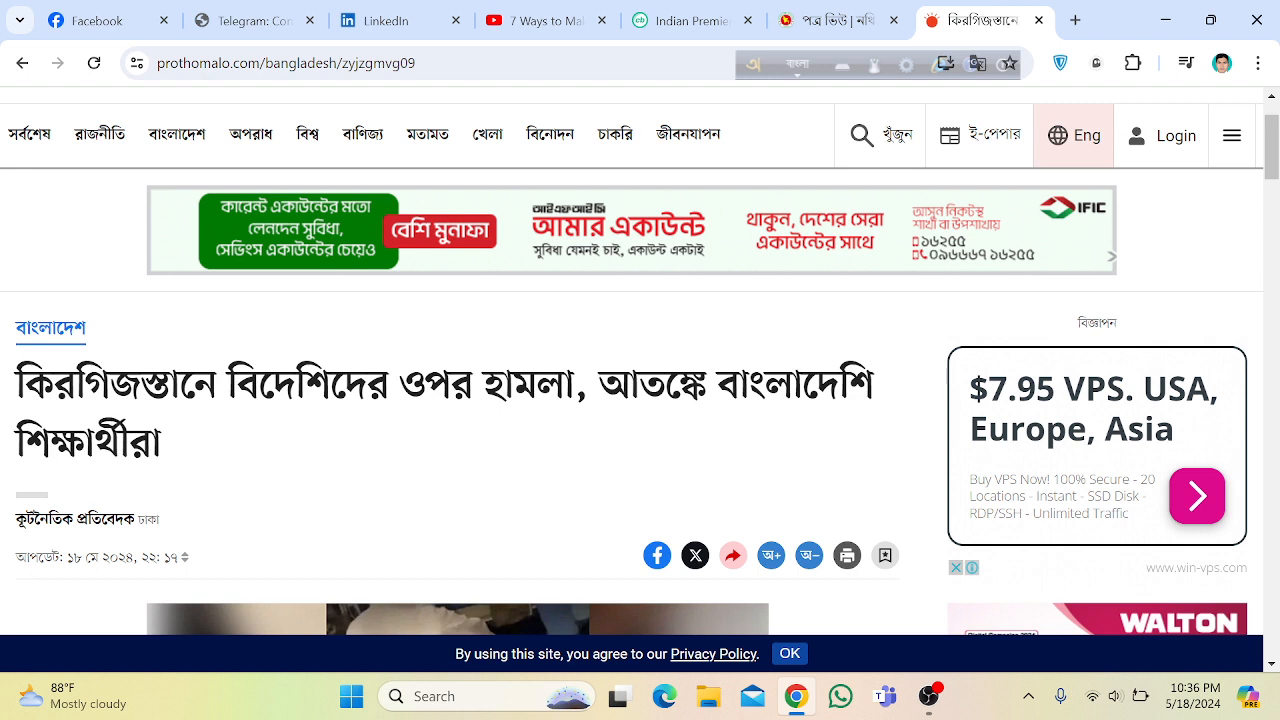
{"action": "left_click_drag", "start_coordinate": [18, 385], "coordinate": [166, 450]}
{"action": "right_click", "coordinate": [116, 390]}
{"action": "left_click", "coordinate": [158, 413]}
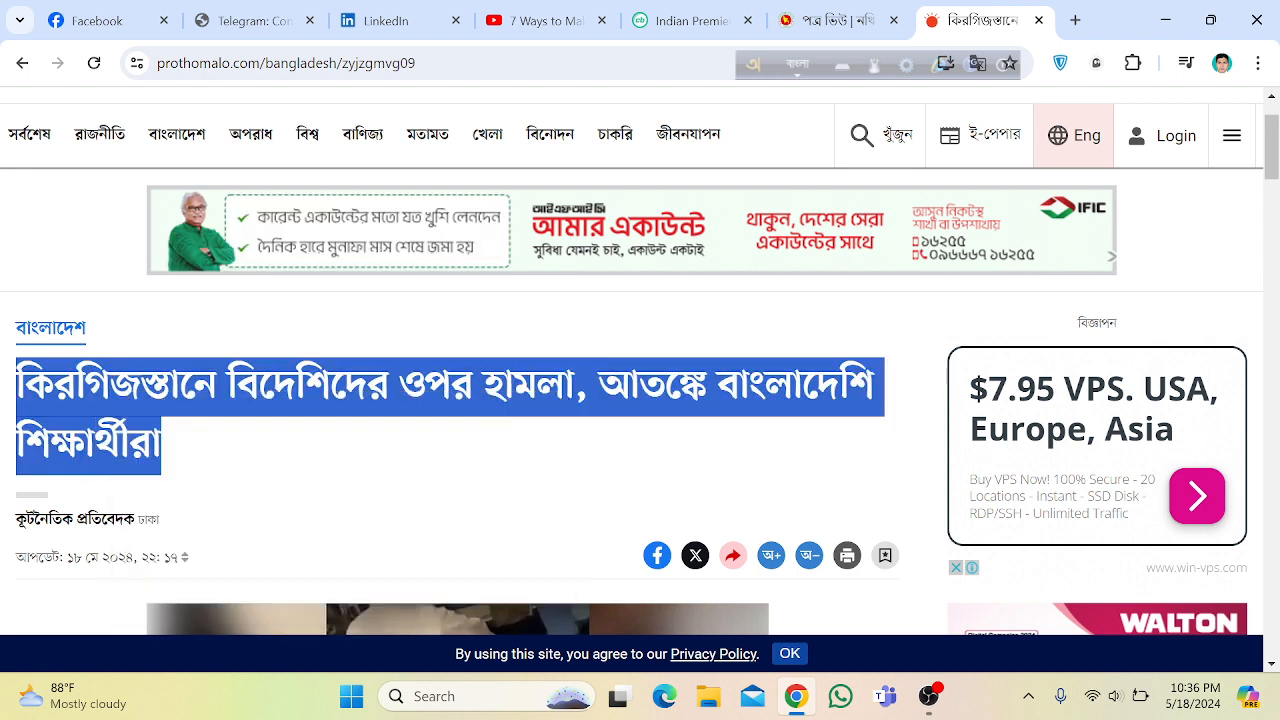
- Return to the draft letter and replace the dotted placeholder in the বিষয় line with the copied headline
{"action": "left_click", "coordinate": [855, 12]}
{"action": "left_click", "coordinate": [413, 399]}
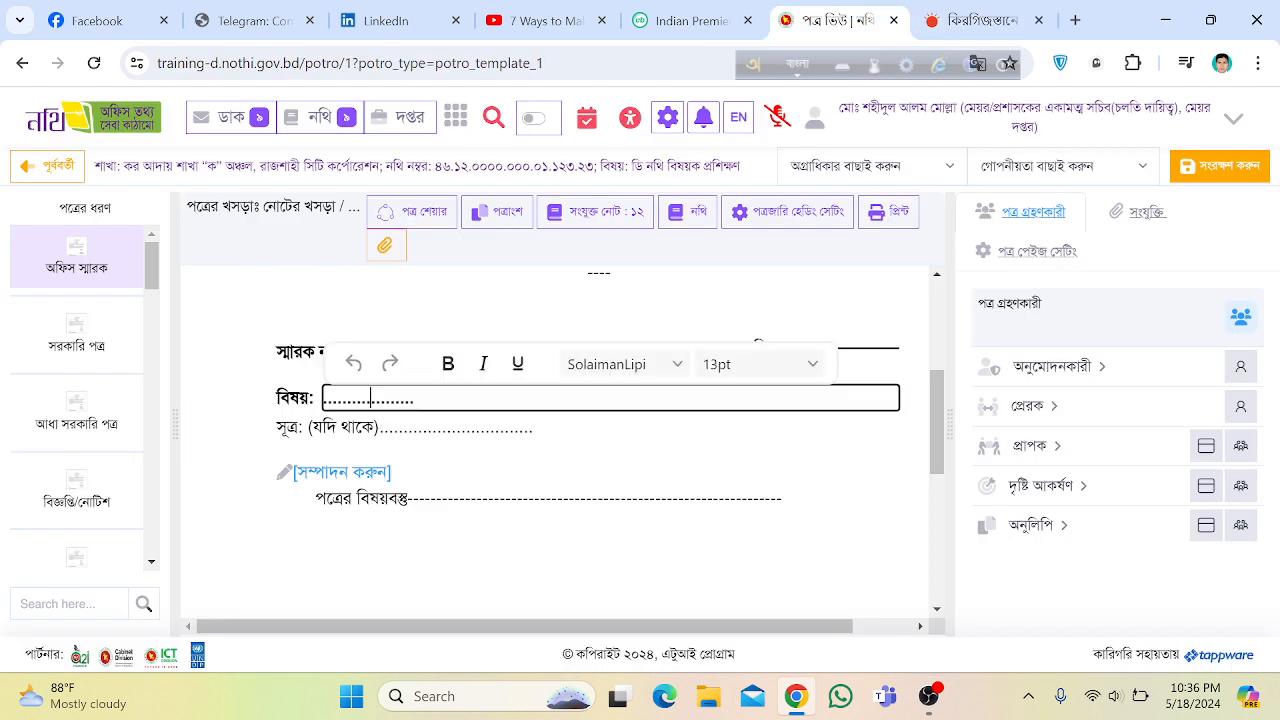
{"action": "left_click_drag", "start_coordinate": [413, 399], "coordinate": [318, 398]}
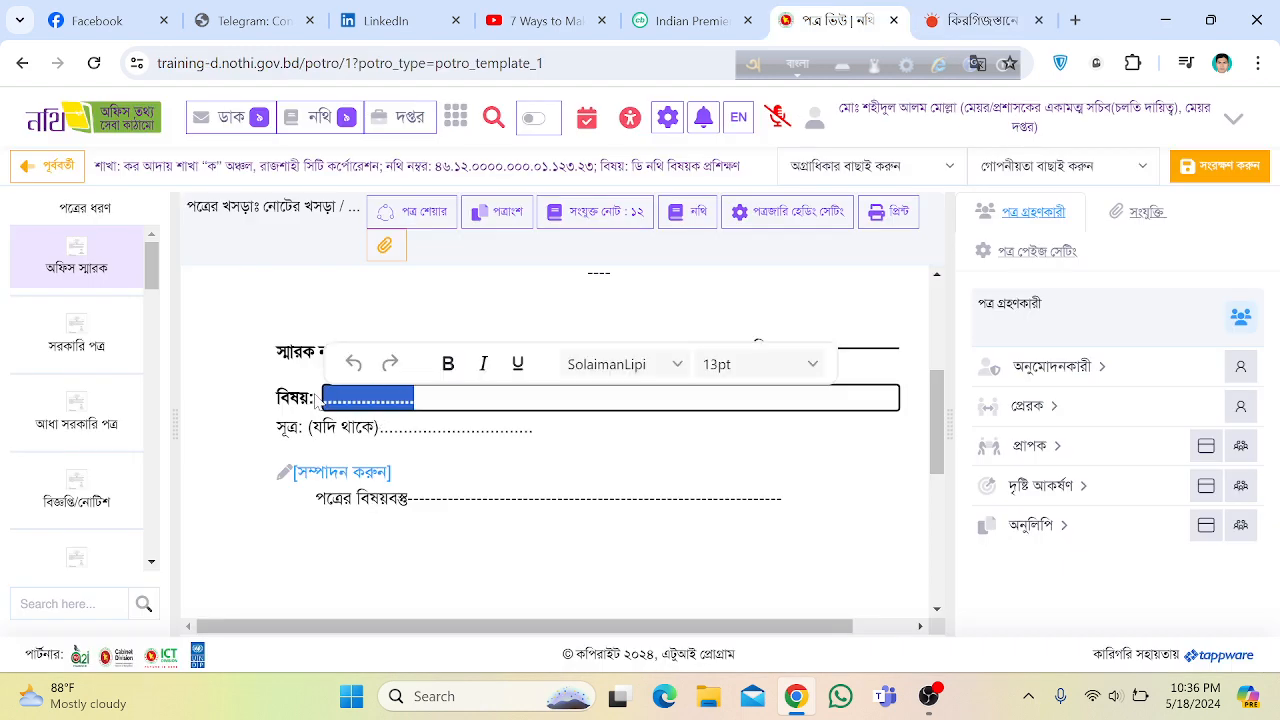
{"action": "key", "text": "ctrl+v"}
{"action": "left_click", "coordinate": [560, 481]}
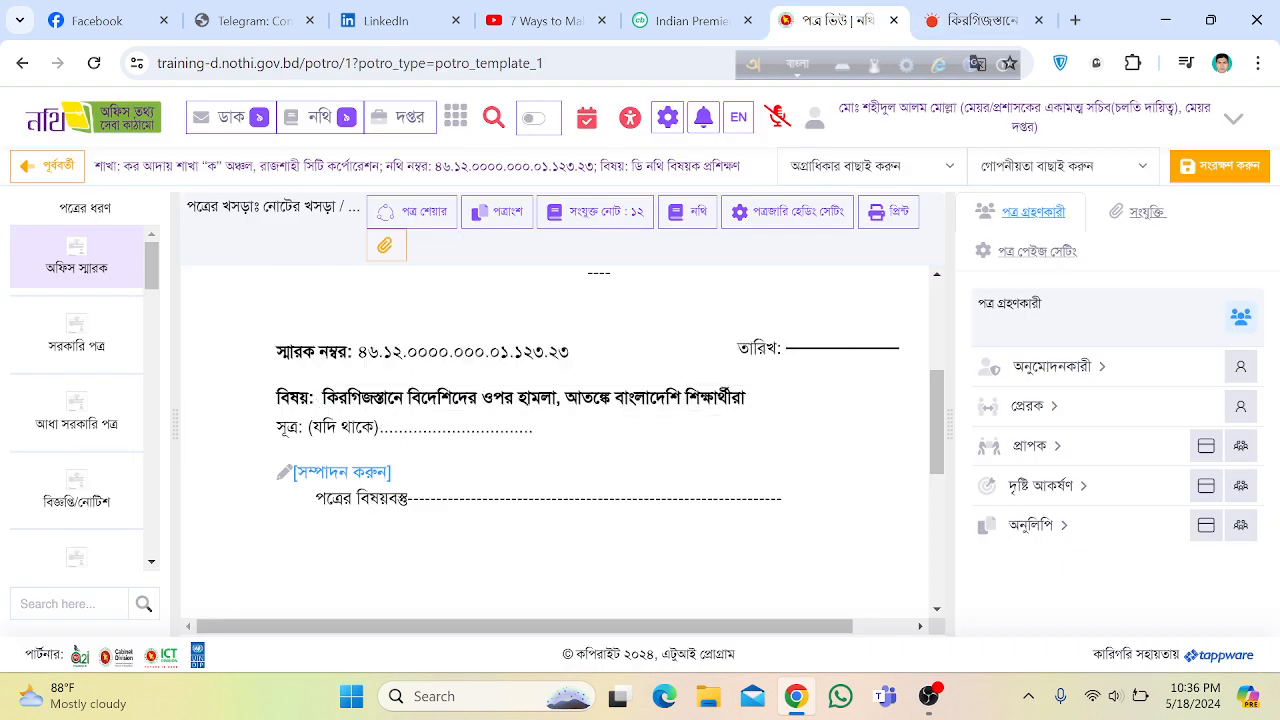
- Delete the placeholder text (যদি থাকে) and its dots from the সূত্র line, leaving the line blank
{"action": "left_click", "coordinate": [310, 427]}
{"action": "left_click_drag", "start_coordinate": [534, 428], "coordinate": [310, 440]}
{"action": "key", "text": "BackSpace"}
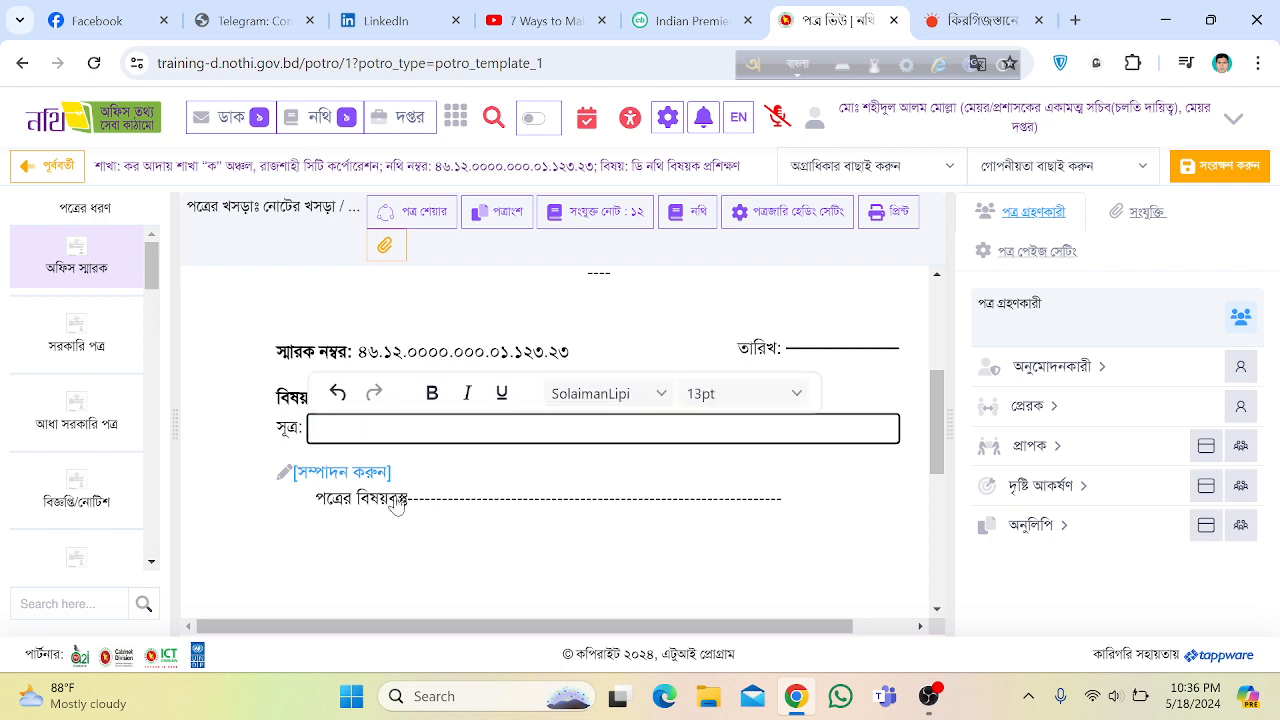
- Open the letter body for editing and delete its placeholder line পত্রের বিষয়বস্তু
{"action": "left_click", "coordinate": [355, 472]}
{"action": "left_click", "coordinate": [427, 519]}
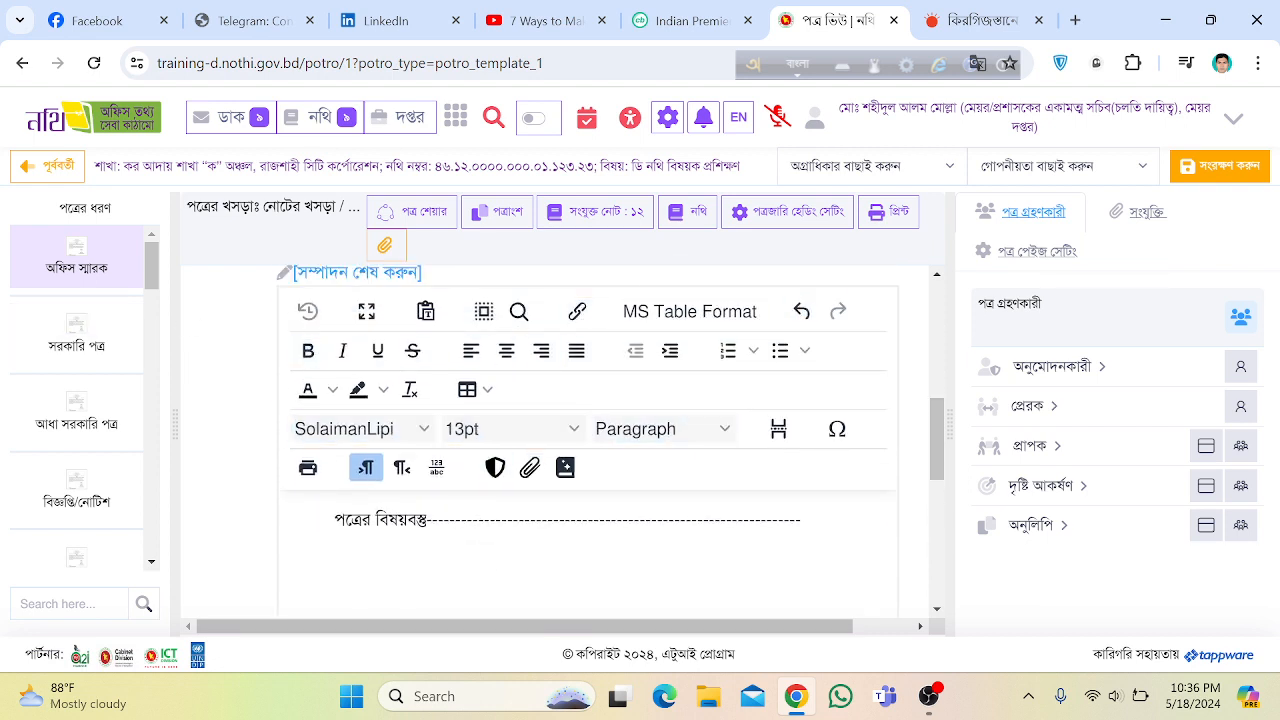
{"action": "left_click_drag", "start_coordinate": [334, 519], "coordinate": [796, 519]}
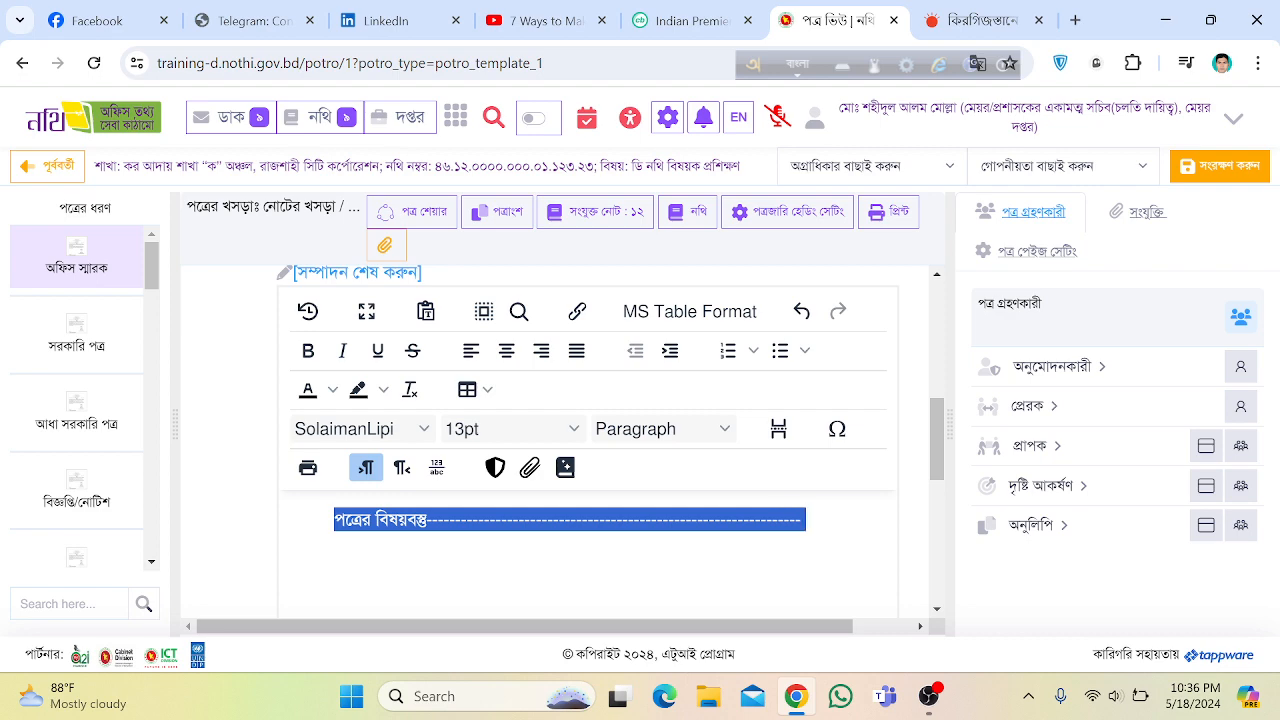
{"action": "key", "text": "BackSpace"}
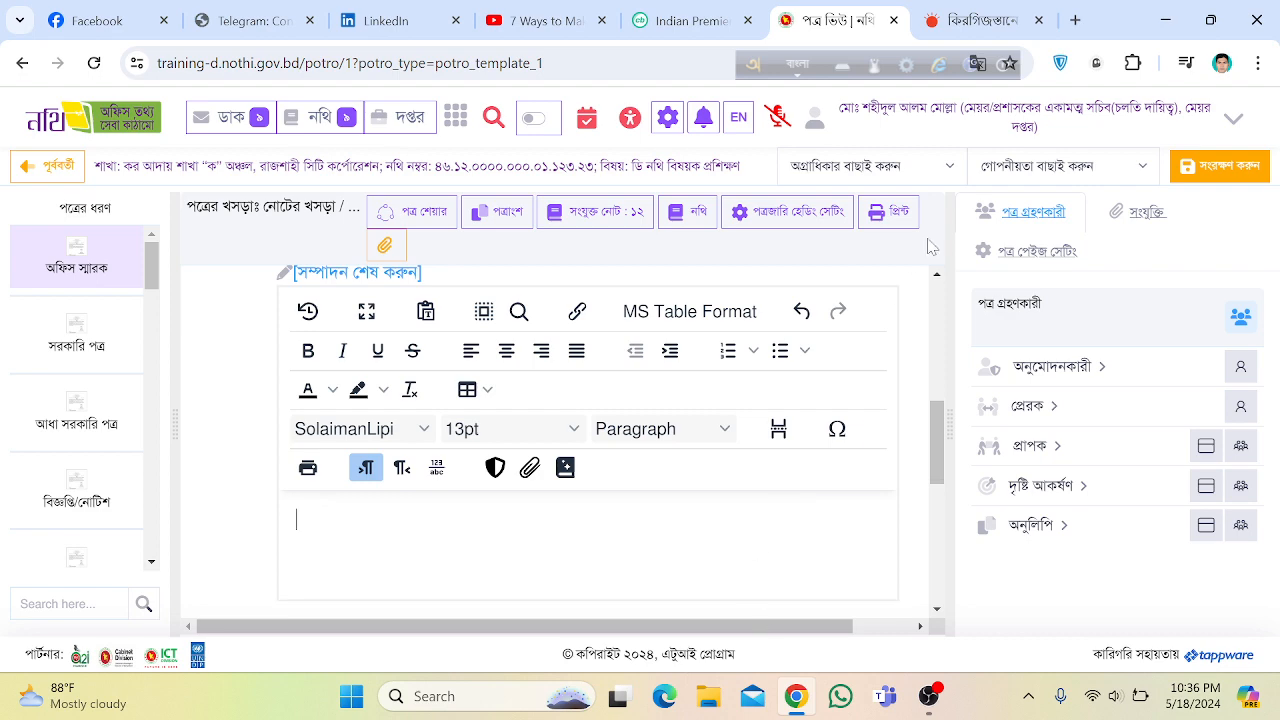
- Switch back to the news article and copy its opening paragraphs below the photo, up to যোগাযোগ রয়েছে।
{"action": "left_click", "coordinate": [948, 24]}
{"action": "scroll", "coordinate": [329, 571], "scroll_direction": "down", "scroll_amount": 7}
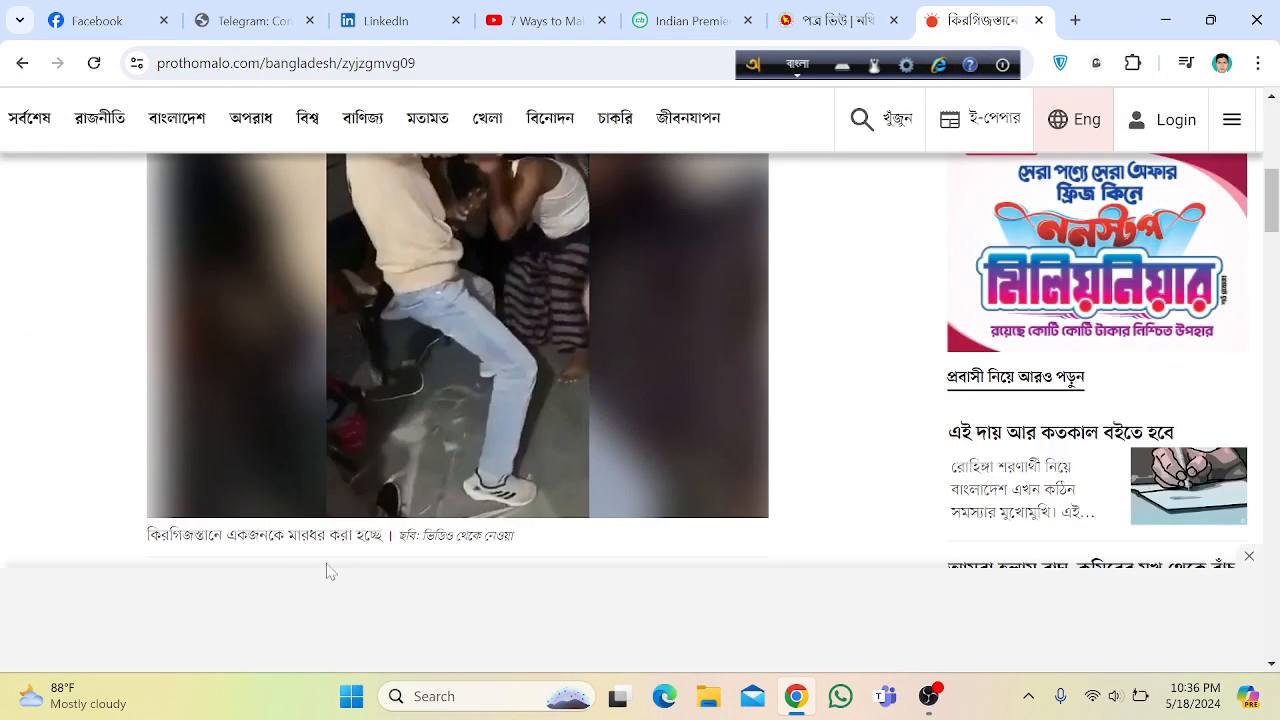
{"action": "scroll", "coordinate": [329, 571], "scroll_direction": "up", "scroll_amount": 5}
{"action": "scroll", "coordinate": [329, 571], "scroll_direction": "down", "scroll_amount": 6}
{"action": "scroll", "coordinate": [450, 380], "scroll_direction": "down", "scroll_amount": 1}
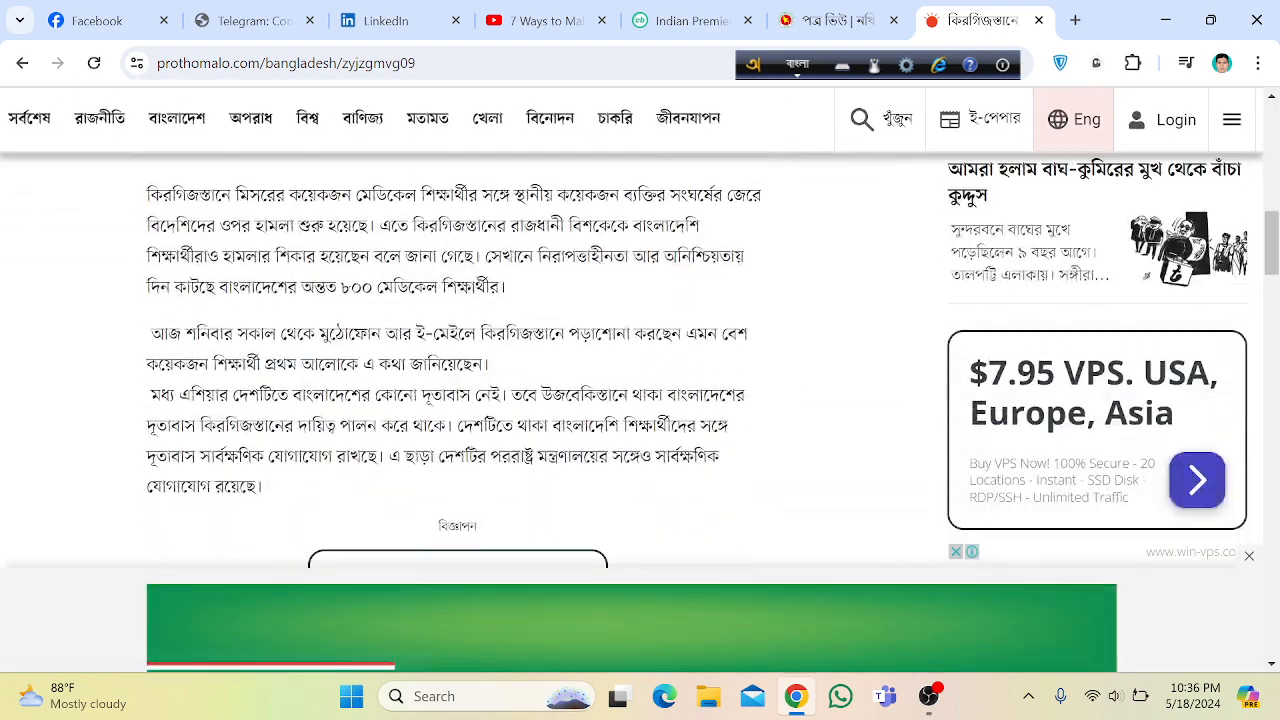
{"action": "left_click_drag", "start_coordinate": [147, 195], "coordinate": [286, 487]}
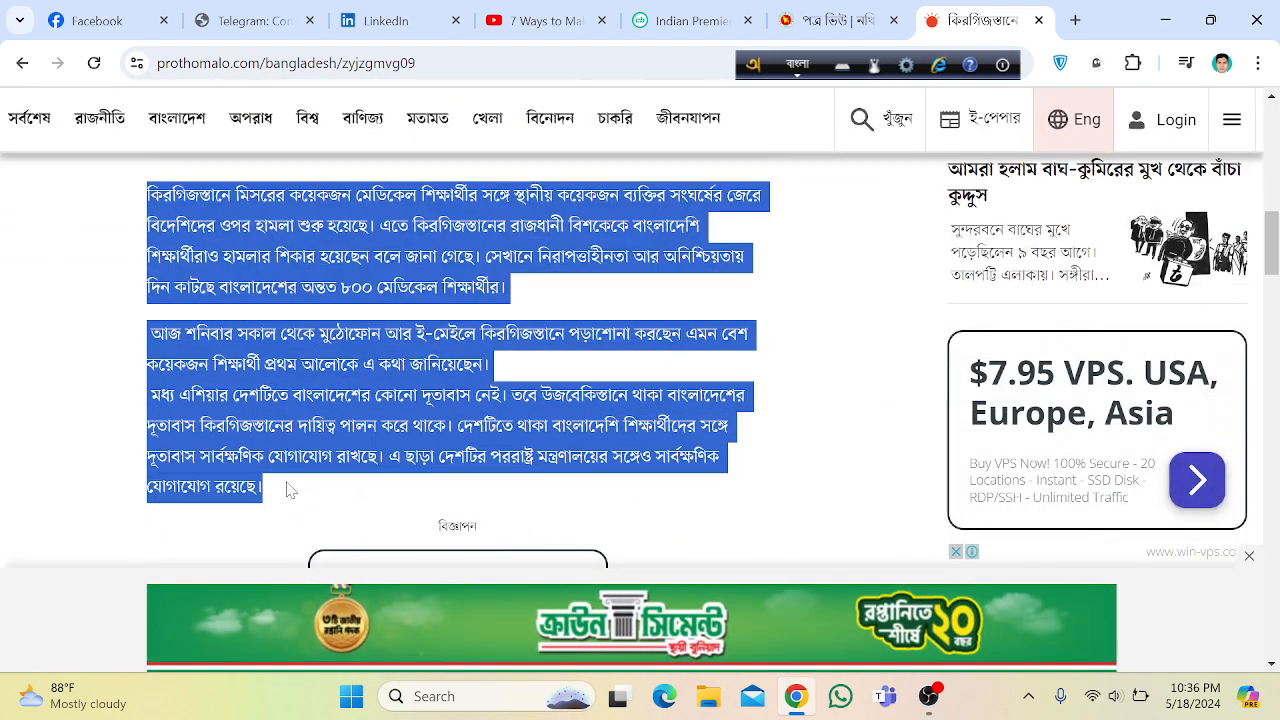
{"action": "right_click", "coordinate": [256, 189]}
{"action": "left_click", "coordinate": [308, 212]}
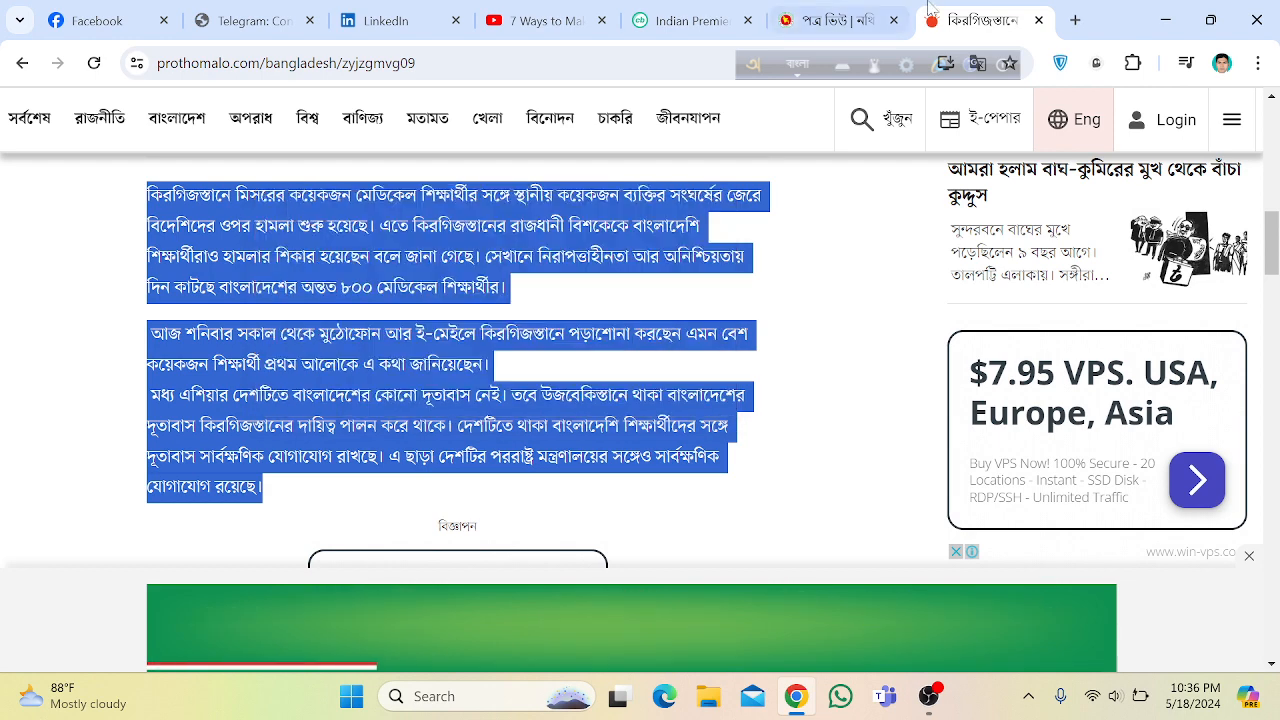
- Paste the copied paragraphs into the draft's letter body with their formatting kept, and finish editing the body
{"action": "left_click", "coordinate": [830, 21]}
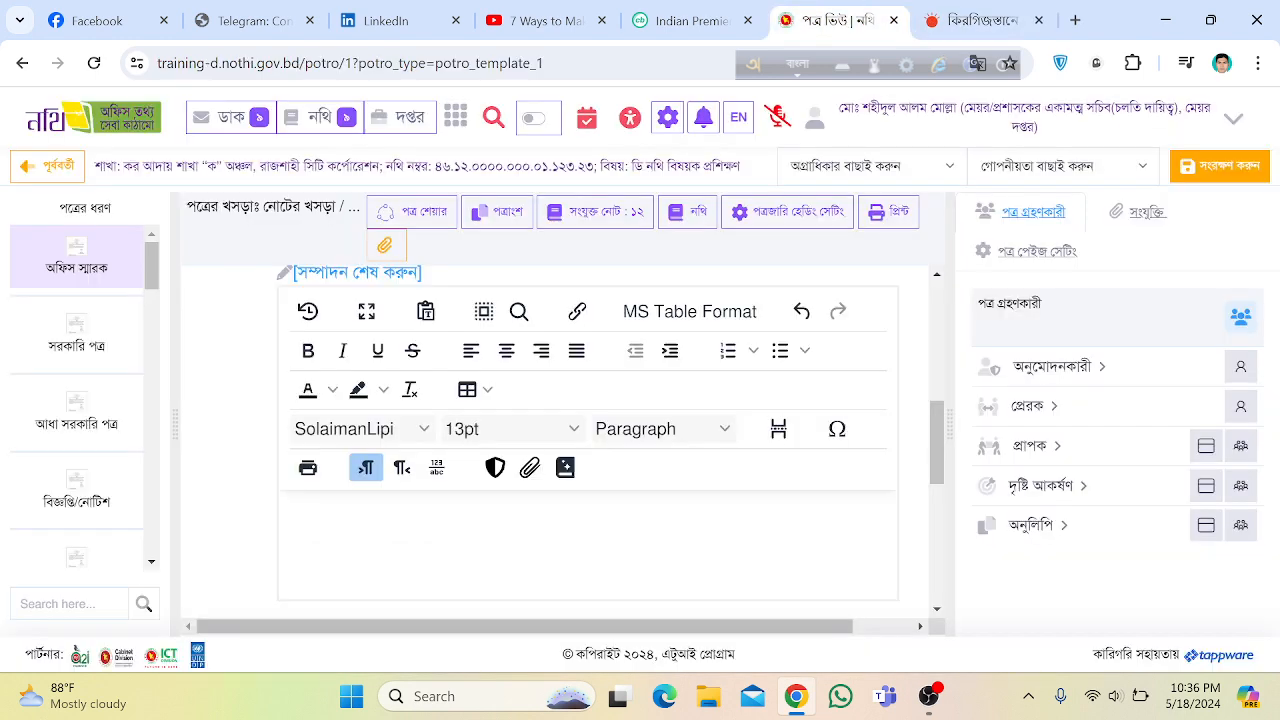
{"action": "key", "text": "ctrl+v"}
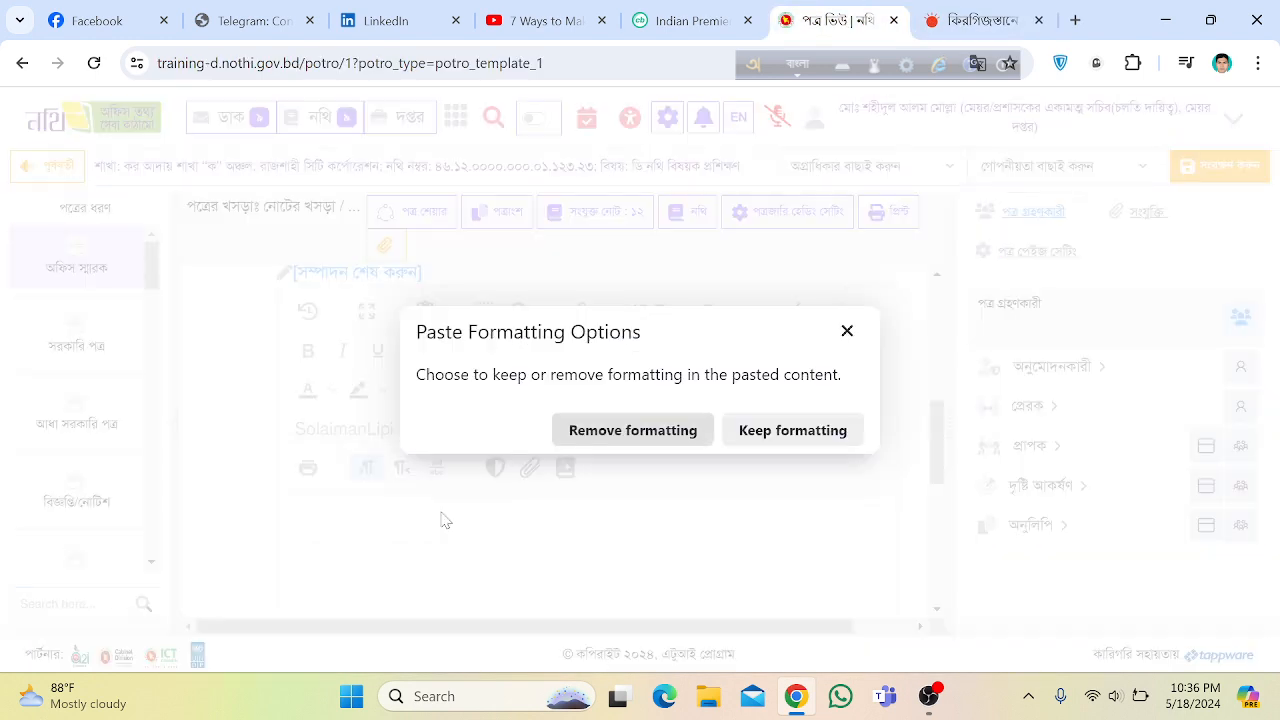
{"action": "left_click", "coordinate": [776, 431]}
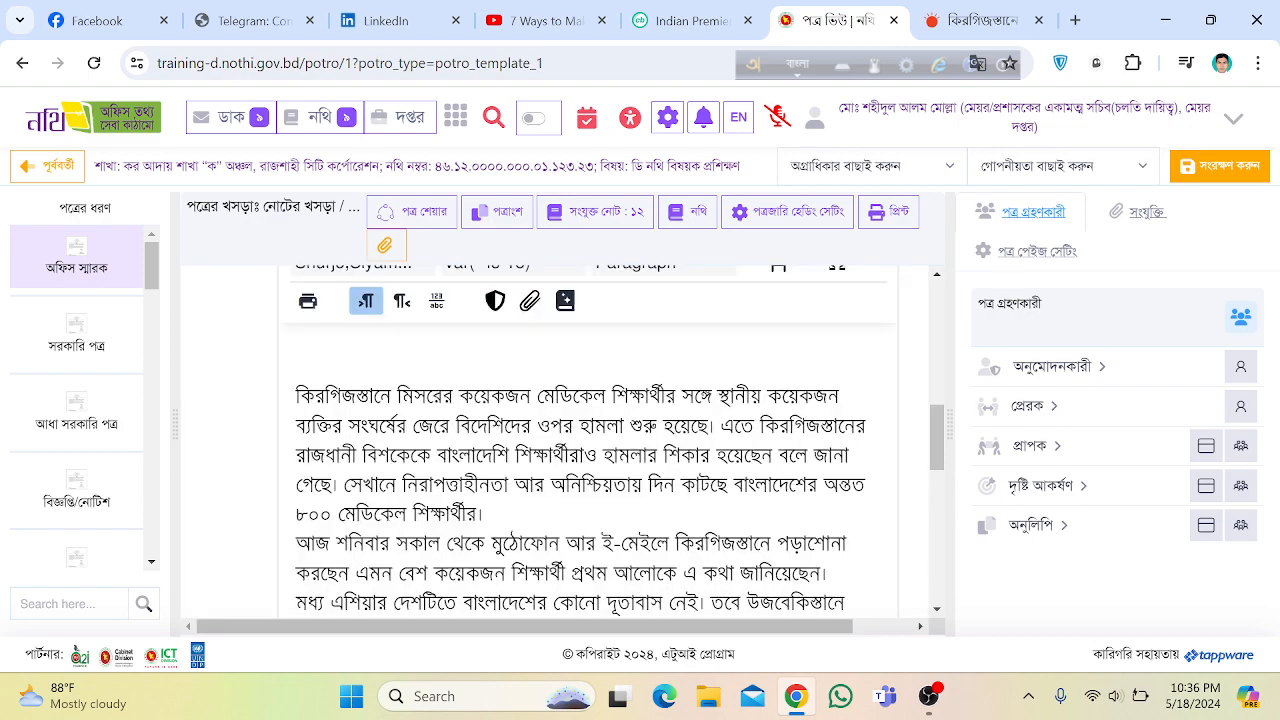
{"action": "scroll", "coordinate": [506, 486], "scroll_direction": "down", "scroll_amount": 5}
{"action": "scroll", "coordinate": [440, 500], "scroll_direction": "up", "scroll_amount": 10}
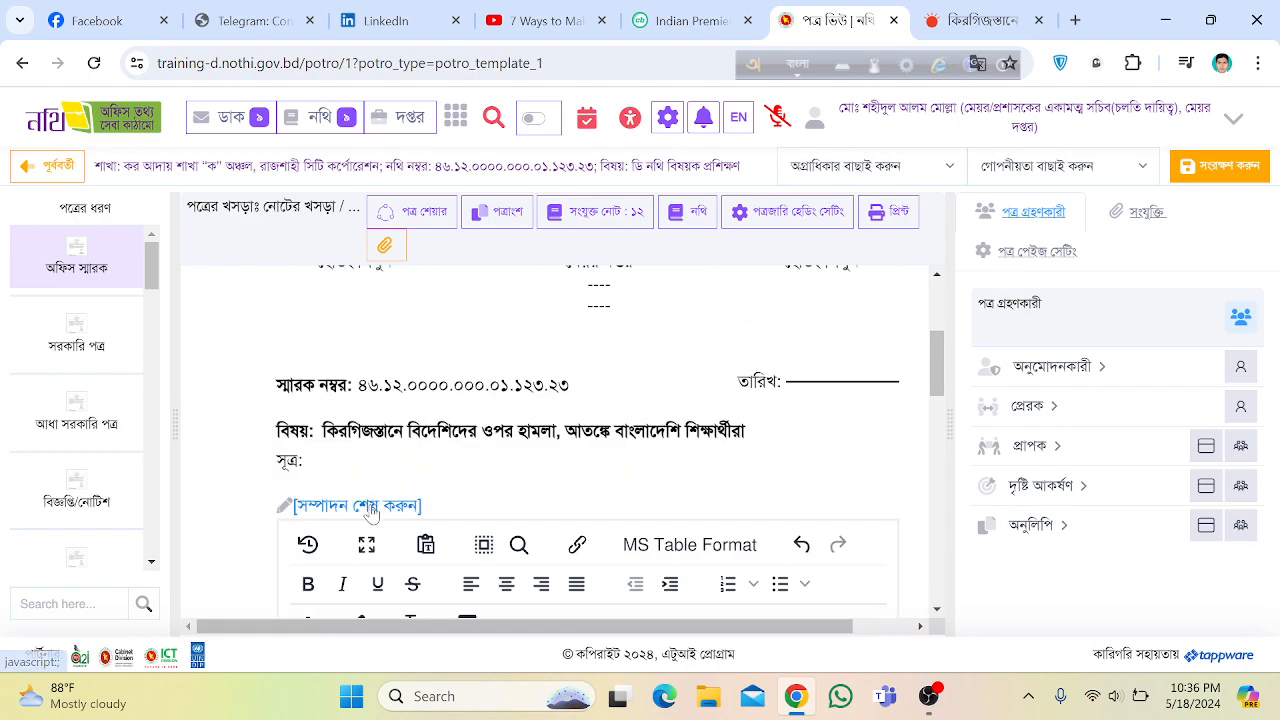
{"action": "left_click", "coordinate": [370, 508]}
- Review the draft letter, open its পত্রজারি হেডিং সেটিং page and examine the available heading lines
{"action": "scroll", "coordinate": [622, 496], "scroll_direction": "up", "scroll_amount": 2}
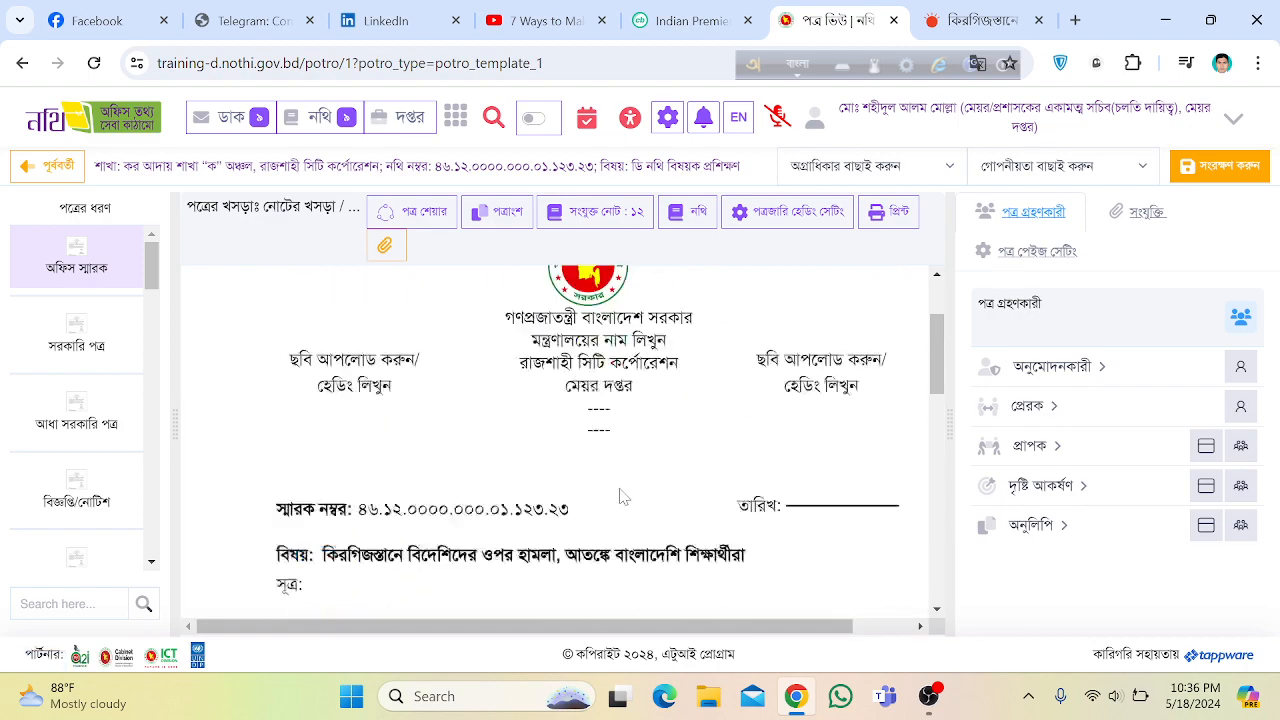
{"action": "scroll", "coordinate": [620, 495], "scroll_direction": "up", "scroll_amount": 2}
{"action": "scroll", "coordinate": [840, 485], "scroll_direction": "down", "scroll_amount": 3}
{"action": "scroll", "coordinate": [597, 424], "scroll_direction": "up", "scroll_amount": 2}
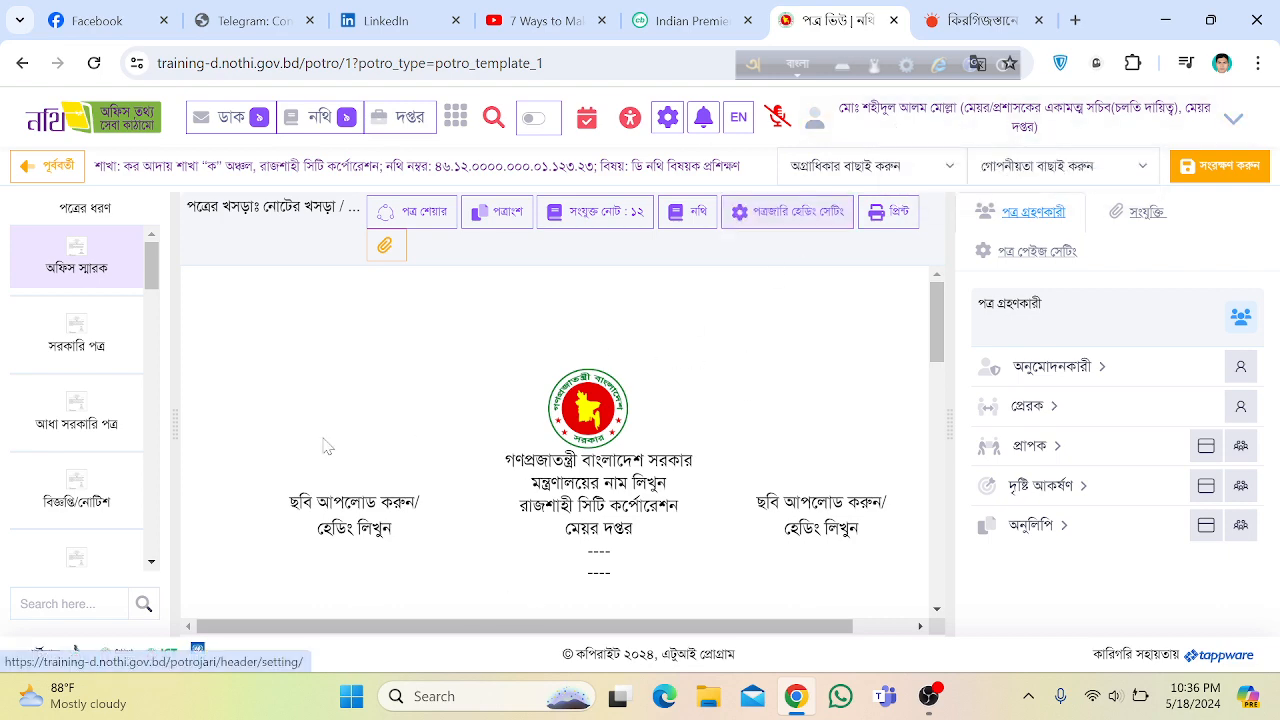
{"action": "scroll", "coordinate": [323, 443], "scroll_direction": "down", "scroll_amount": 3}
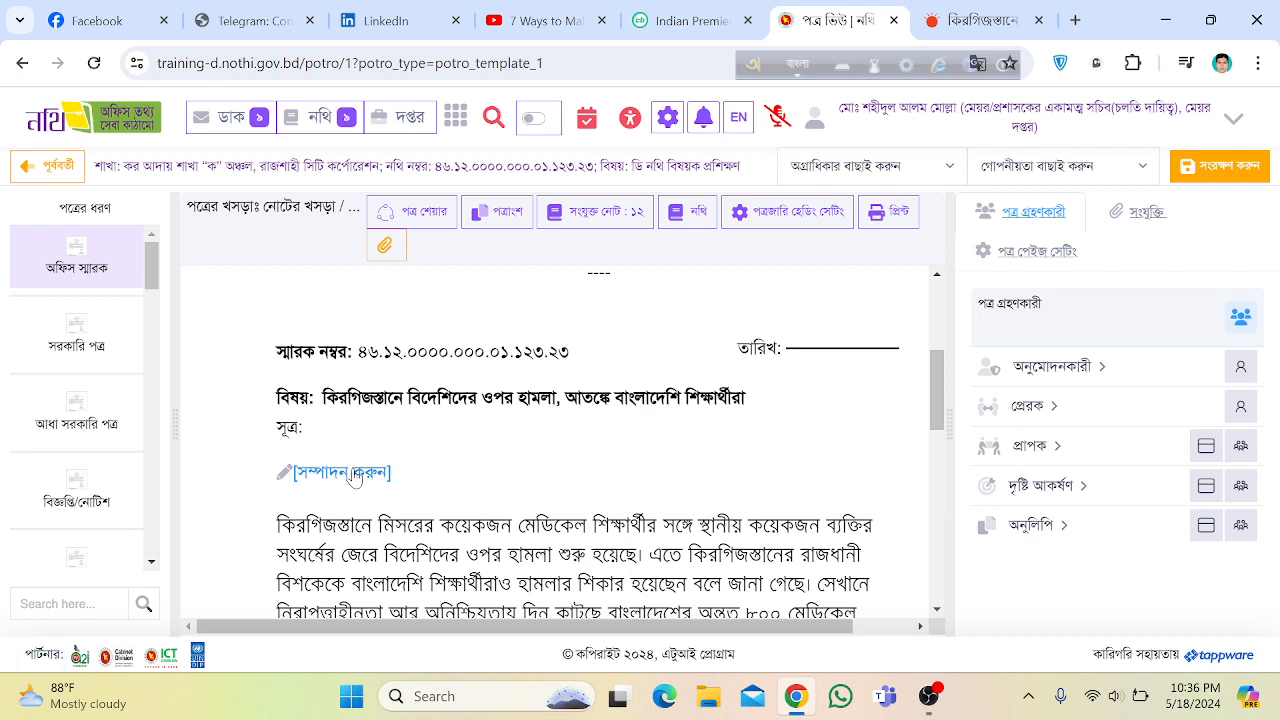
{"action": "scroll", "coordinate": [669, 309], "scroll_direction": "up", "scroll_amount": 2}
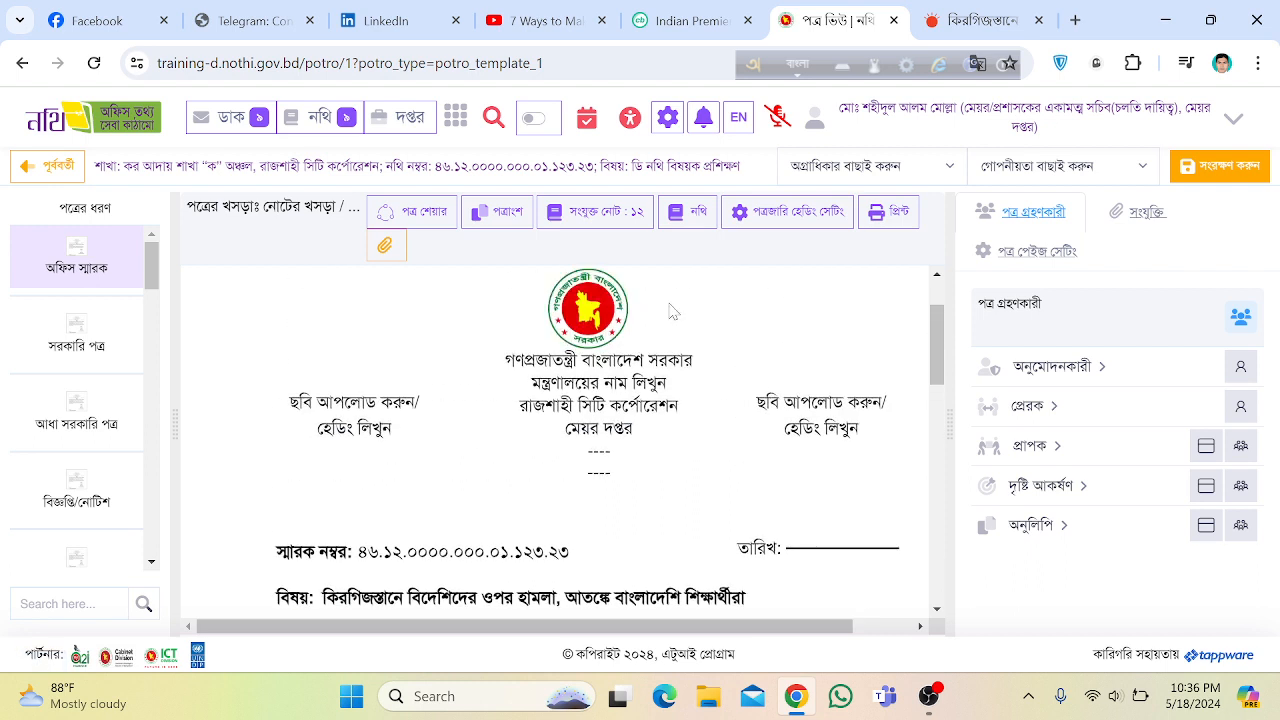
{"action": "left_click", "coordinate": [771, 227]}
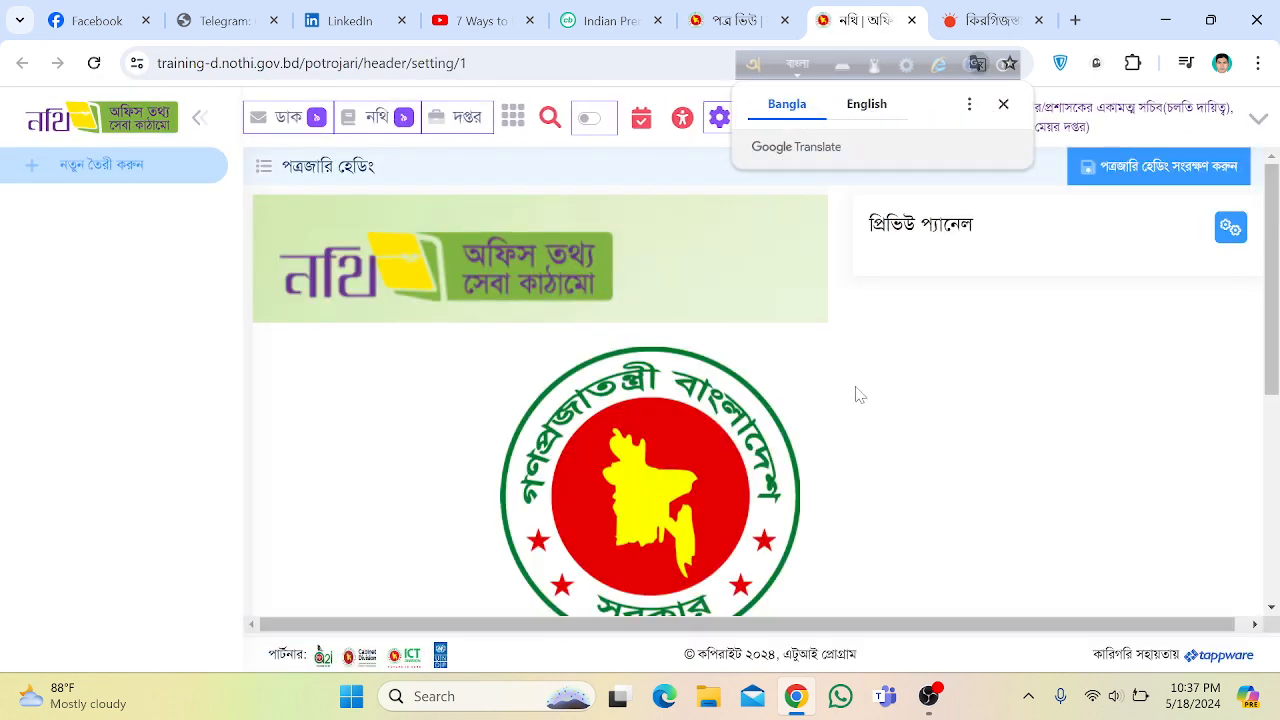
{"action": "scroll", "coordinate": [913, 262], "scroll_direction": "down", "scroll_amount": 4}
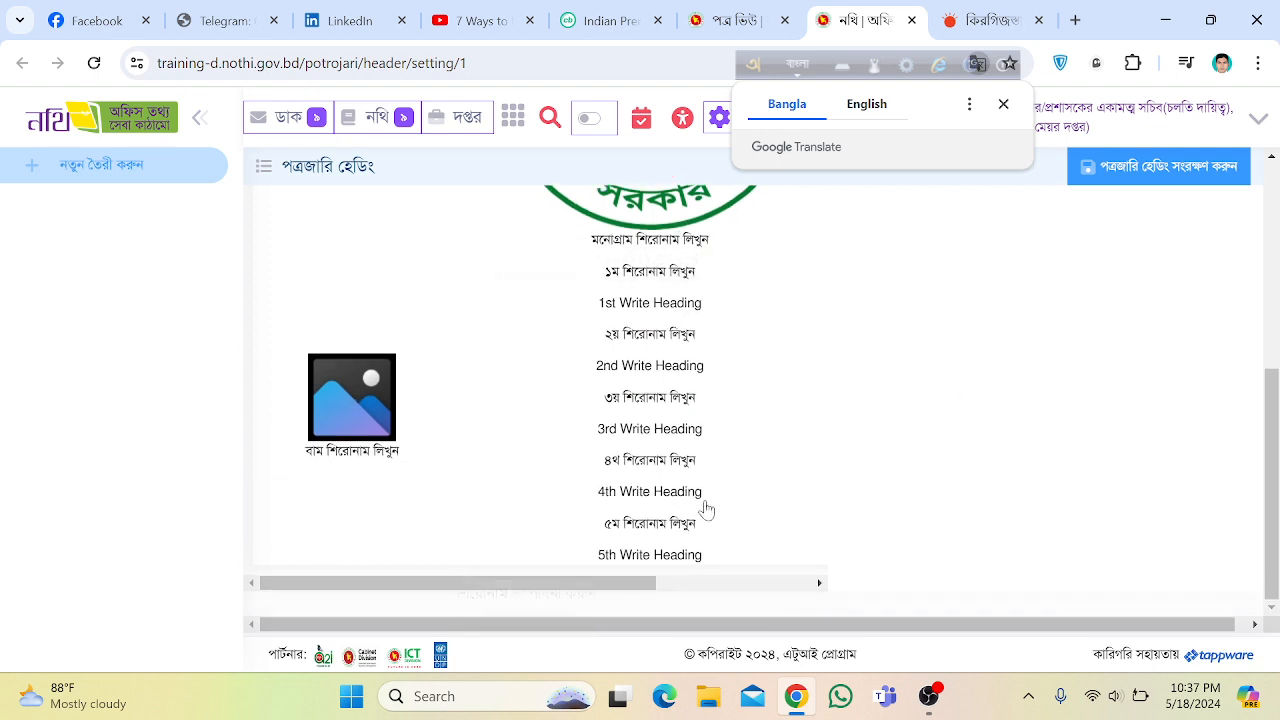
{"action": "scroll", "coordinate": [743, 460], "scroll_direction": "up", "scroll_amount": 3}
{"action": "scroll", "coordinate": [743, 460], "scroll_direction": "up", "scroll_amount": 1}
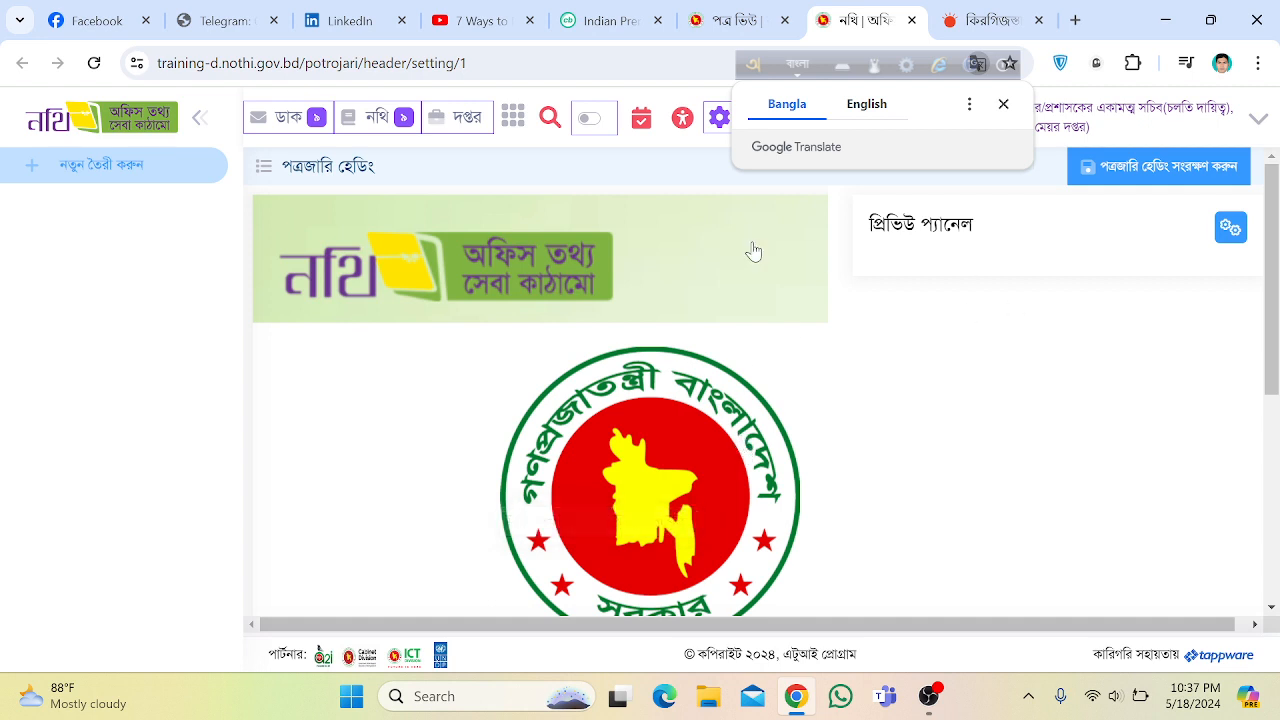
- Dismiss the translation offer and expand the প্রিভিউ প্যানেল to show the page and heading settings
{"action": "left_click", "coordinate": [1003, 104]}
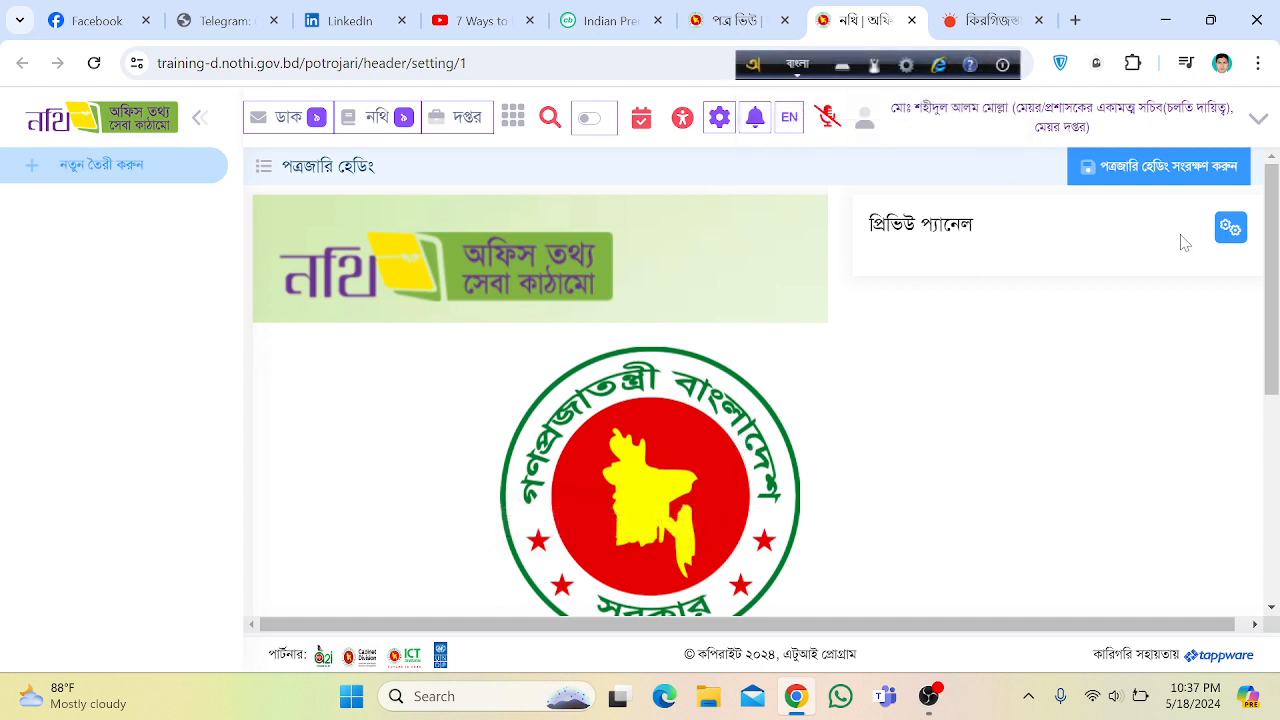
{"action": "left_click", "coordinate": [1228, 236]}
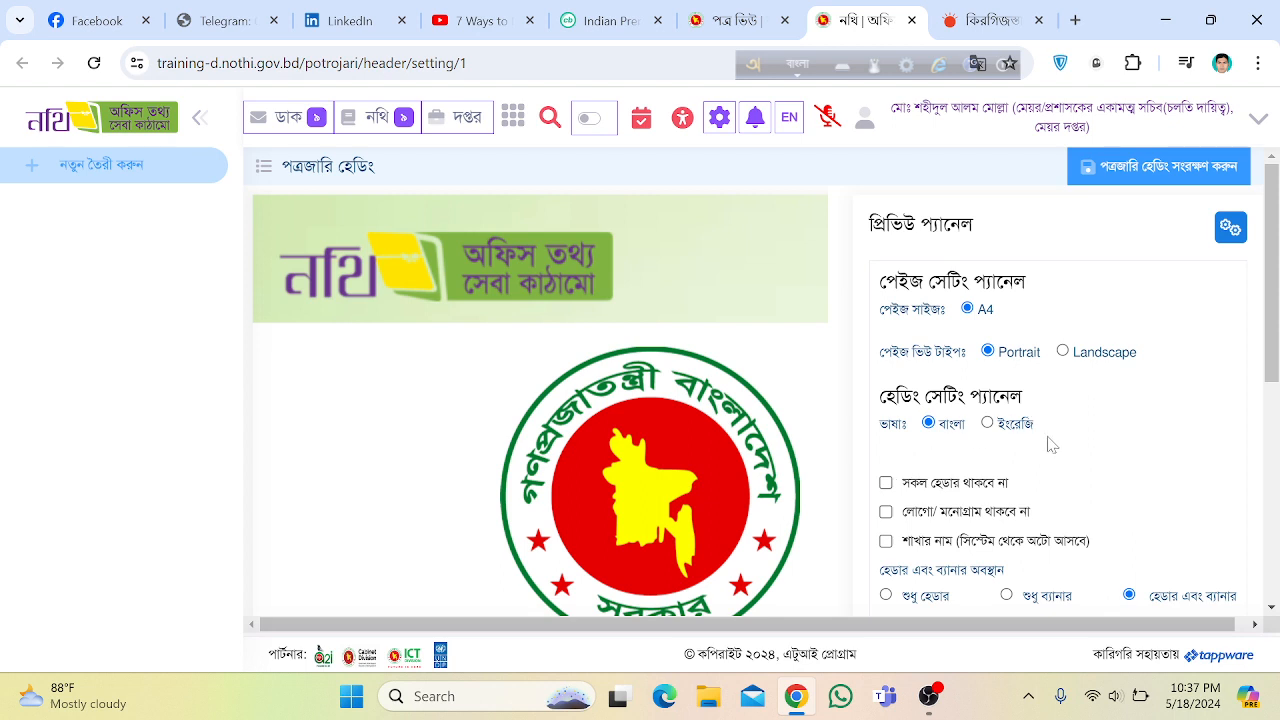
- Examine the page and heading options in the প্রিভিউ প্যানেল, and return to the draft letter to review it
{"action": "scroll", "coordinate": [1040, 420], "scroll_direction": "down", "scroll_amount": 2}
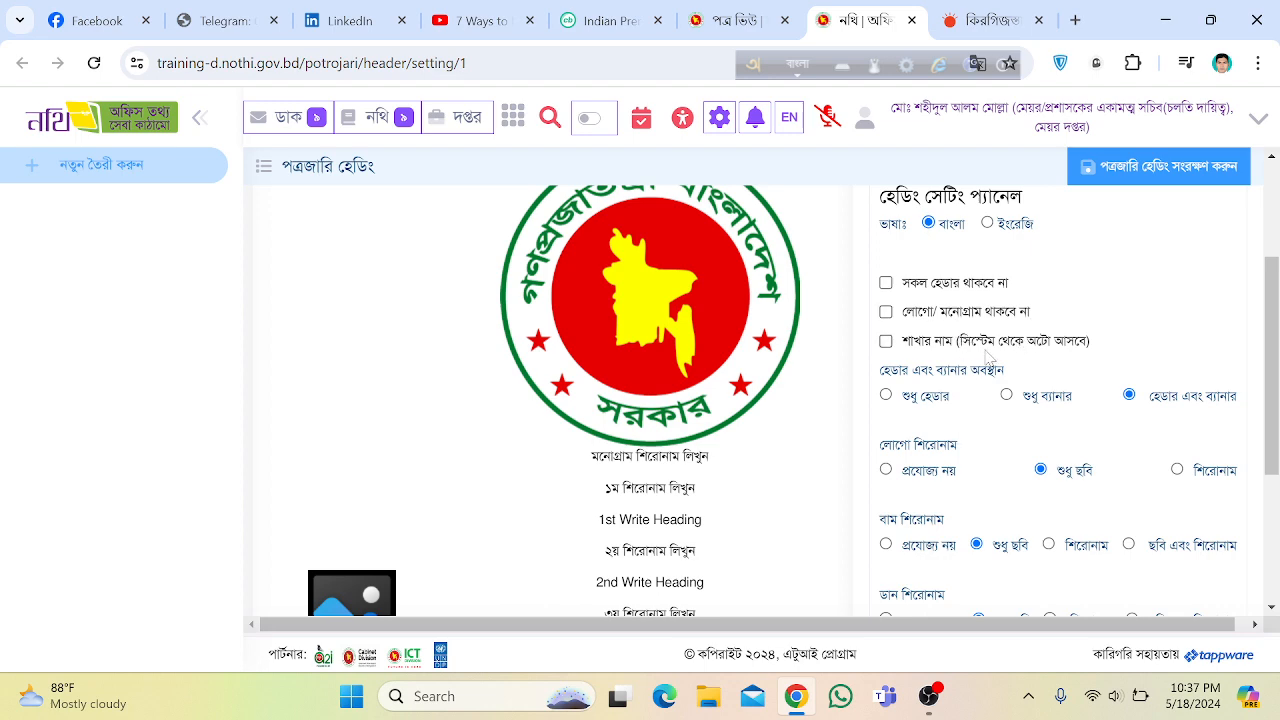
{"action": "scroll", "coordinate": [988, 356], "scroll_direction": "down", "scroll_amount": 3}
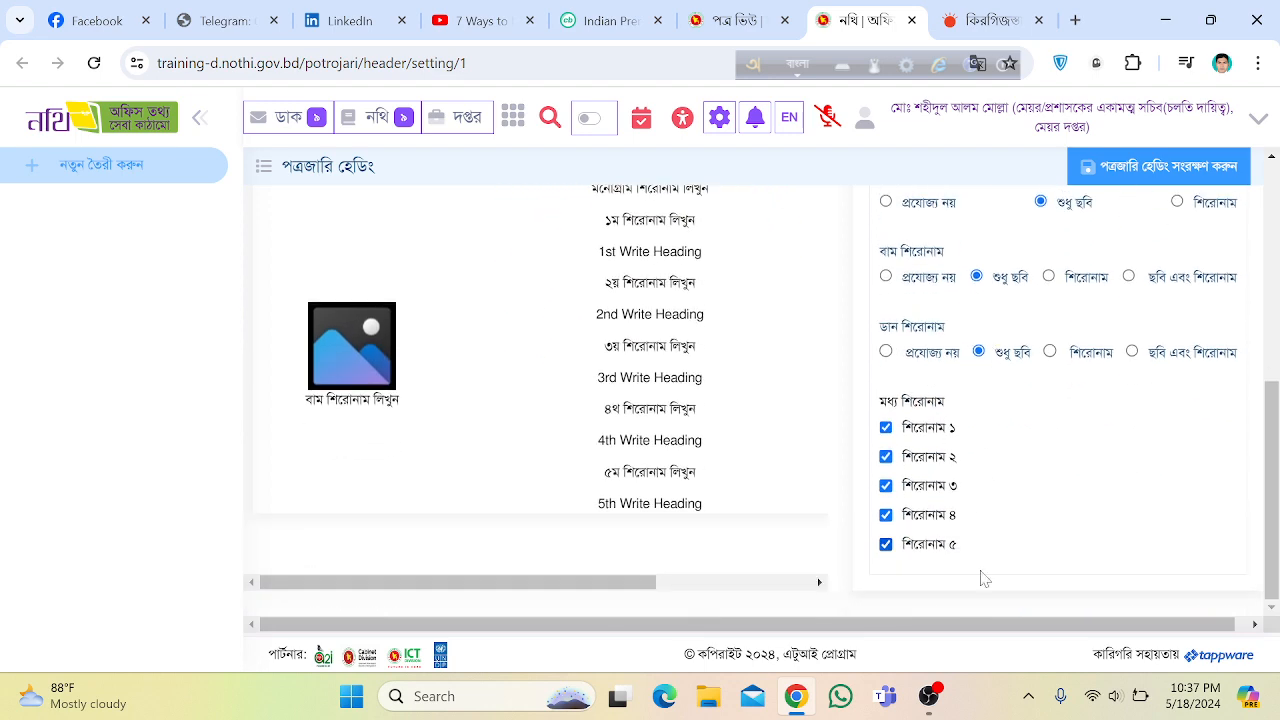
{"action": "scroll", "coordinate": [950, 530], "scroll_direction": "up", "scroll_amount": 5}
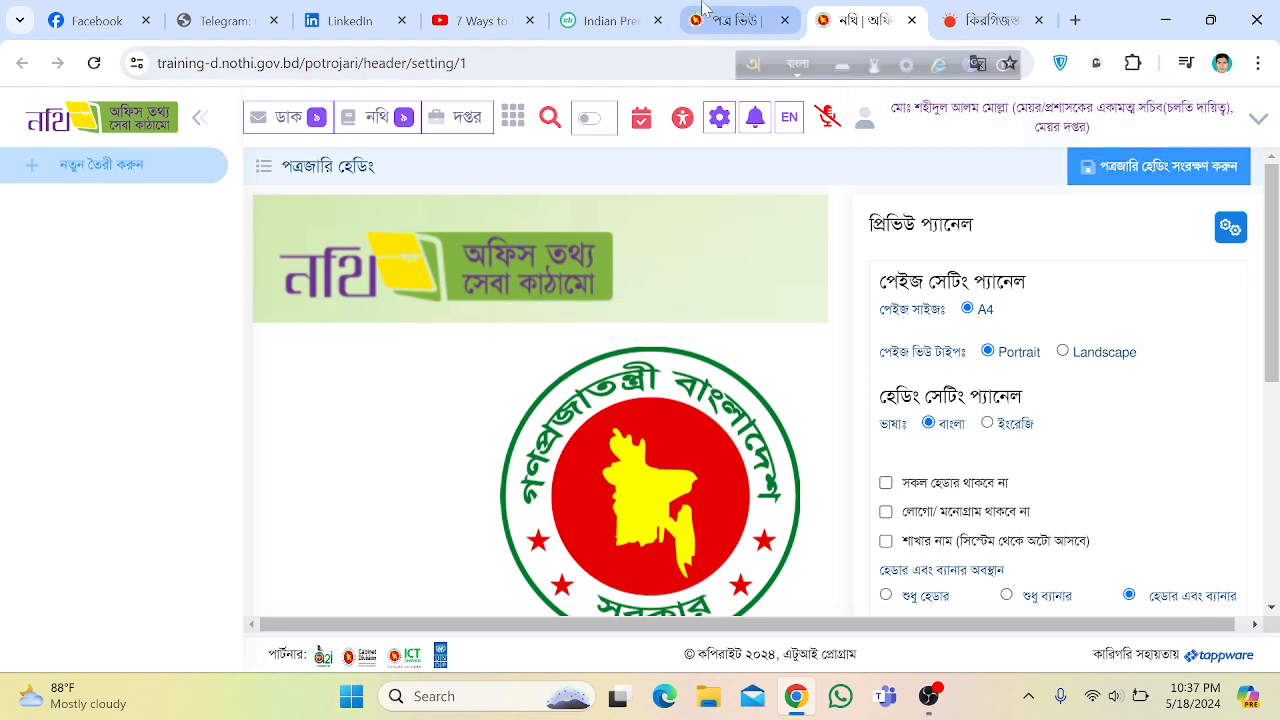
{"action": "left_click", "coordinate": [735, 20]}
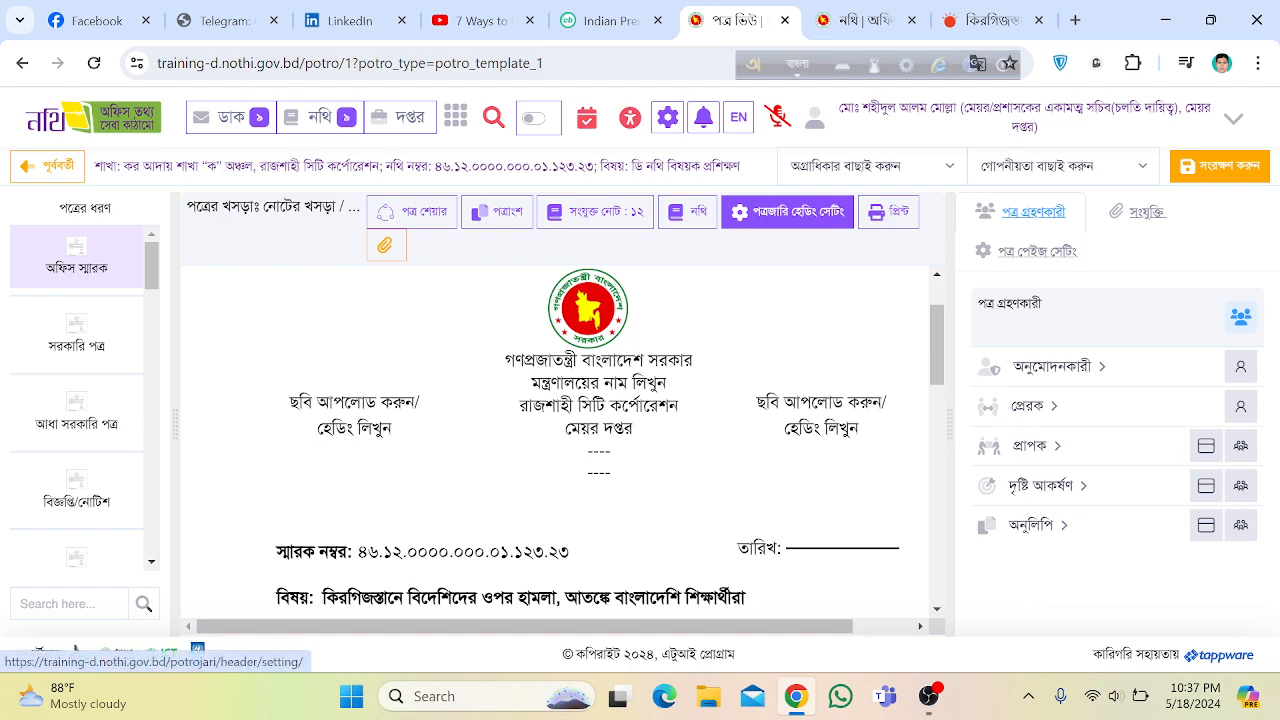
{"action": "scroll", "coordinate": [677, 342], "scroll_direction": "down", "scroll_amount": 4}
{"action": "scroll", "coordinate": [677, 342], "scroll_direction": "up", "scroll_amount": 4}
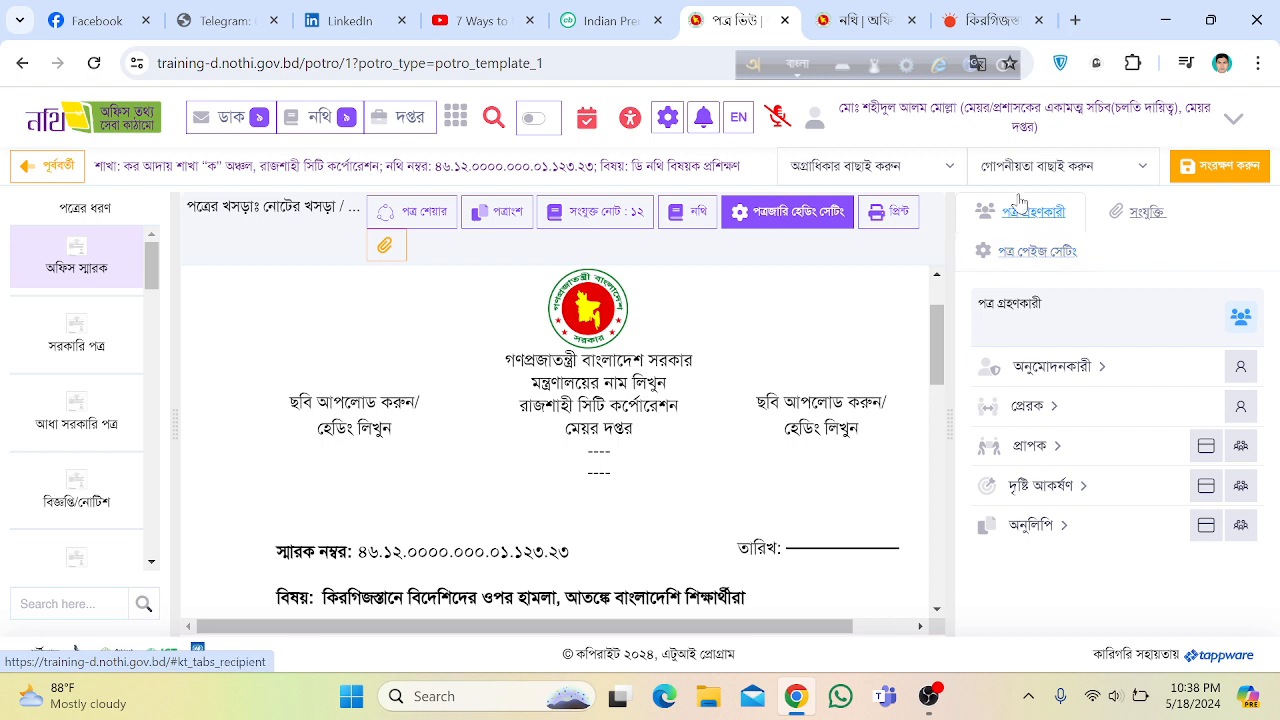
- View the draft's সংযুক্তি section and examine the size, orientation and margin options under পত্র পেইজ সেটিং
{"action": "left_click", "coordinate": [1146, 213]}
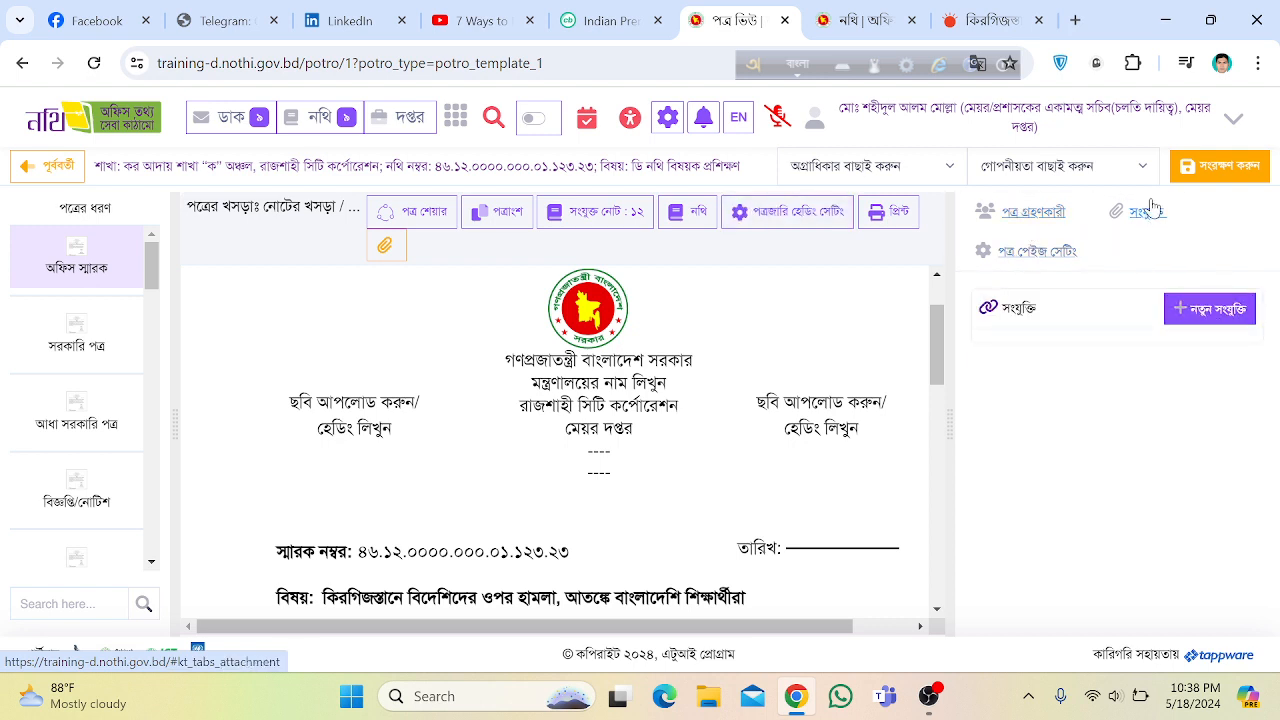
{"action": "left_click", "coordinate": [1052, 255]}
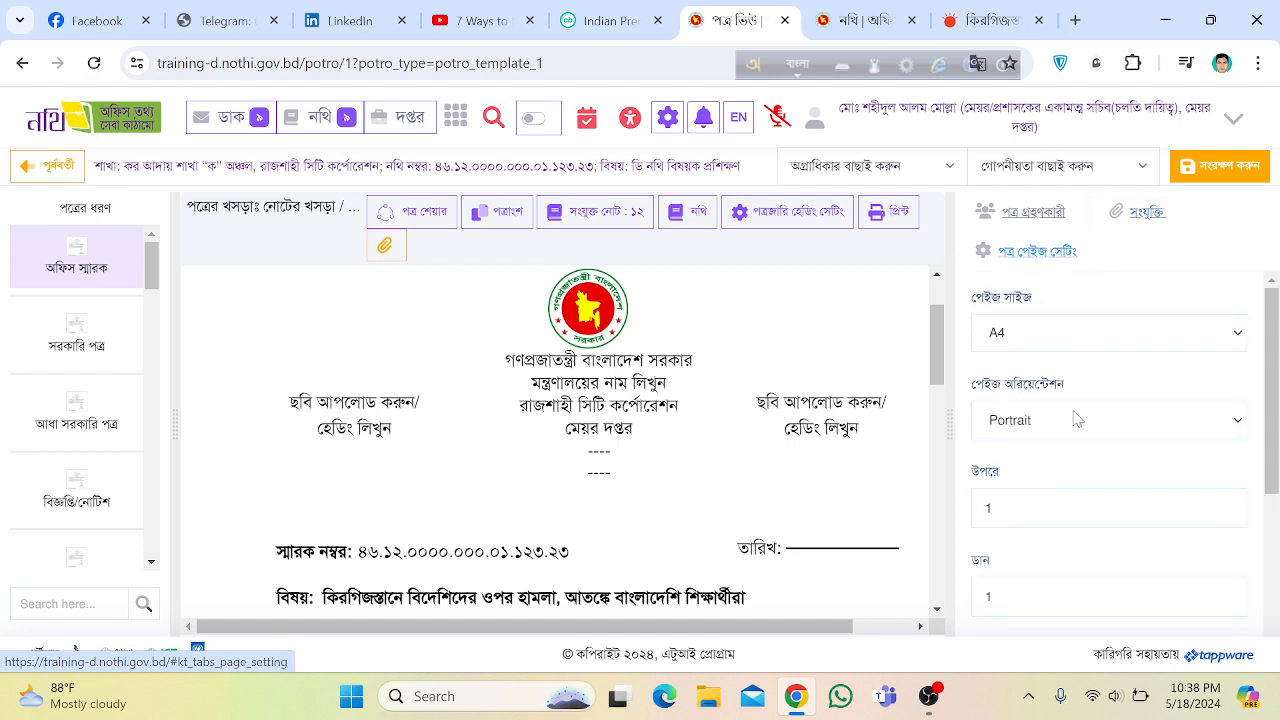
{"action": "scroll", "coordinate": [1076, 420], "scroll_direction": "down", "scroll_amount": 3}
{"action": "scroll", "coordinate": [1108, 450], "scroll_direction": "up", "scroll_amount": 3}
{"action": "scroll", "coordinate": [1078, 392], "scroll_direction": "down", "scroll_amount": 3}
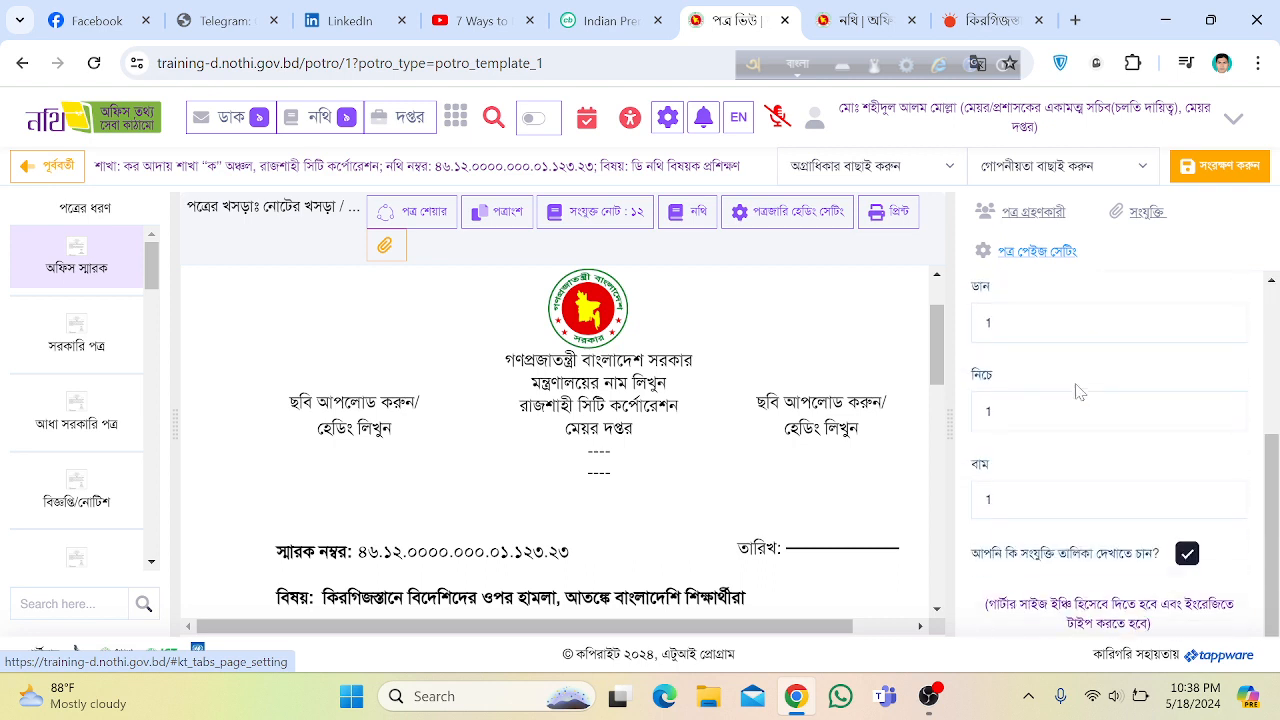
{"action": "scroll", "coordinate": [1076, 392], "scroll_direction": "up", "scroll_amount": 3}
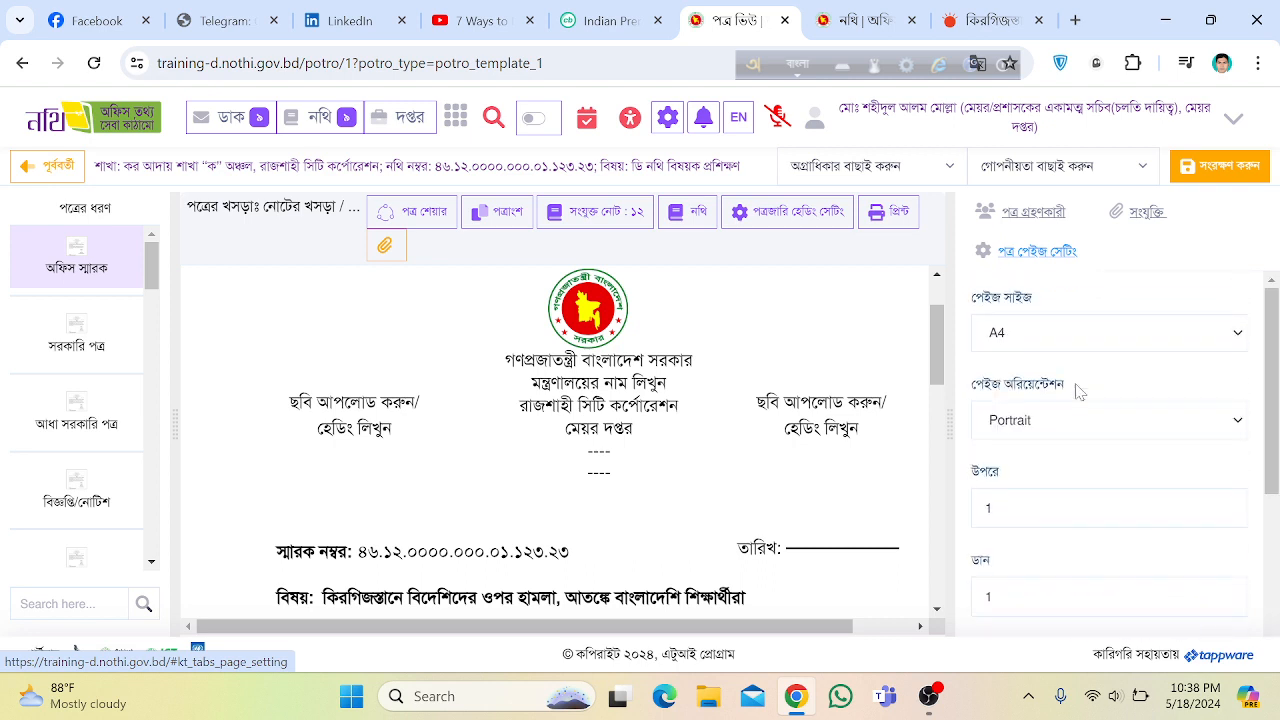
- Under পত্র গ্রহণকারী, set the অনুমোদনকারী to the মেয়র/প্রশাসকের একামত্ম সচিব (চলতি দায়িত্ব) of মেয়র দপ্তর and save the selection
{"action": "left_click", "coordinate": [1038, 213]}
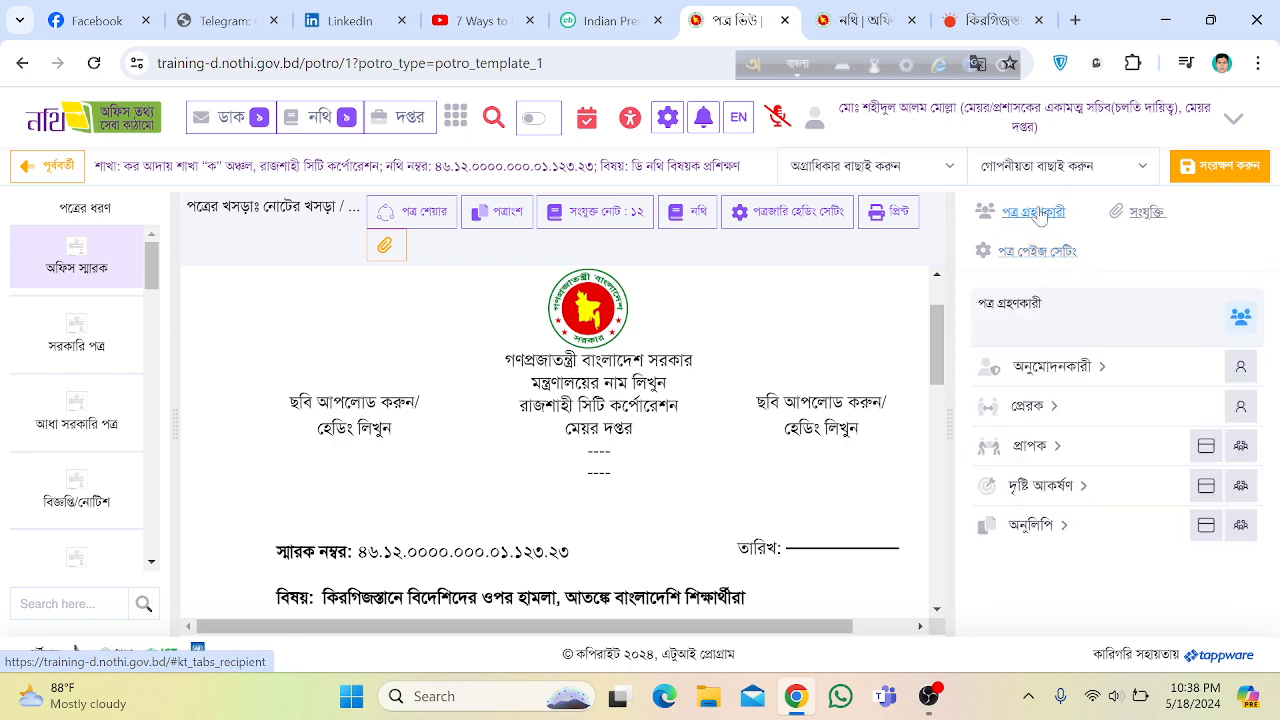
{"action": "left_click", "coordinate": [1052, 372]}
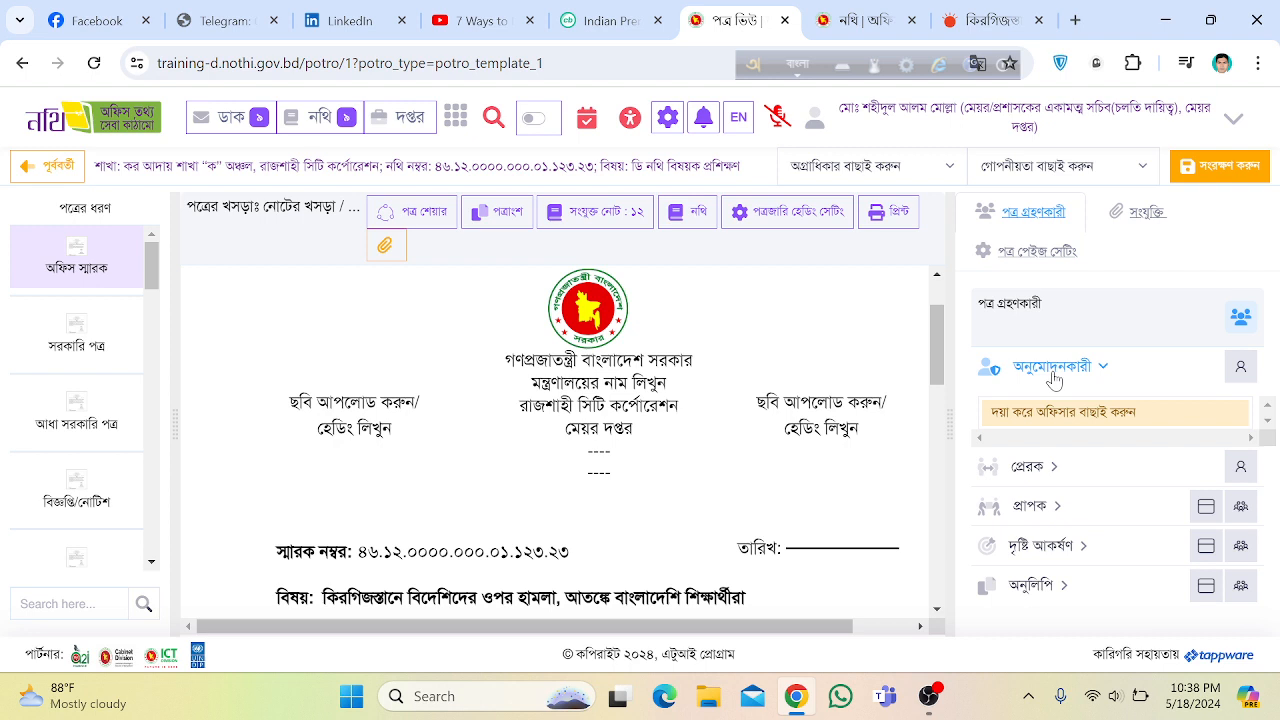
{"action": "left_click", "coordinate": [1240, 367]}
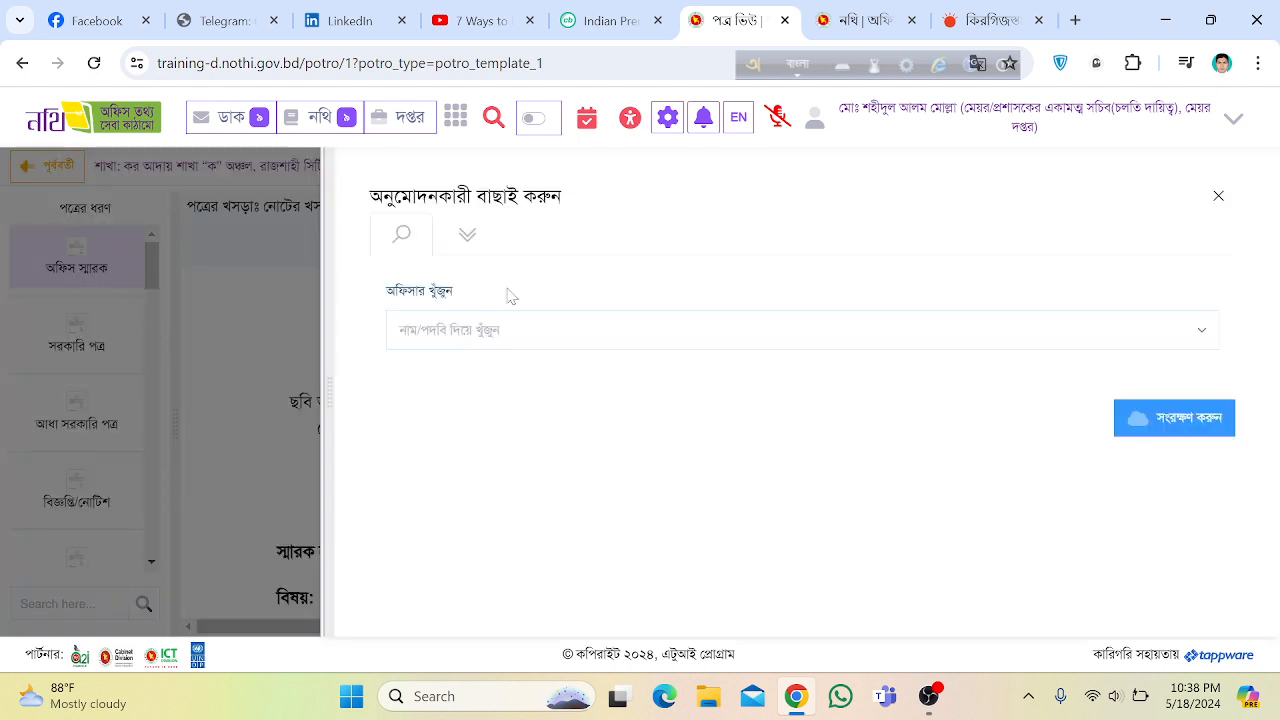
{"action": "left_click", "coordinate": [464, 340]}
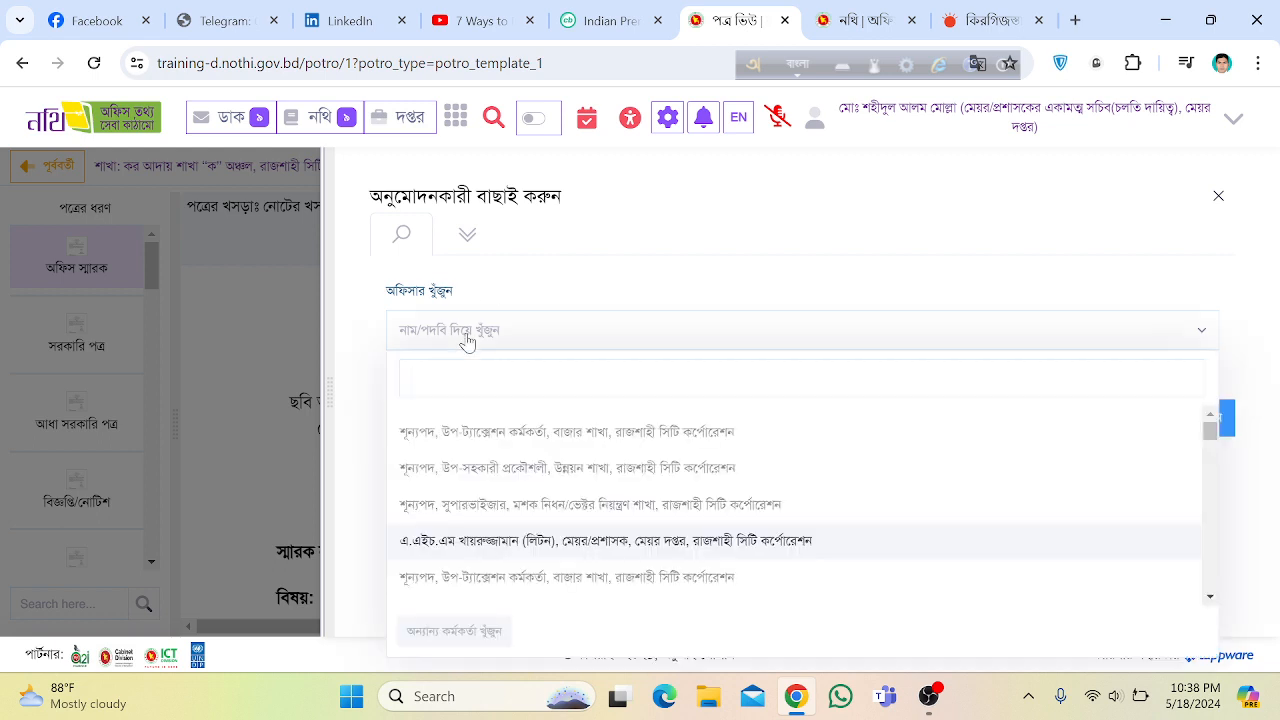
{"action": "scroll", "coordinate": [505, 437], "scroll_direction": "down", "scroll_amount": 3}
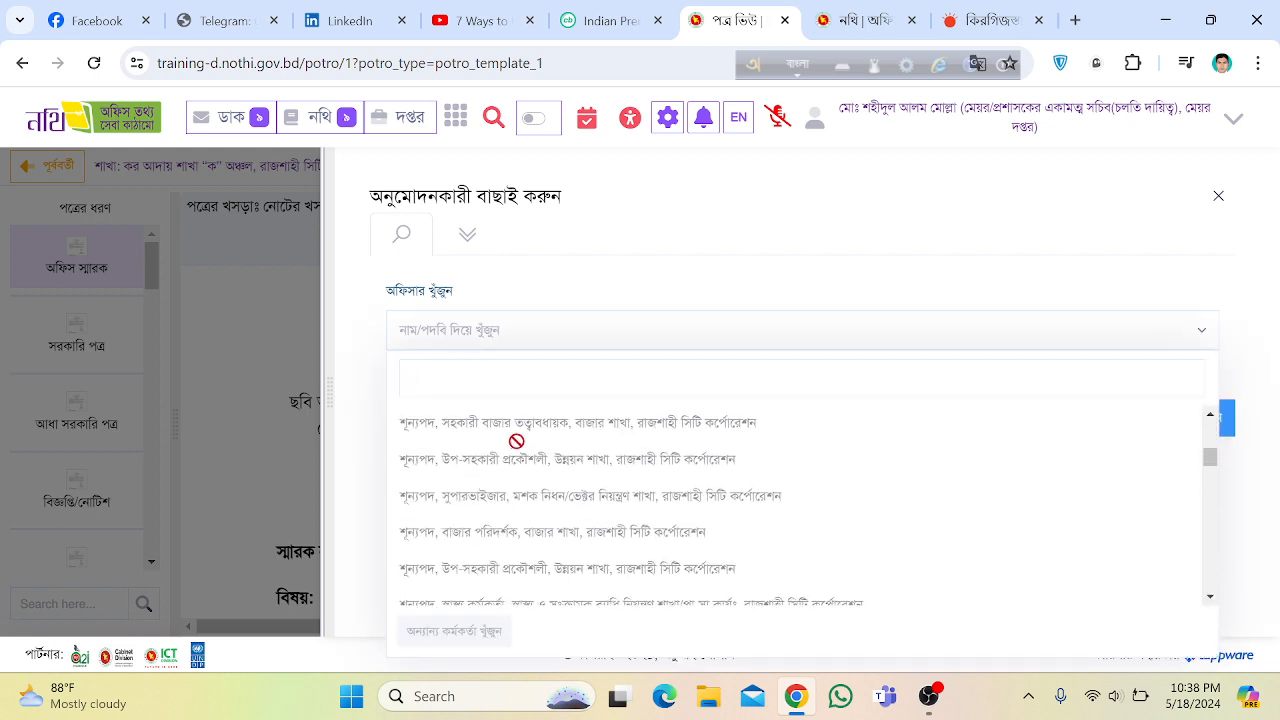
{"action": "scroll", "coordinate": [516, 441], "scroll_direction": "up", "scroll_amount": 1}
{"action": "left_click", "coordinate": [627, 490]}
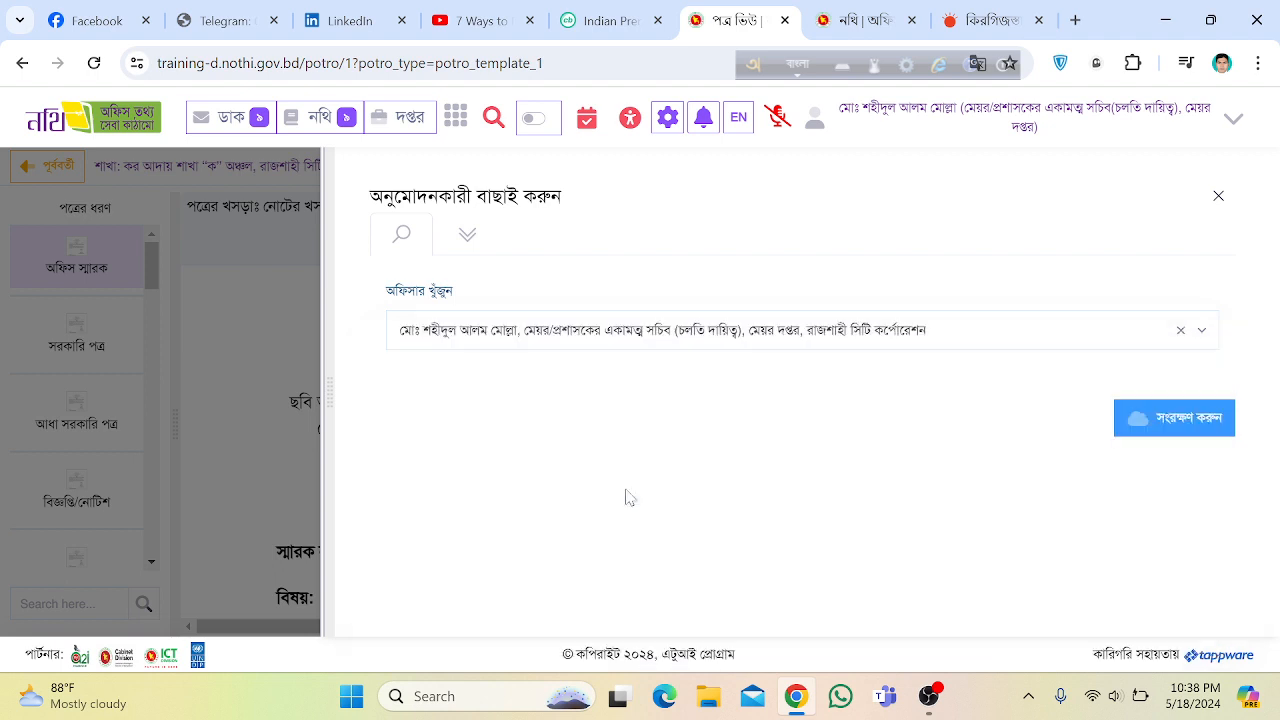
{"action": "left_click", "coordinate": [1180, 420]}
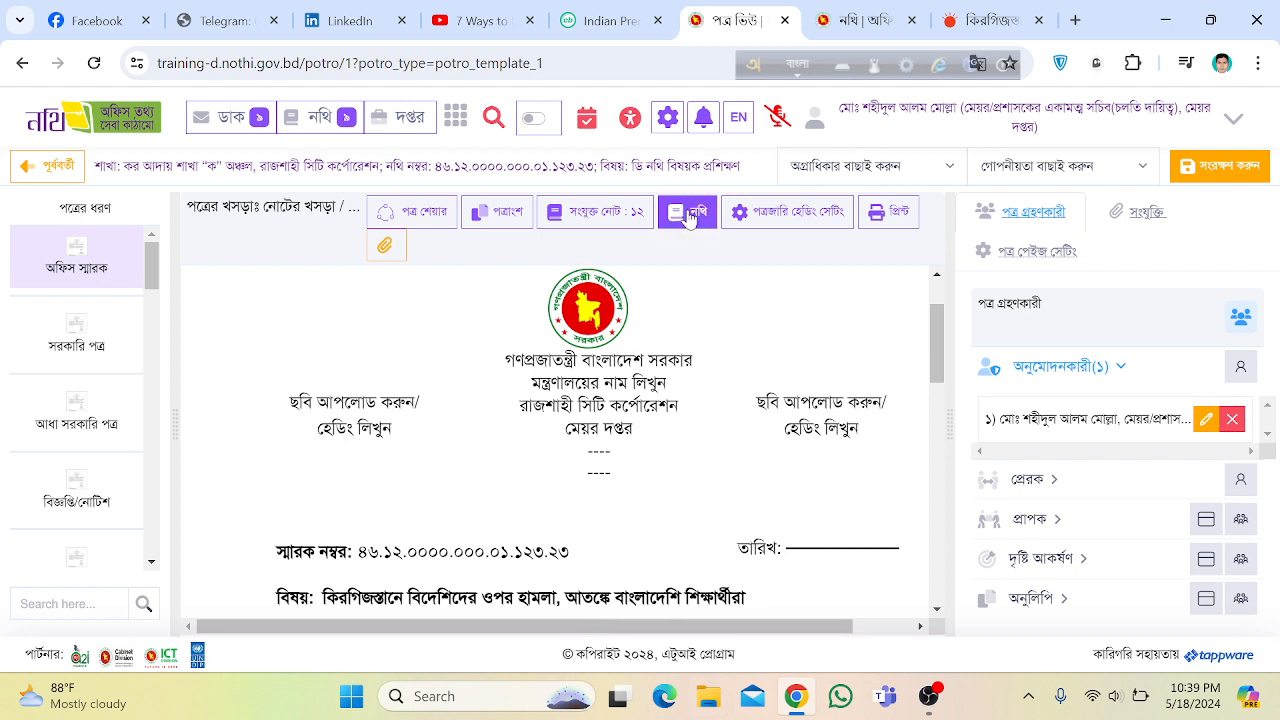
- Set the প্রেরক to the মেয়র/প্রশাসকের একামত্ম সচিব (চলতি দায়িত্ব) of মেয়র দপ্তর and save the selection
{"action": "left_click", "coordinate": [1047, 481]}
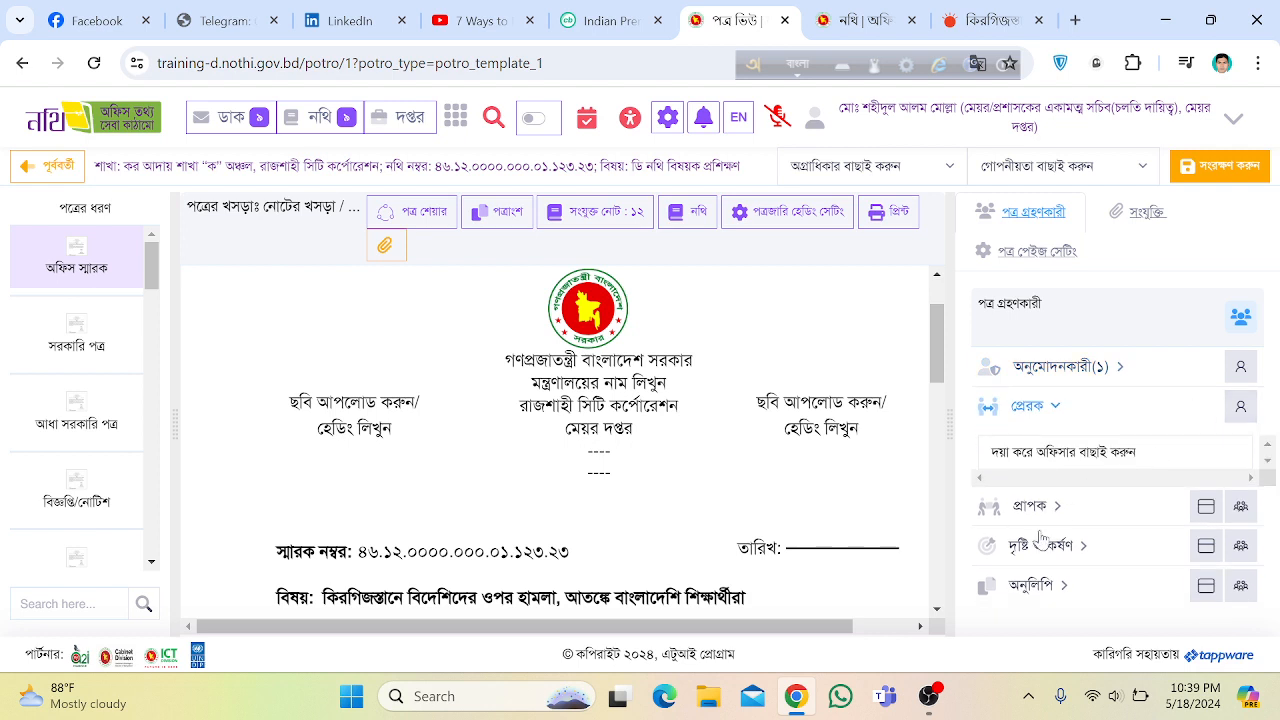
{"action": "left_click", "coordinate": [1240, 406]}
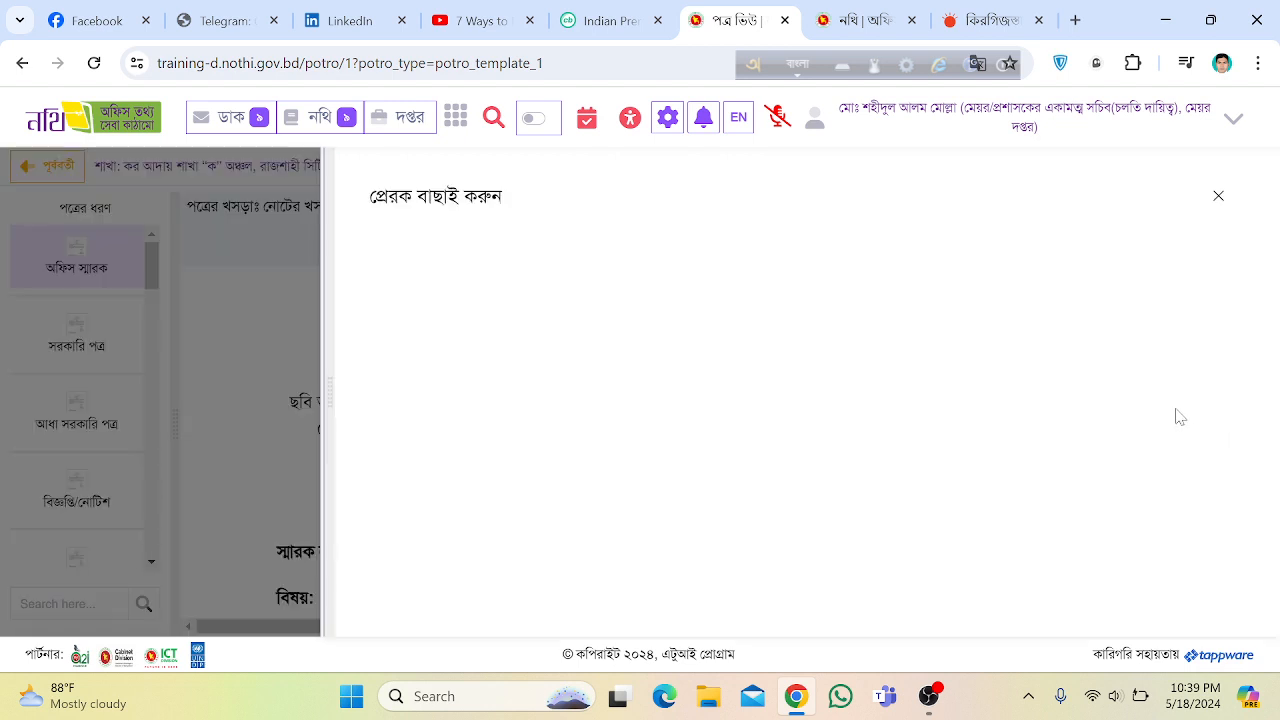
{"action": "left_click", "coordinate": [547, 340]}
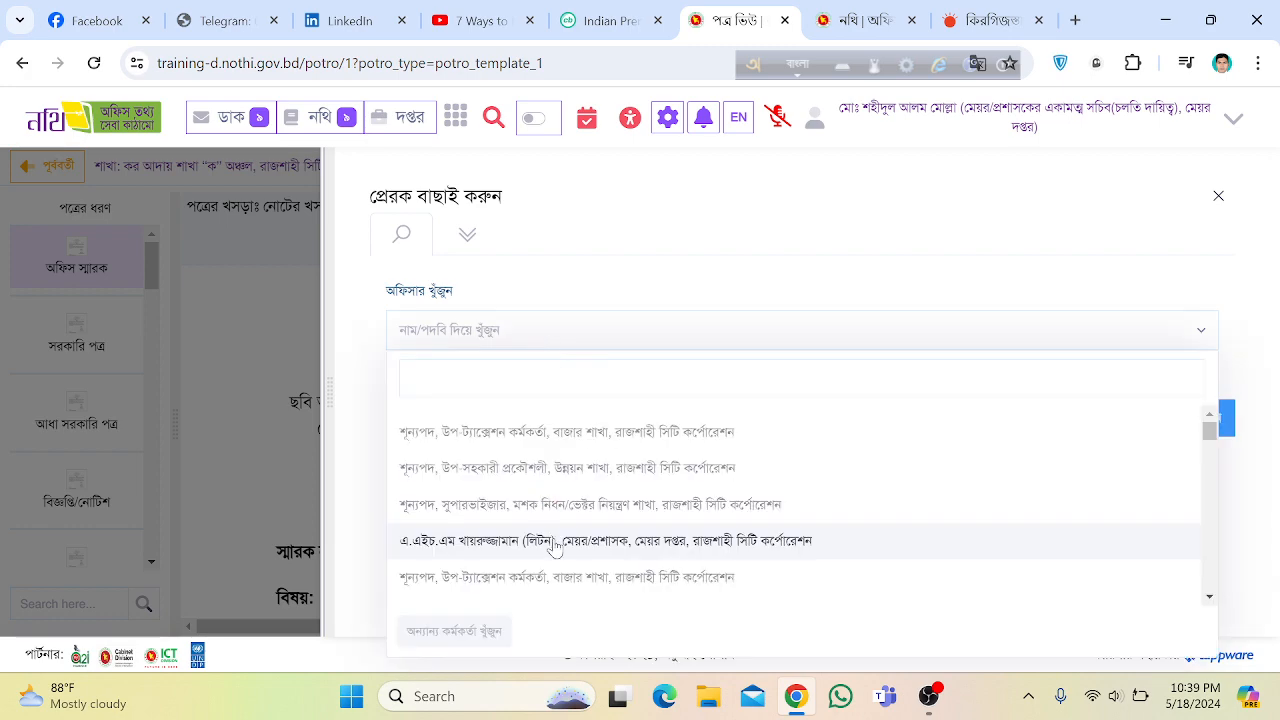
{"action": "scroll", "coordinate": [578, 499], "scroll_direction": "down", "scroll_amount": 3}
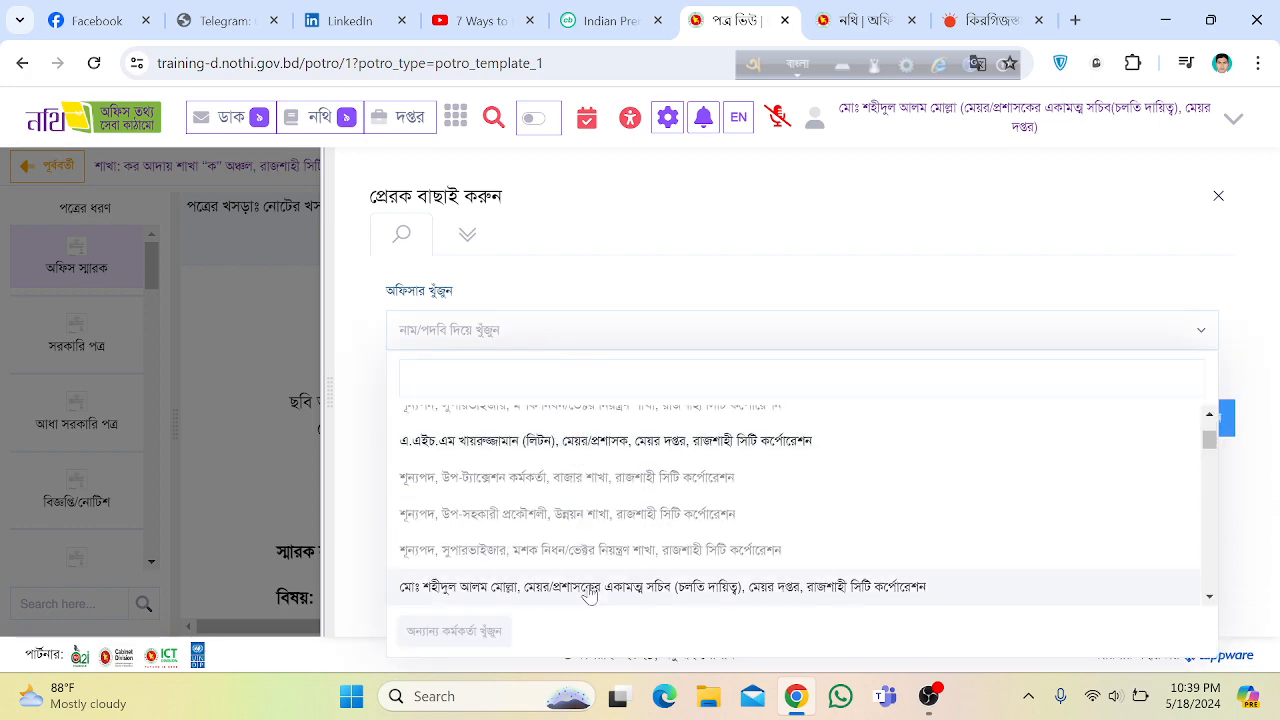
{"action": "left_click", "coordinate": [589, 594]}
{"action": "left_click", "coordinate": [1140, 418]}
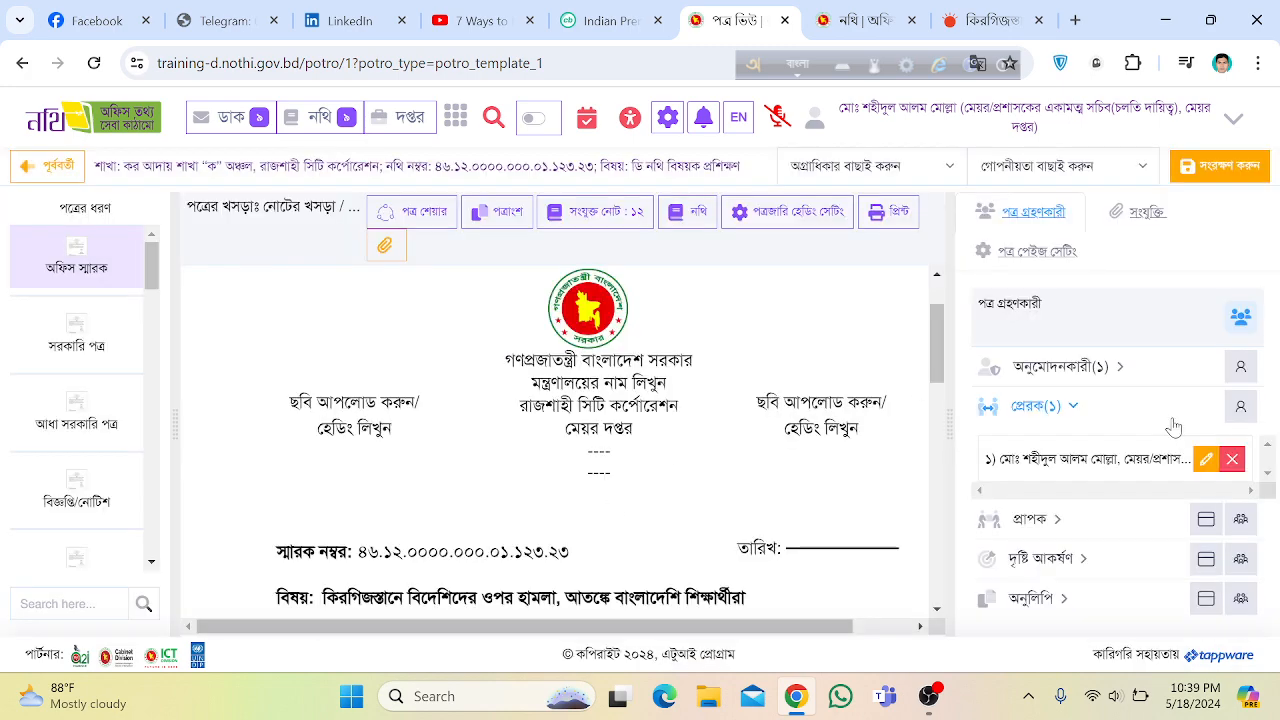
- Expand the প্রাপক section, view it in full screen and restore its normal size
{"action": "left_click", "coordinate": [1042, 522]}
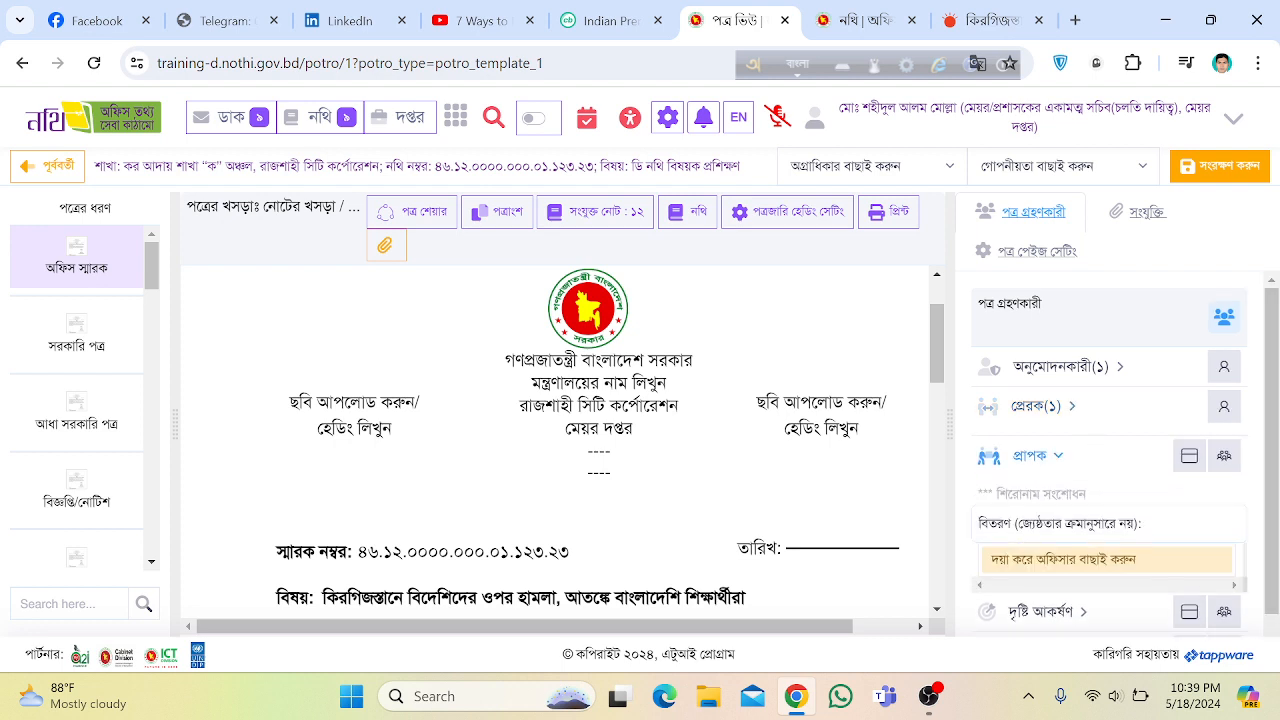
{"action": "left_click", "coordinate": [1190, 450]}
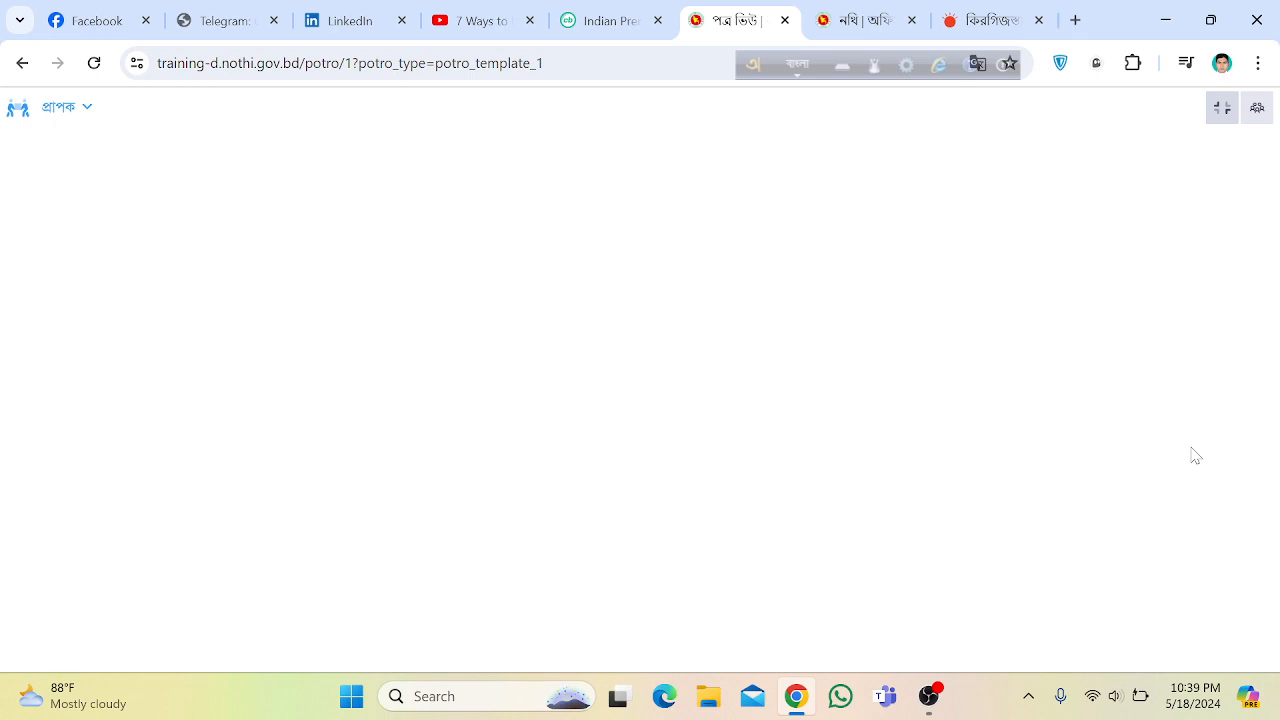
{"action": "left_click", "coordinate": [1221, 110]}
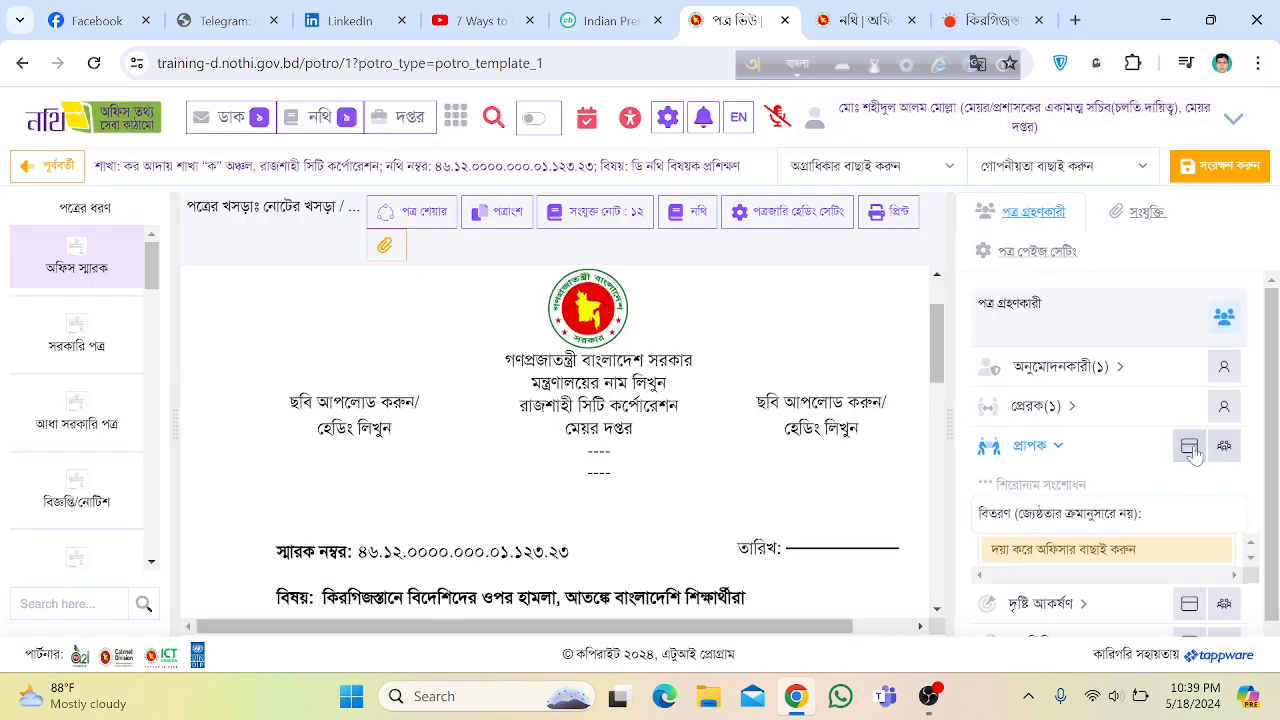
- Add the ব্যক্তিগত সহকারী/সাঁট লিপিকার of প্রধান নির্বাহী কর্মকর্তার দপ্তর as the প্রাপক and complete the officer selection
{"action": "left_click", "coordinate": [1226, 447]}
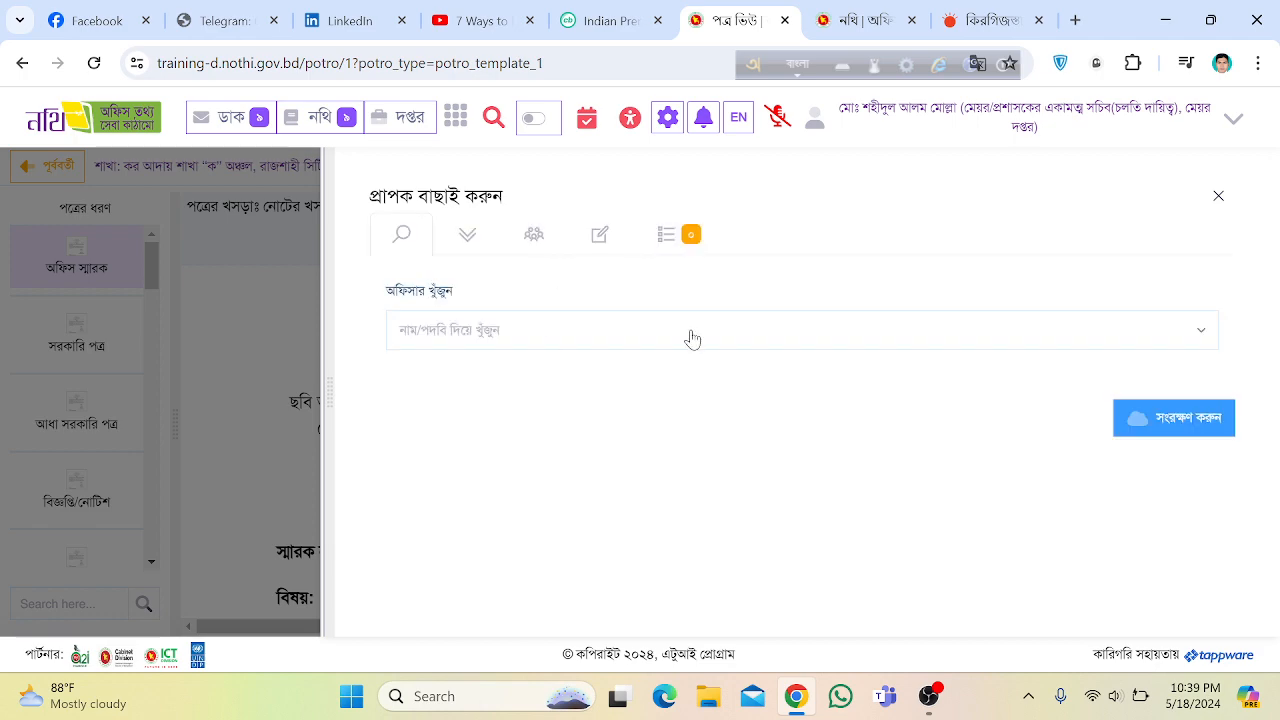
{"action": "left_click", "coordinate": [605, 334]}
{"action": "scroll", "coordinate": [552, 504], "scroll_direction": "down", "scroll_amount": 1}
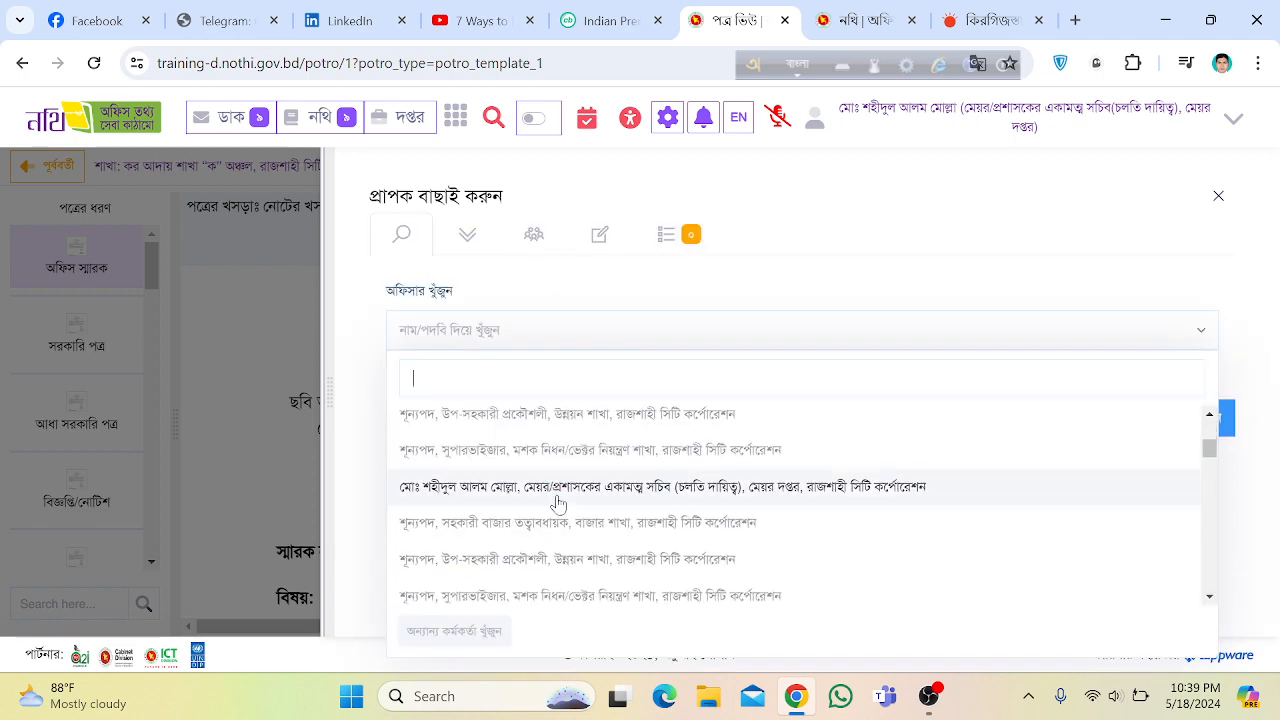
{"action": "scroll", "coordinate": [558, 503], "scroll_direction": "up", "scroll_amount": 3}
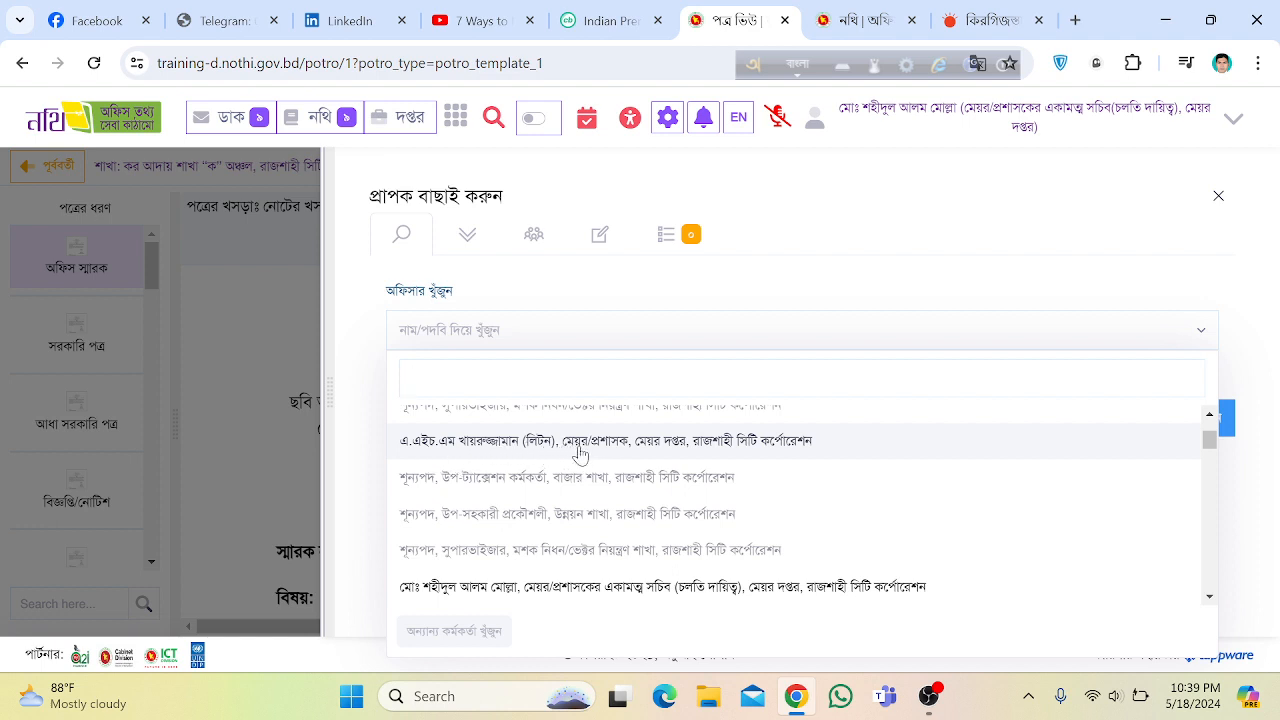
{"action": "scroll", "coordinate": [580, 453], "scroll_direction": "down", "scroll_amount": 5}
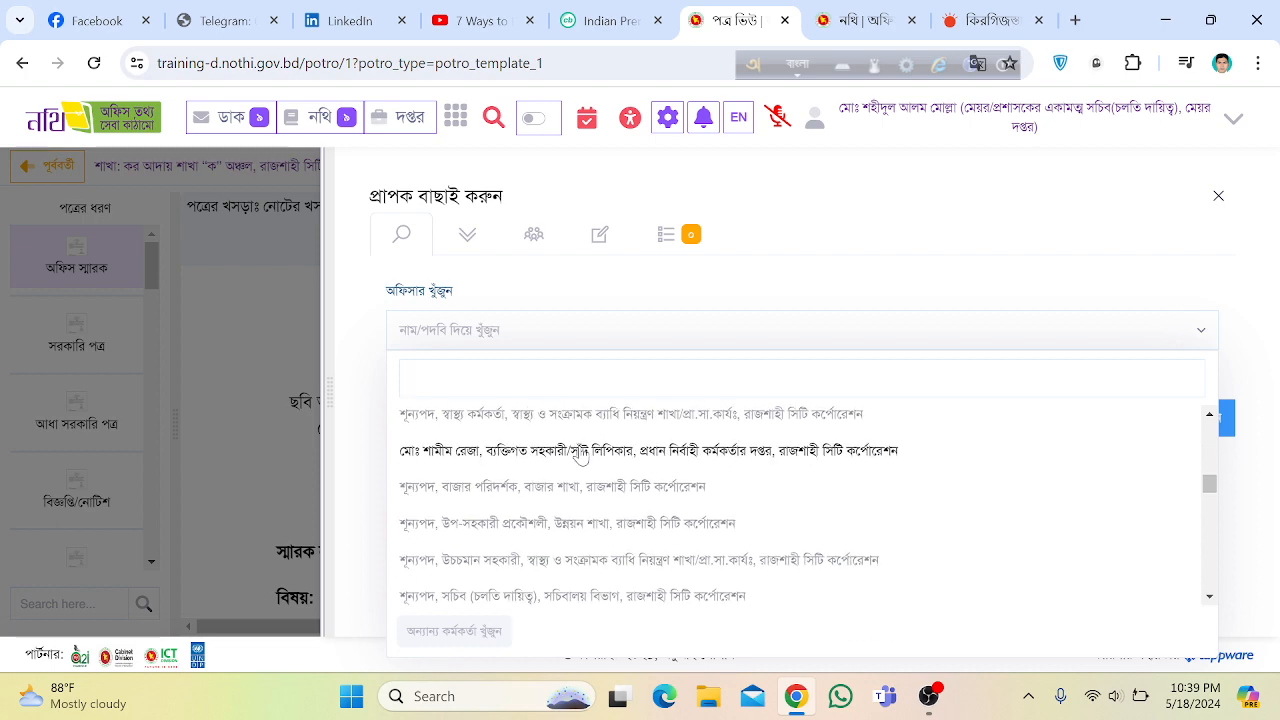
{"action": "scroll", "coordinate": [579, 445], "scroll_direction": "up", "scroll_amount": 2}
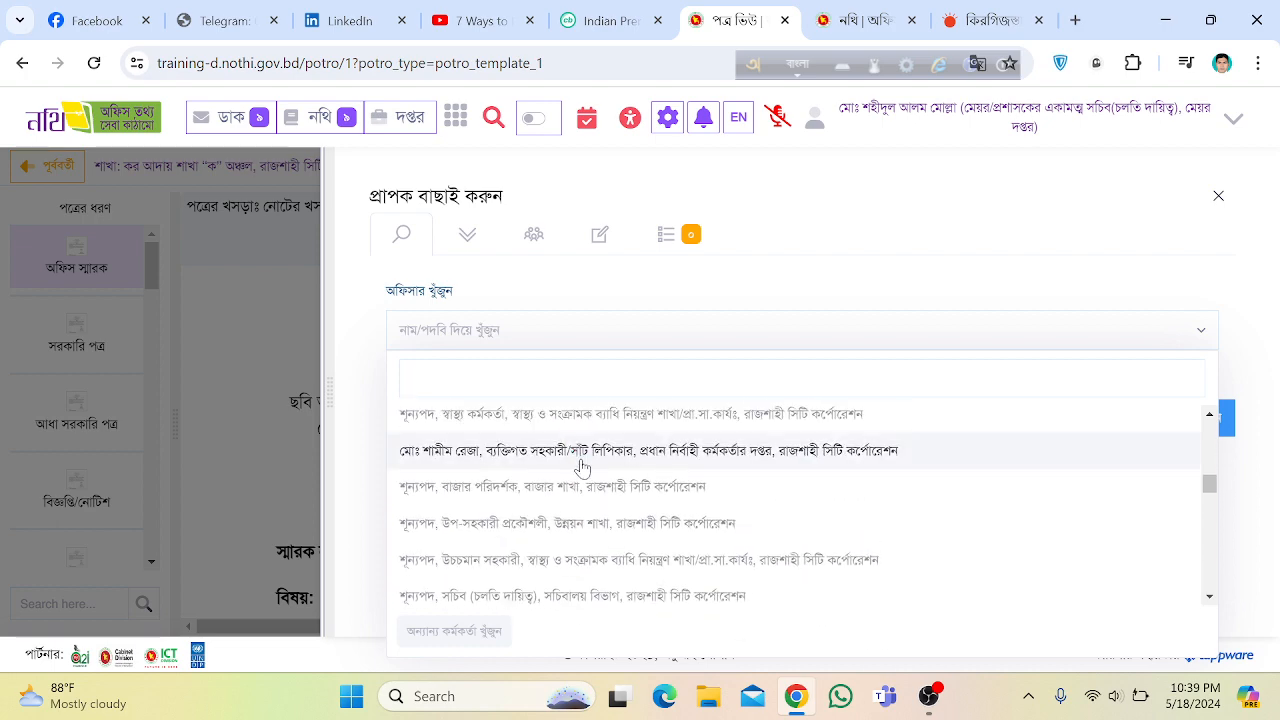
{"action": "left_click", "coordinate": [582, 451]}
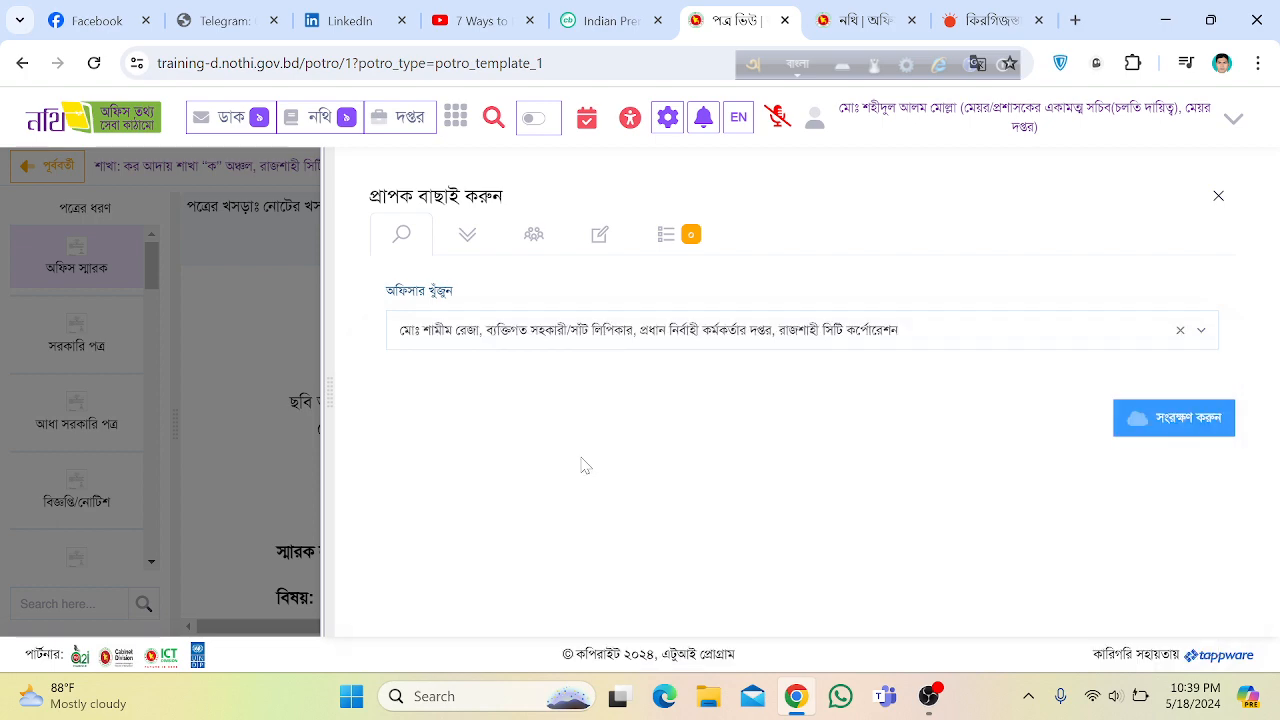
{"action": "left_click", "coordinate": [1122, 416]}
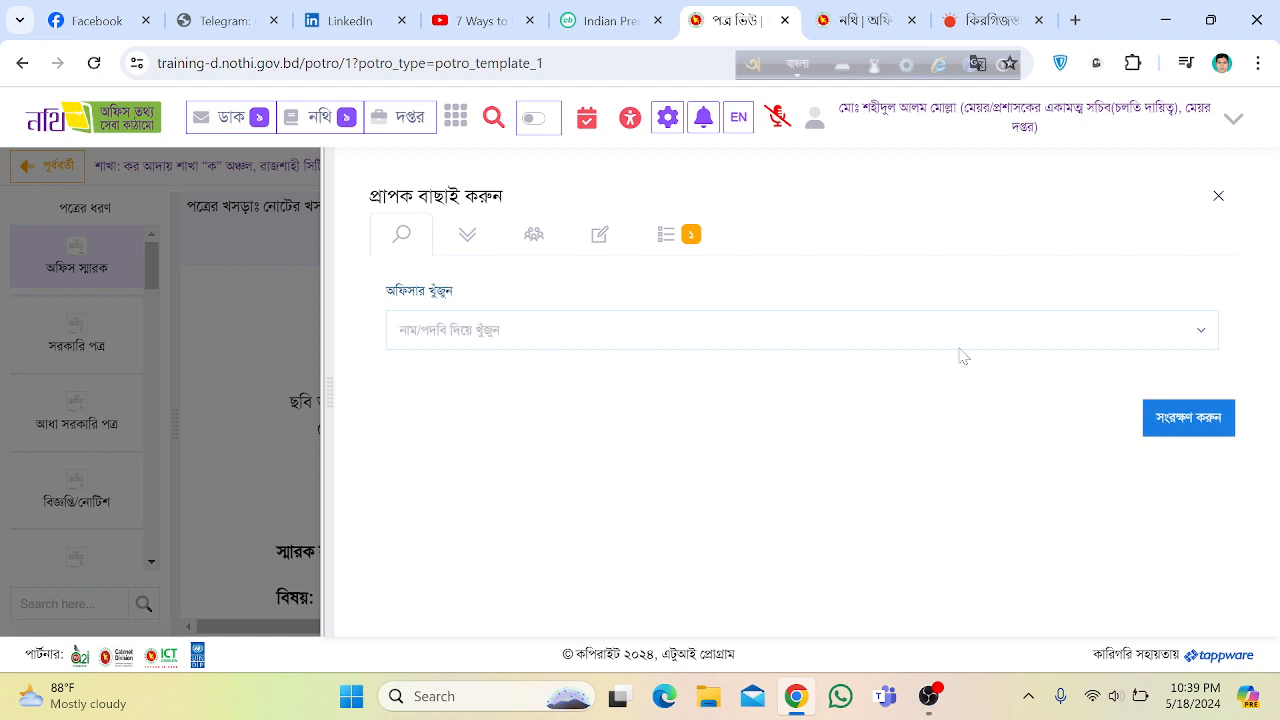
{"action": "left_click", "coordinate": [691, 242]}
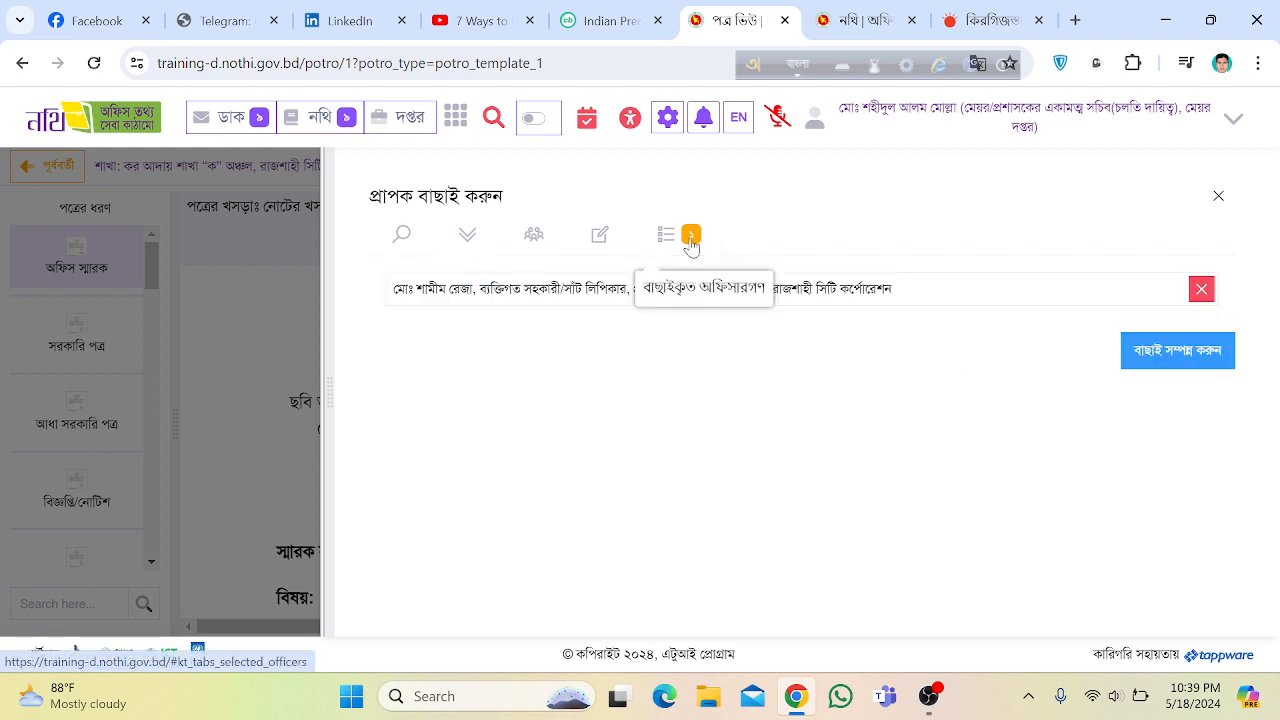
{"action": "left_click", "coordinate": [1165, 352]}
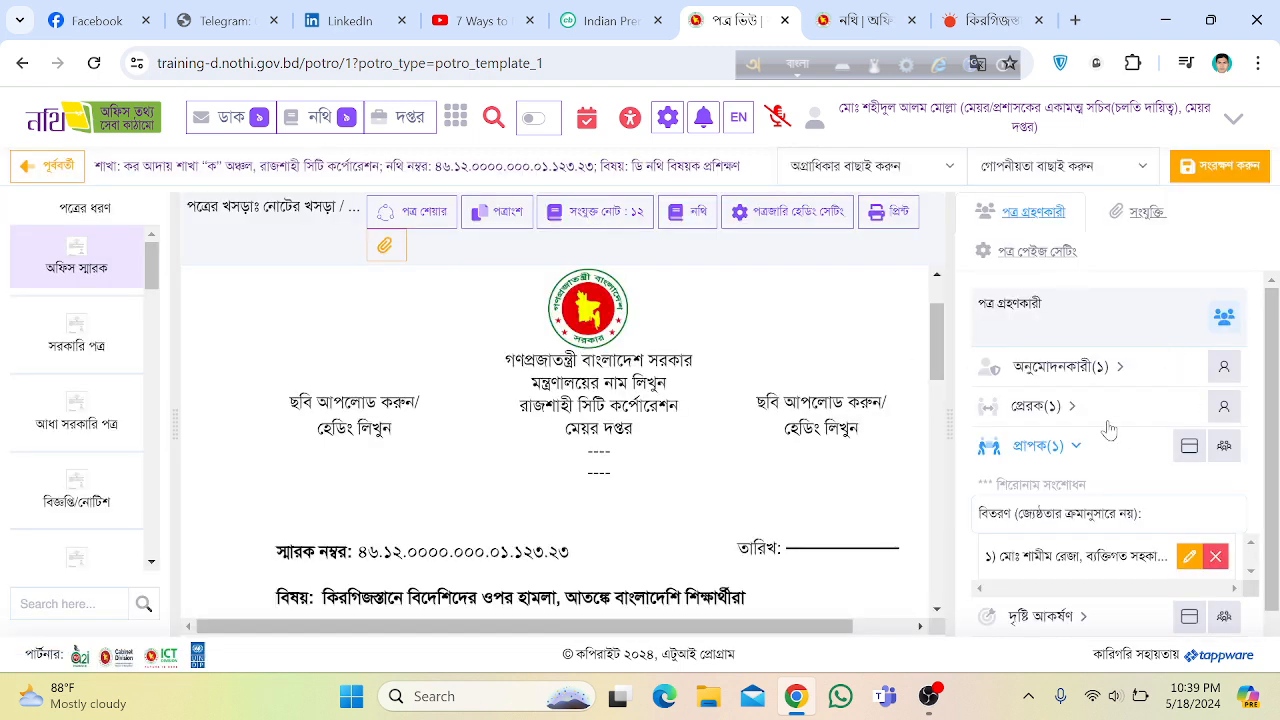
- Open the officer selection for দৃষ্টি আকর্ষণ and display its list of officers searchable by name or designation
{"action": "scroll", "coordinate": [1108, 430], "scroll_direction": "down", "scroll_amount": 1}
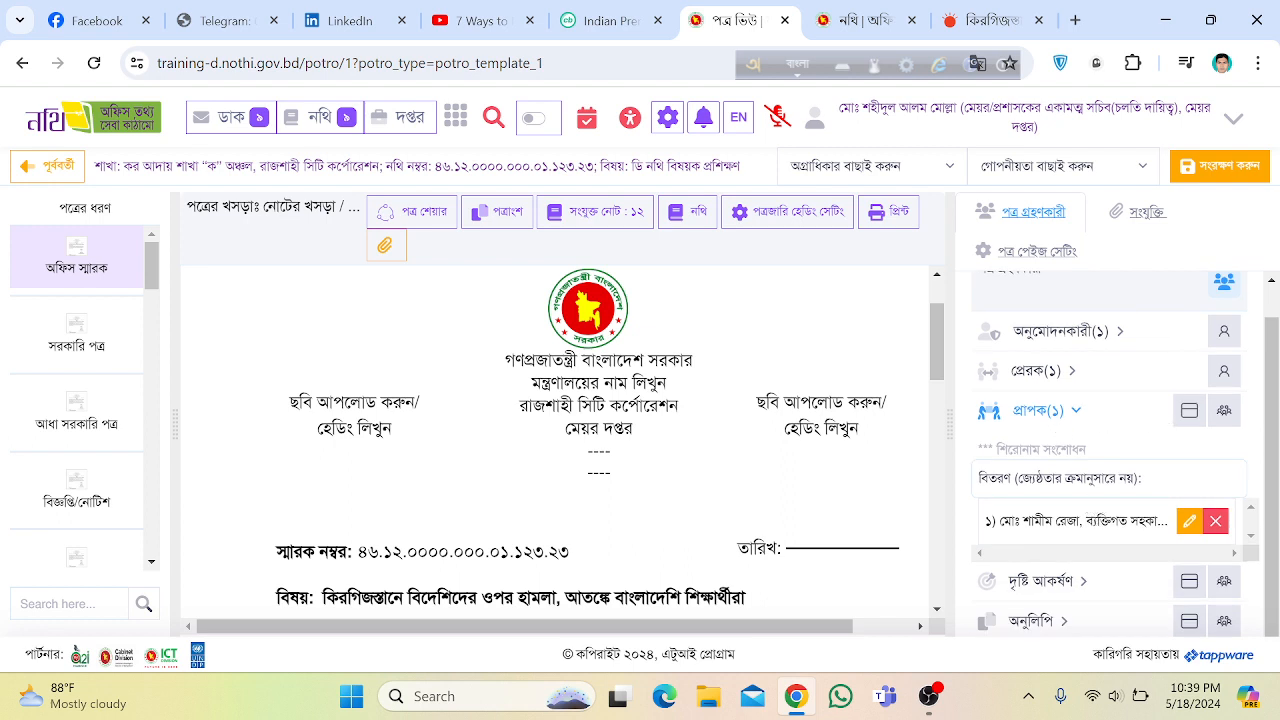
{"action": "left_click", "coordinate": [1222, 582]}
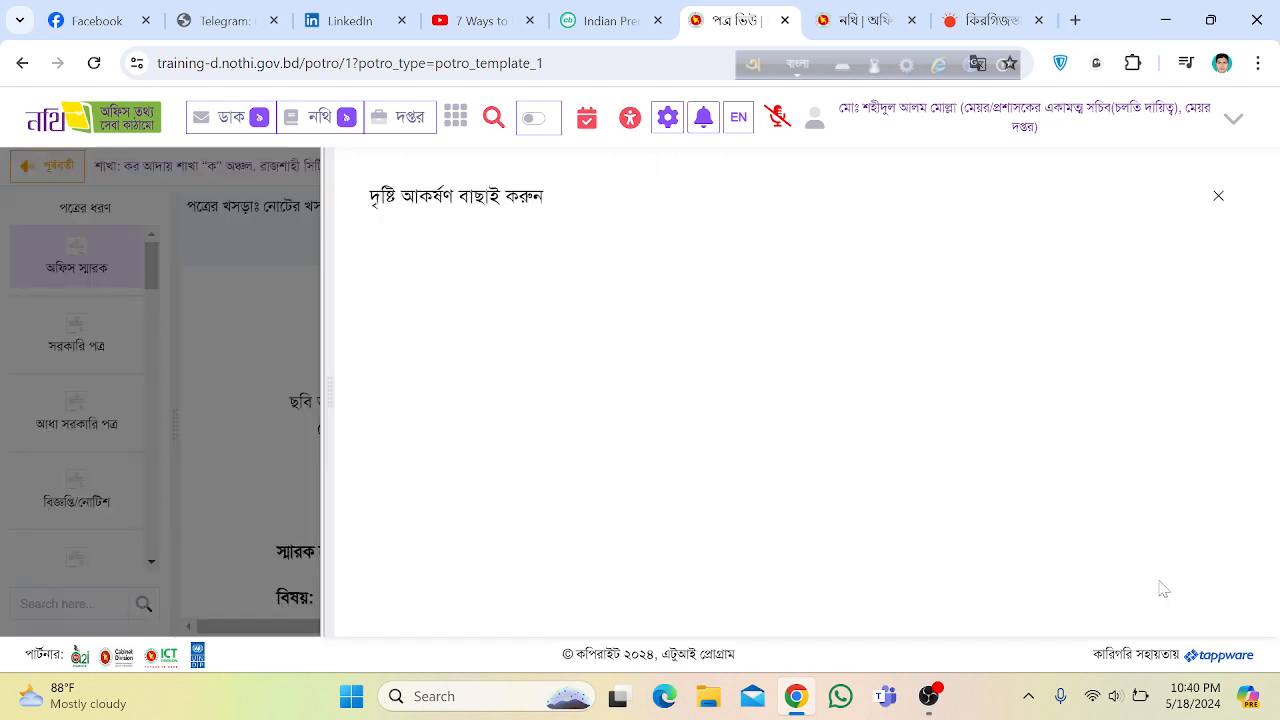
{"action": "left_click", "coordinate": [576, 336]}
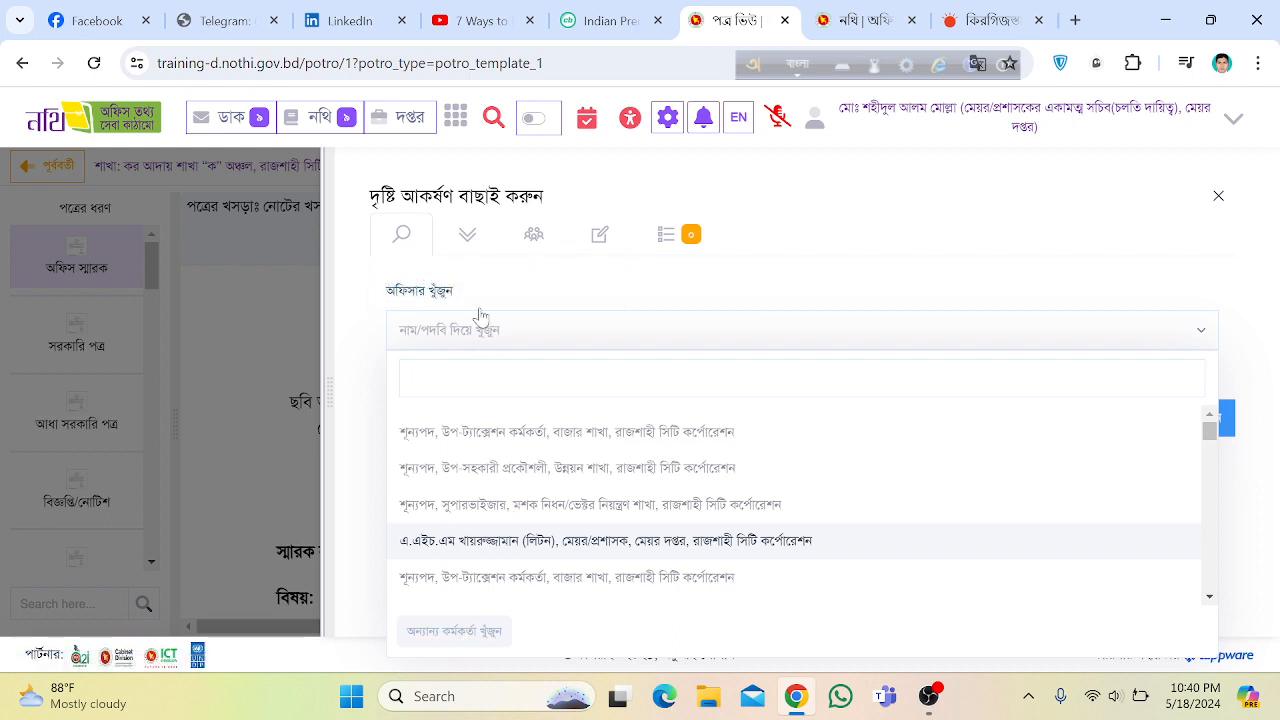
- Look for officers through the office organogram with layer অধিদপ্তর and office বাংলাদেশ হাওর ও জলাভূমি উন্নয়ন অধিদপ্তর
{"action": "left_click", "coordinate": [467, 236]}
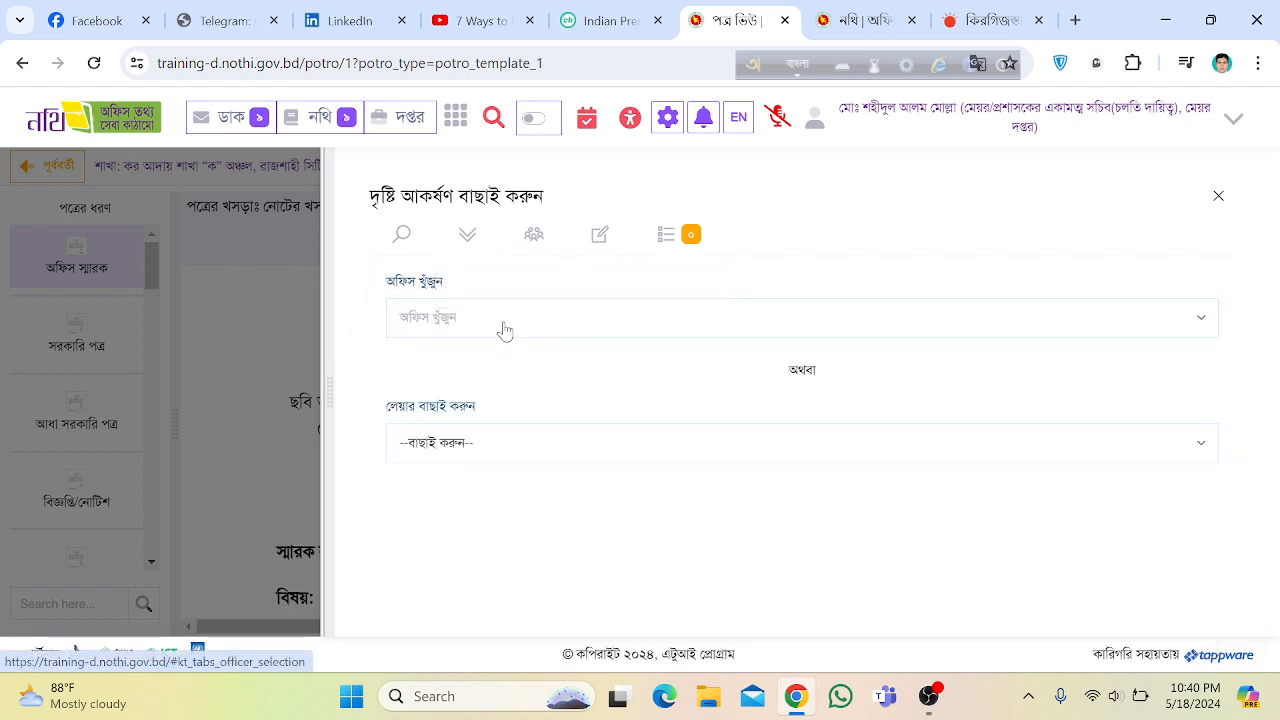
{"action": "left_click", "coordinate": [497, 446]}
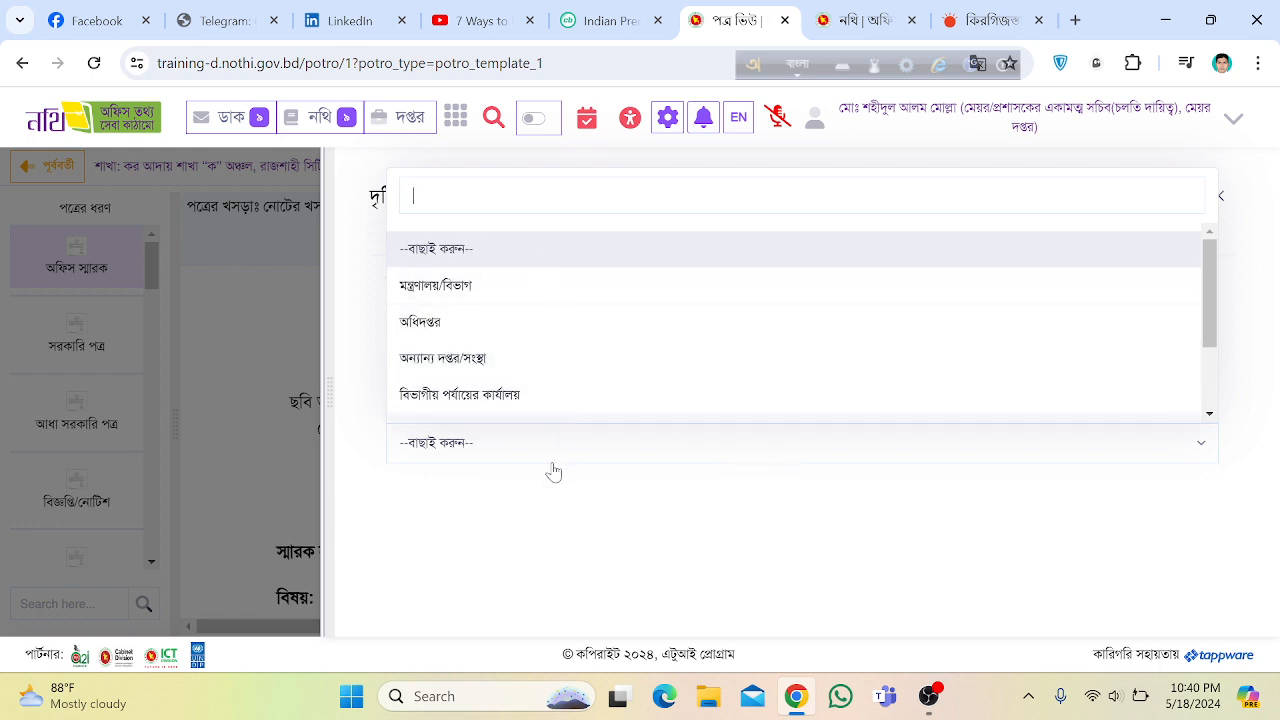
{"action": "left_click", "coordinate": [538, 520]}
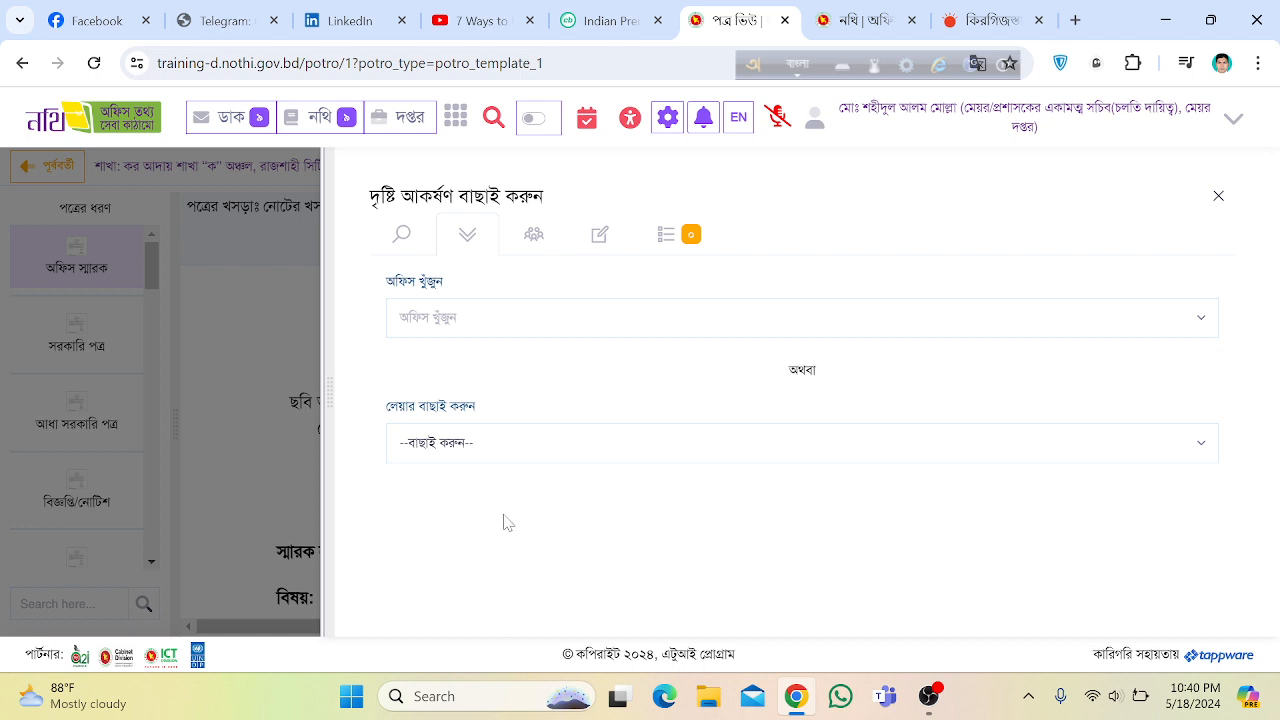
{"action": "left_click", "coordinate": [500, 449]}
{"action": "left_click", "coordinate": [440, 327]}
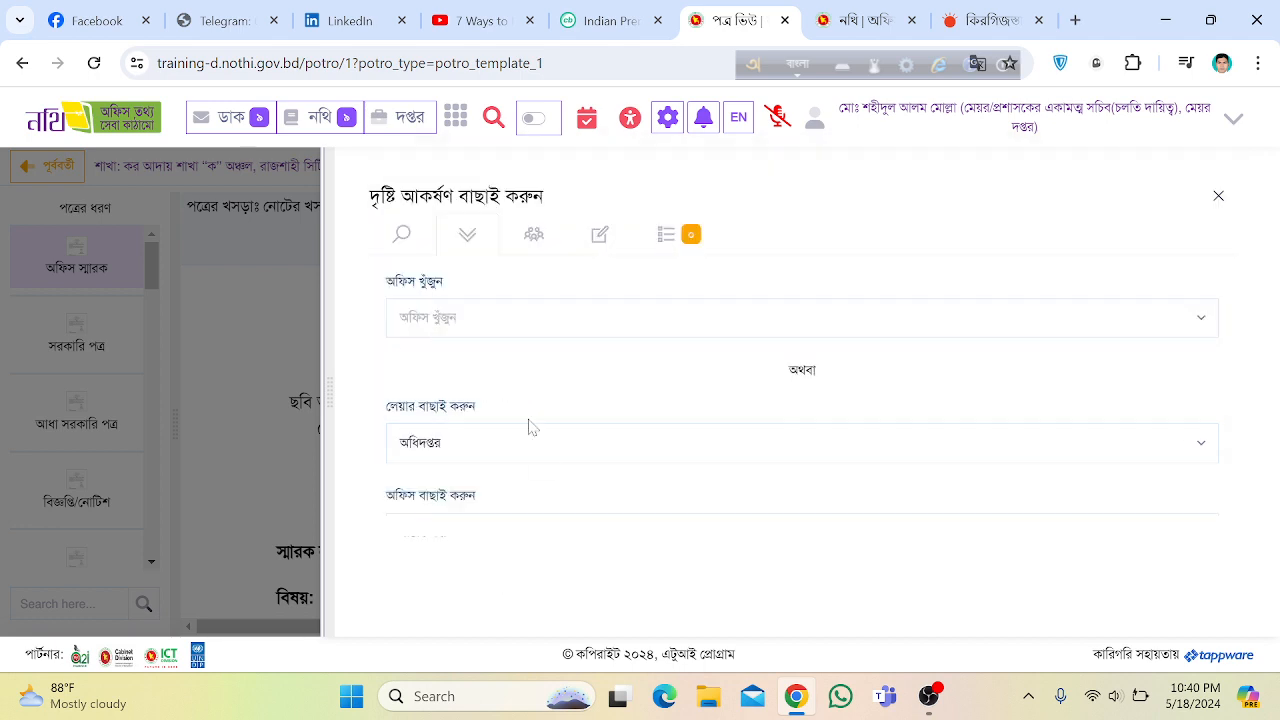
{"action": "scroll", "coordinate": [528, 428], "scroll_direction": "down", "scroll_amount": 1}
{"action": "left_click", "coordinate": [497, 437]}
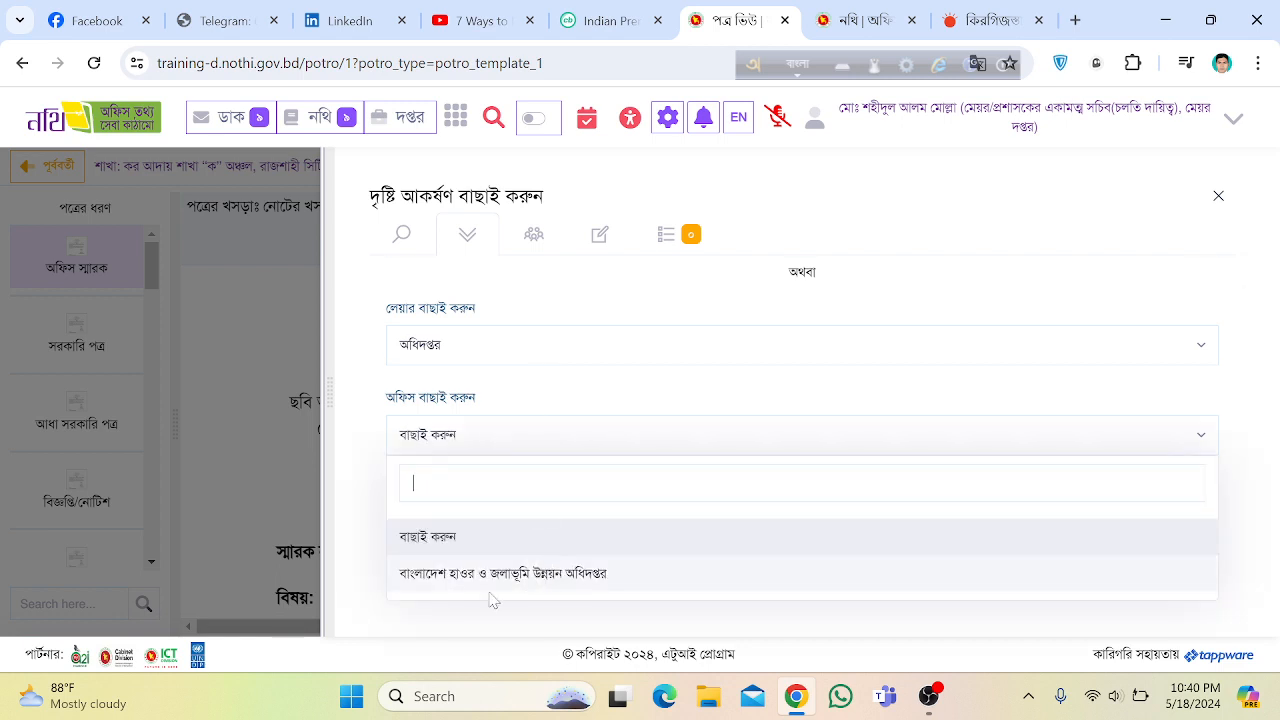
{"action": "left_click", "coordinate": [568, 584]}
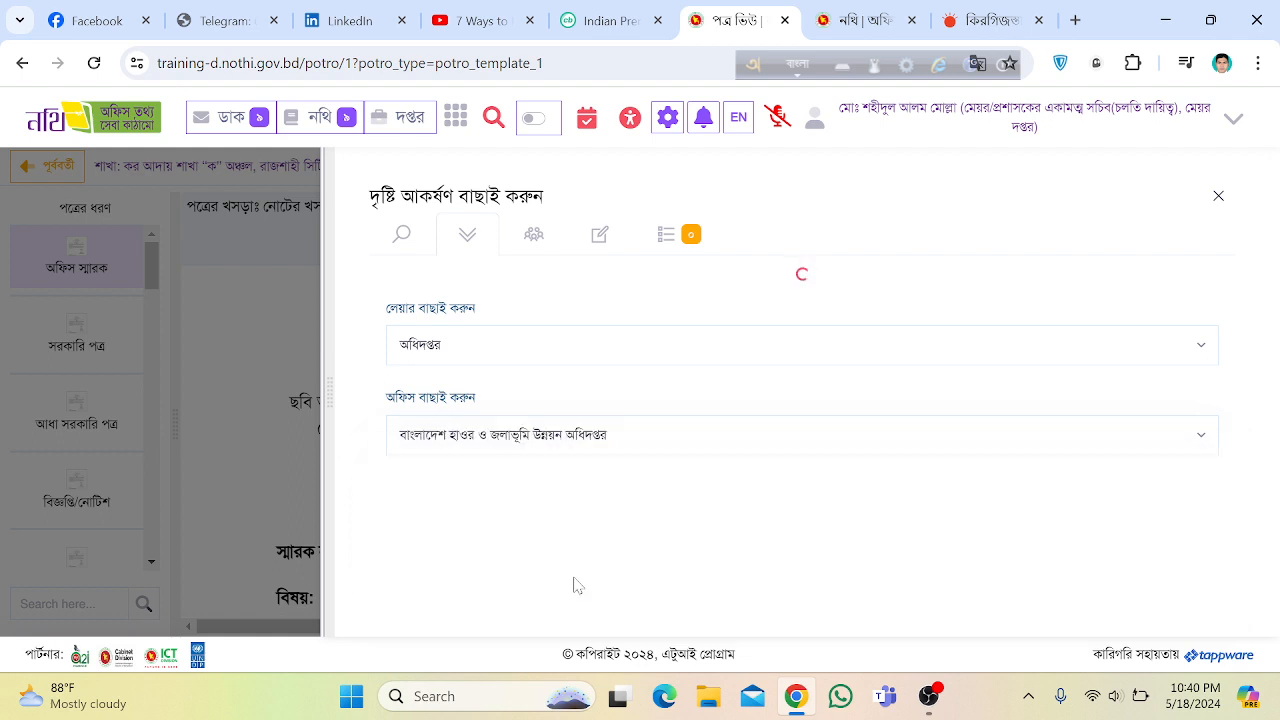
{"action": "scroll", "coordinate": [565, 500], "scroll_direction": "down", "scroll_amount": 2}
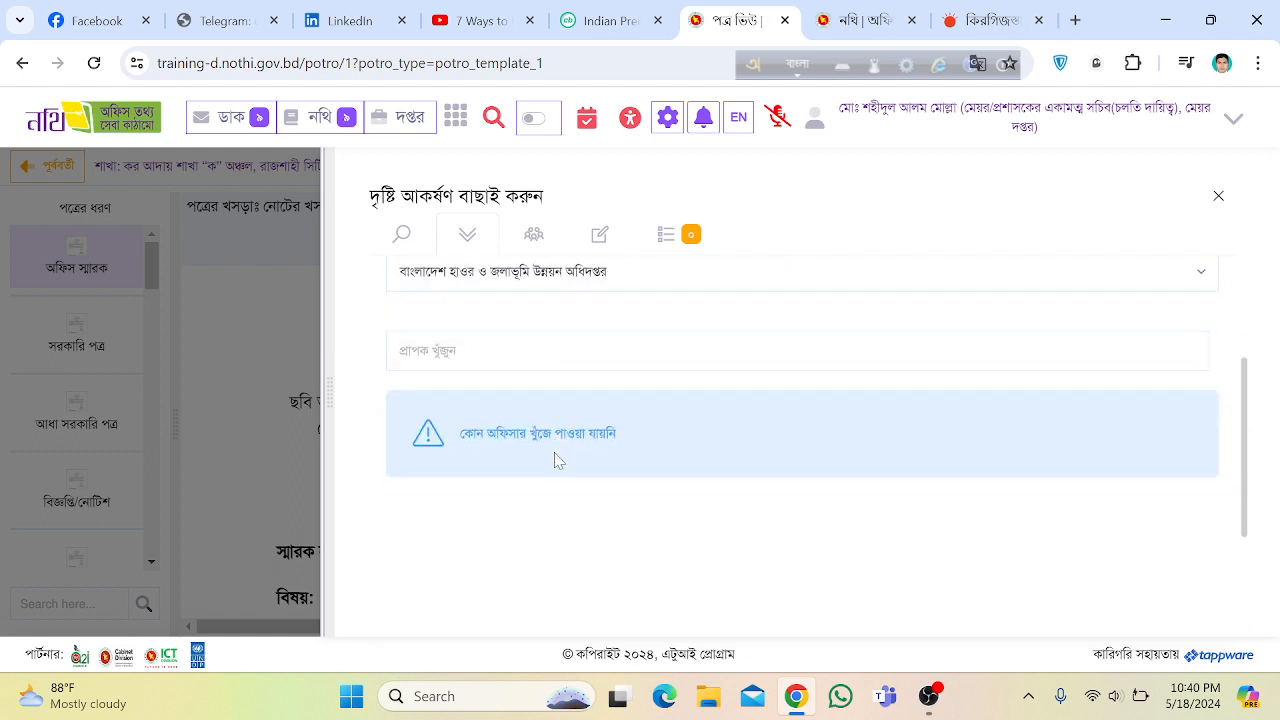
{"action": "scroll", "coordinate": [571, 517], "scroll_direction": "up", "scroll_amount": 3}
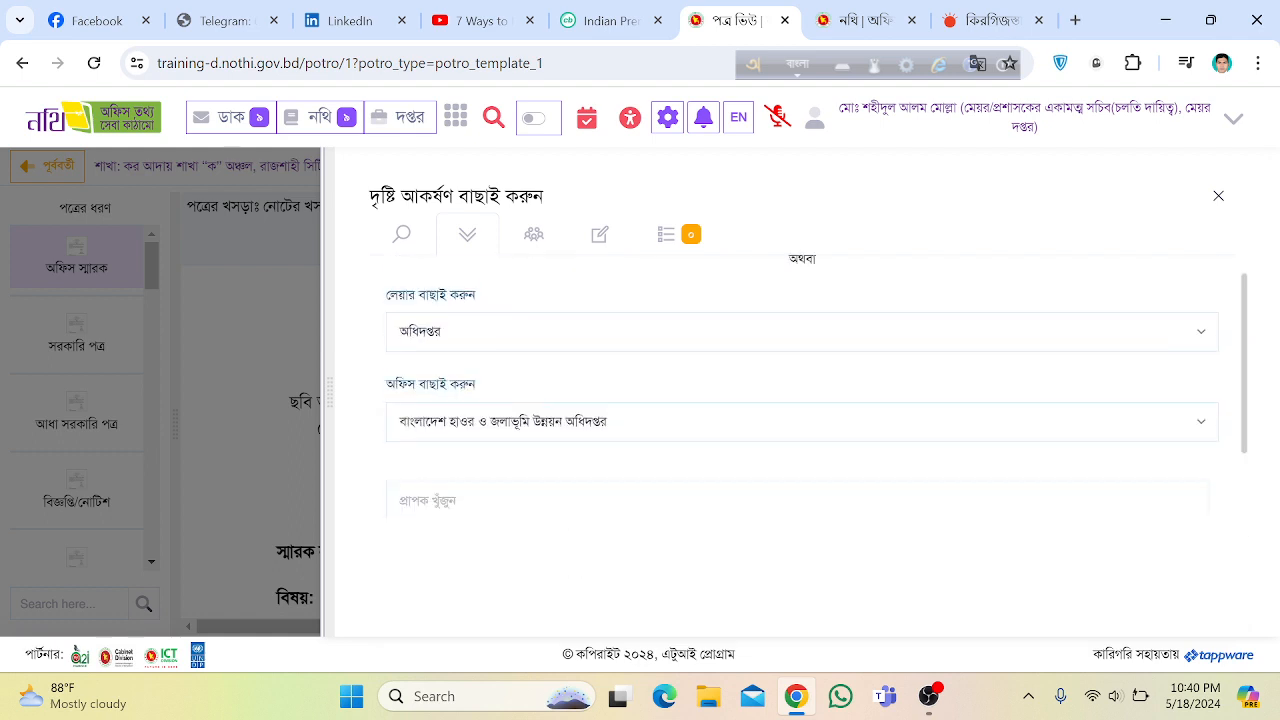
- Examine the layer and office choices offered for selecting an officer from the office organogram
{"action": "left_click", "coordinate": [645, 437]}
{"action": "left_click", "coordinate": [495, 340]}
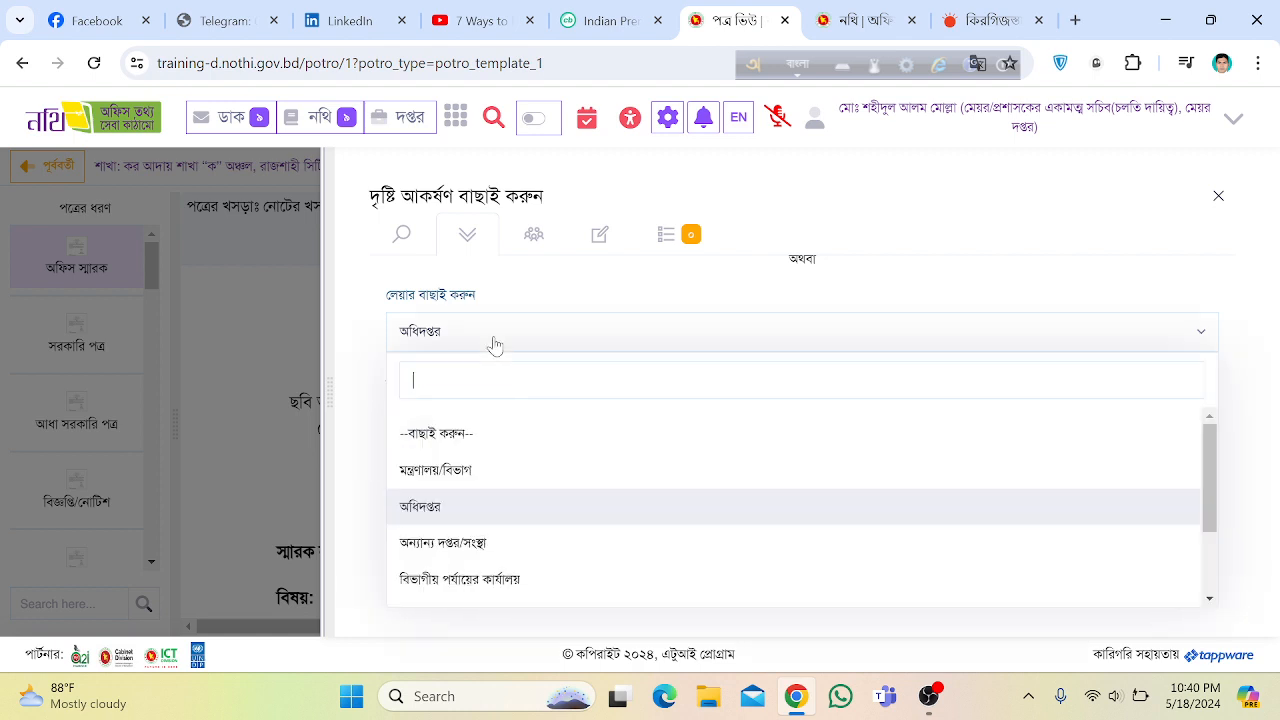
{"action": "left_click", "coordinate": [483, 519]}
{"action": "left_click", "coordinate": [623, 432]}
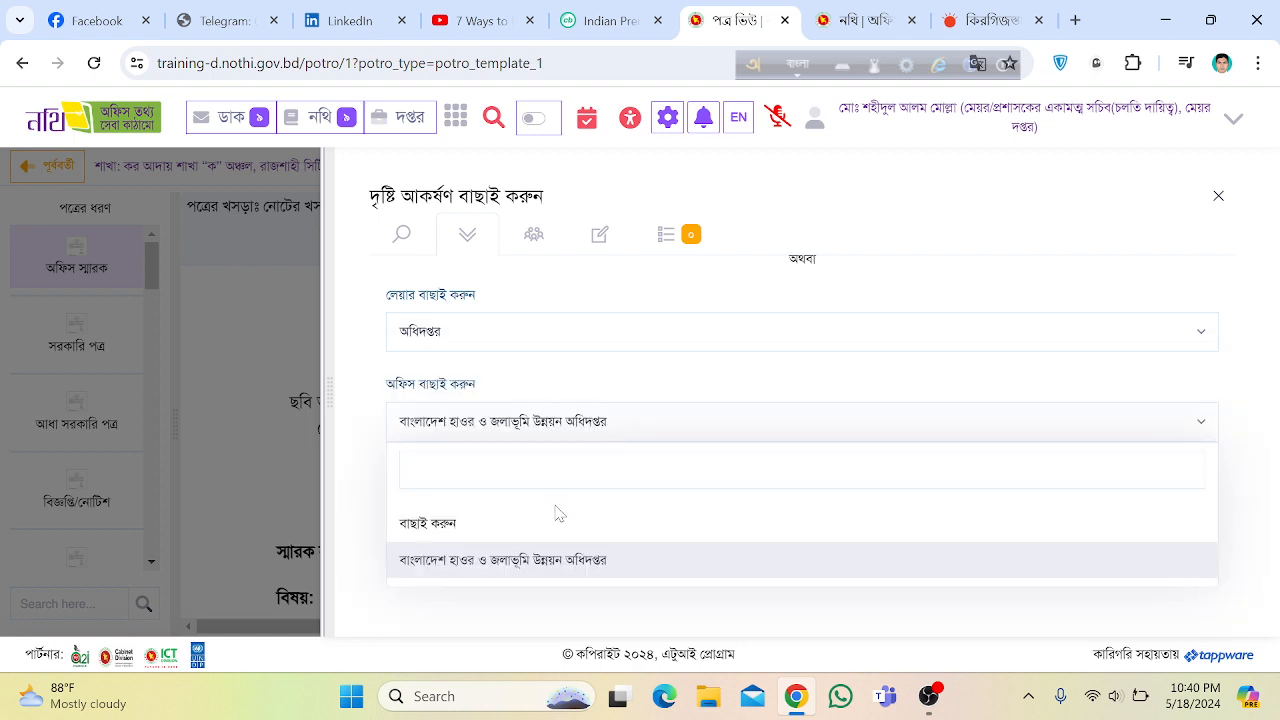
{"action": "scroll", "coordinate": [620, 428], "scroll_direction": "down", "scroll_amount": 2}
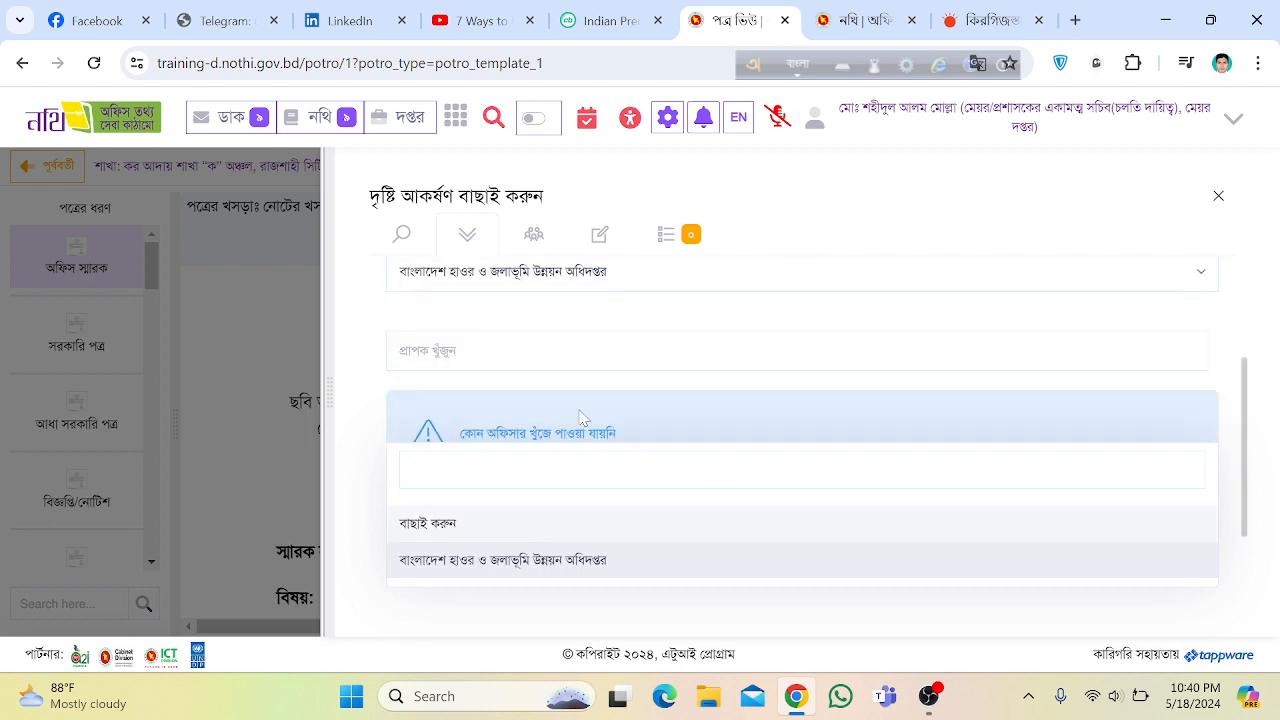
{"action": "scroll", "coordinate": [582, 418], "scroll_direction": "up", "scroll_amount": 2}
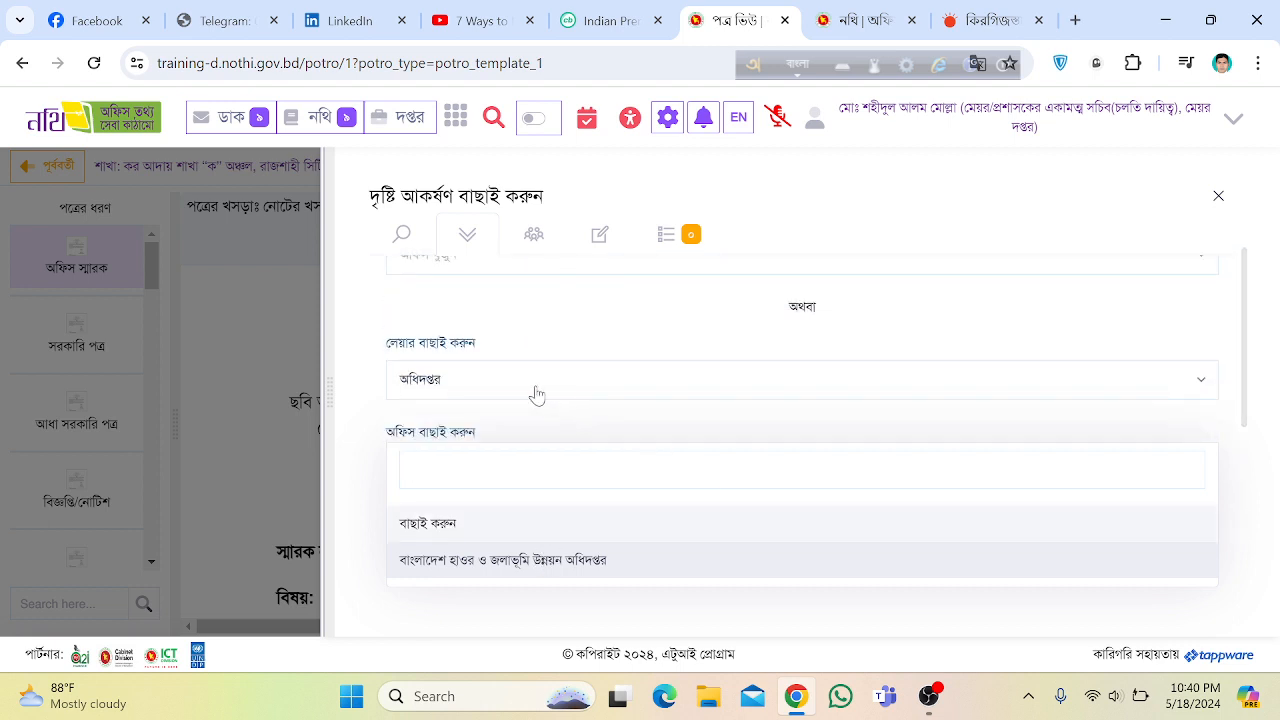
{"action": "left_click", "coordinate": [537, 395]}
{"action": "scroll", "coordinate": [535, 392], "scroll_direction": "up", "scroll_amount": 1}
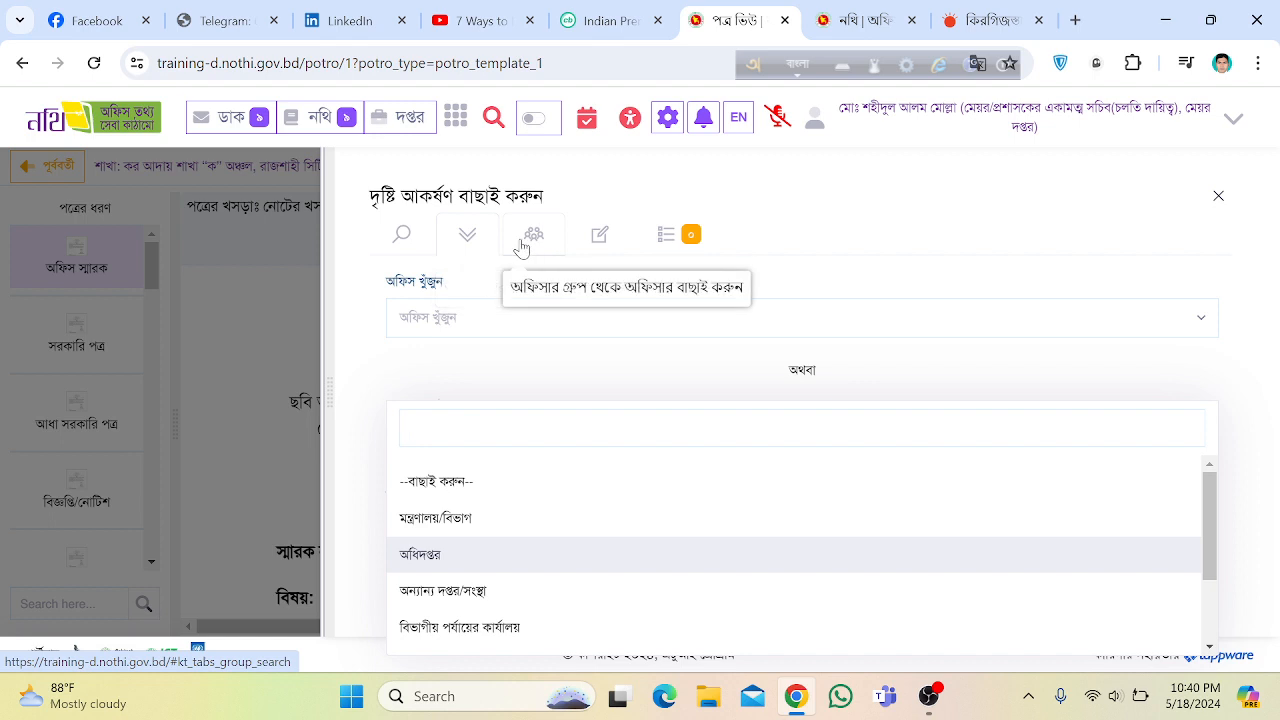
- Examine the officer group lists, including শাখা ভিত্তিক গ্রুপ (মেয়র দপ্তর), and locate the অফিসার গ্রুপ module among the other modules
{"action": "left_click", "coordinate": [521, 248]}
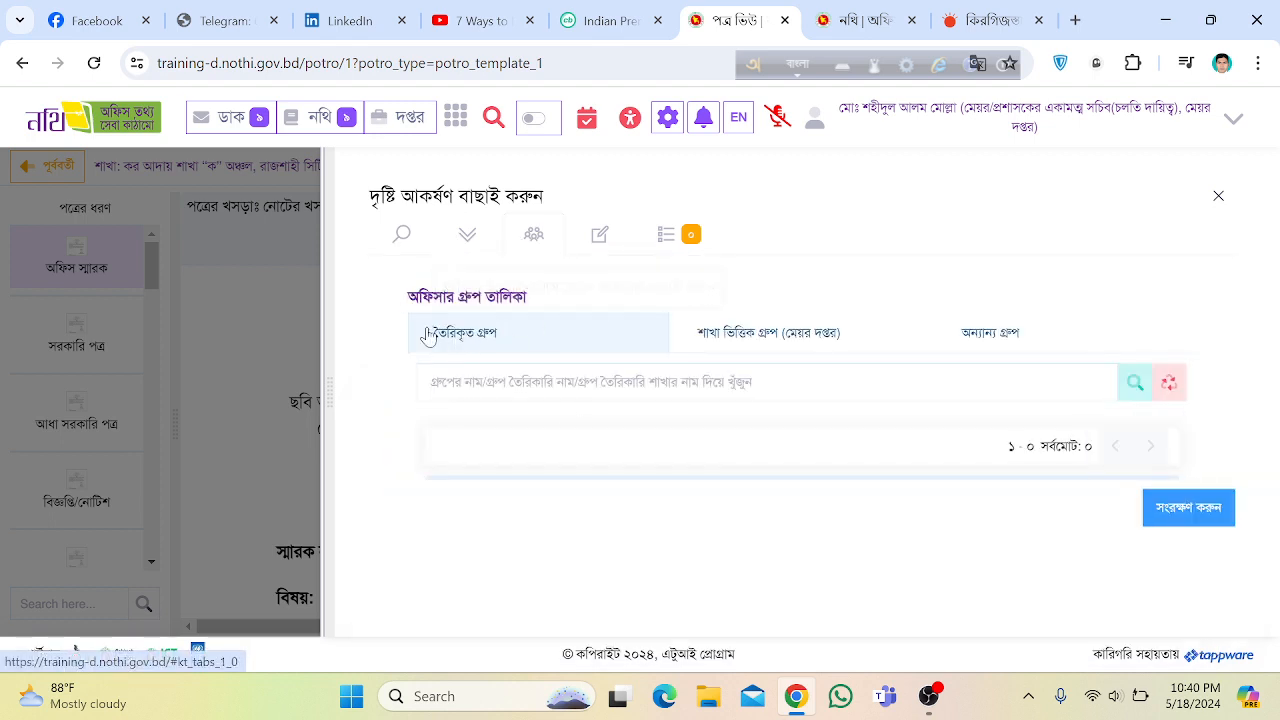
{"action": "left_click", "coordinate": [753, 339]}
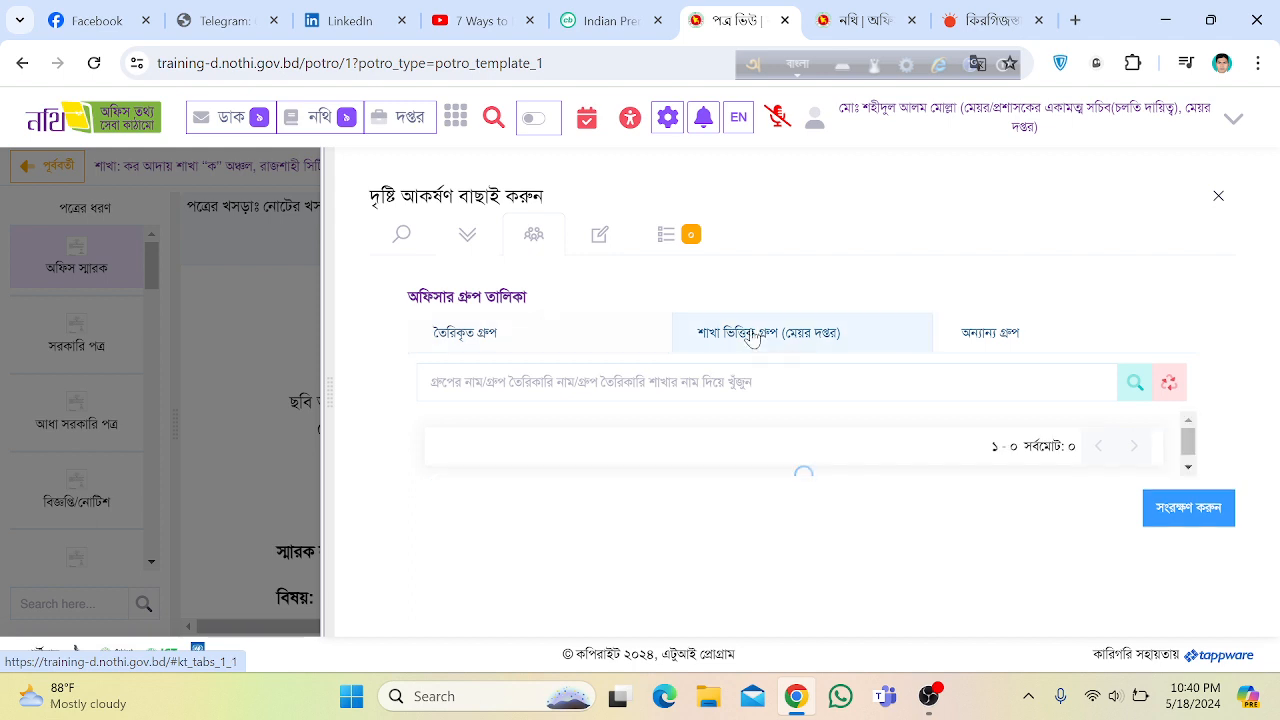
{"action": "scroll", "coordinate": [757, 368], "scroll_direction": "down", "scroll_amount": 2}
{"action": "scroll", "coordinate": [757, 370], "scroll_direction": "up", "scroll_amount": 2}
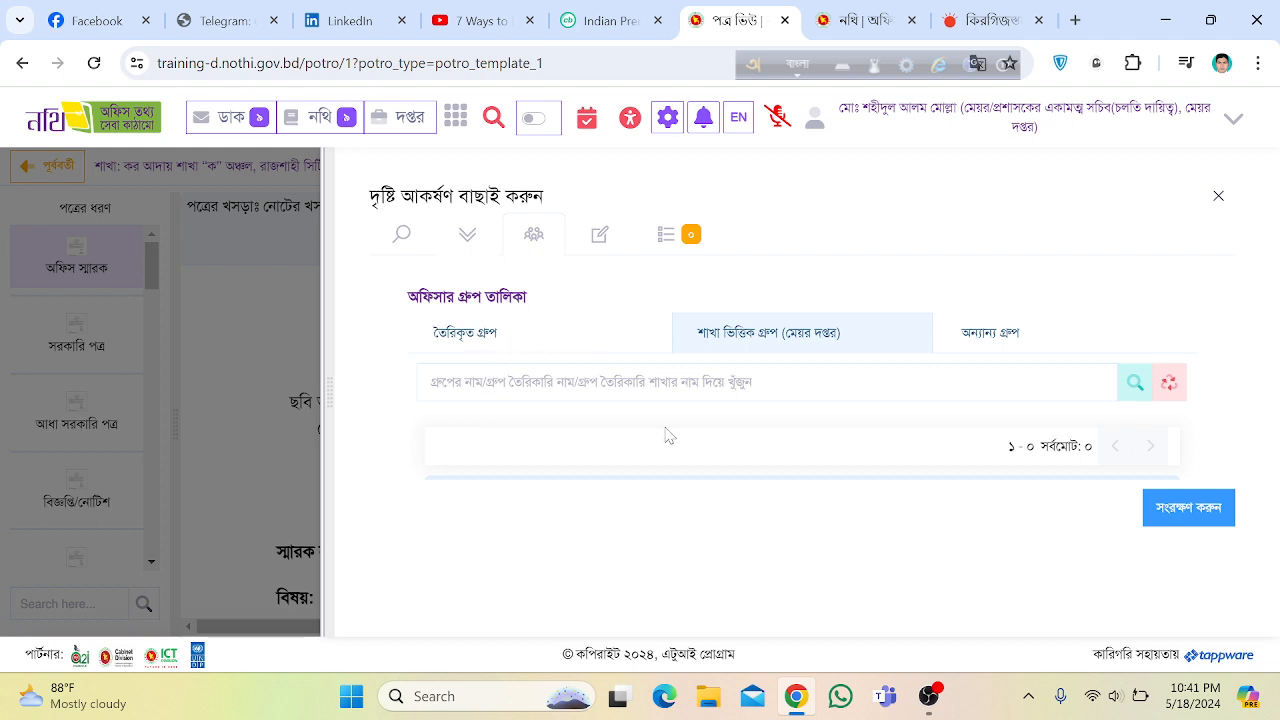
{"action": "left_click", "coordinate": [456, 122]}
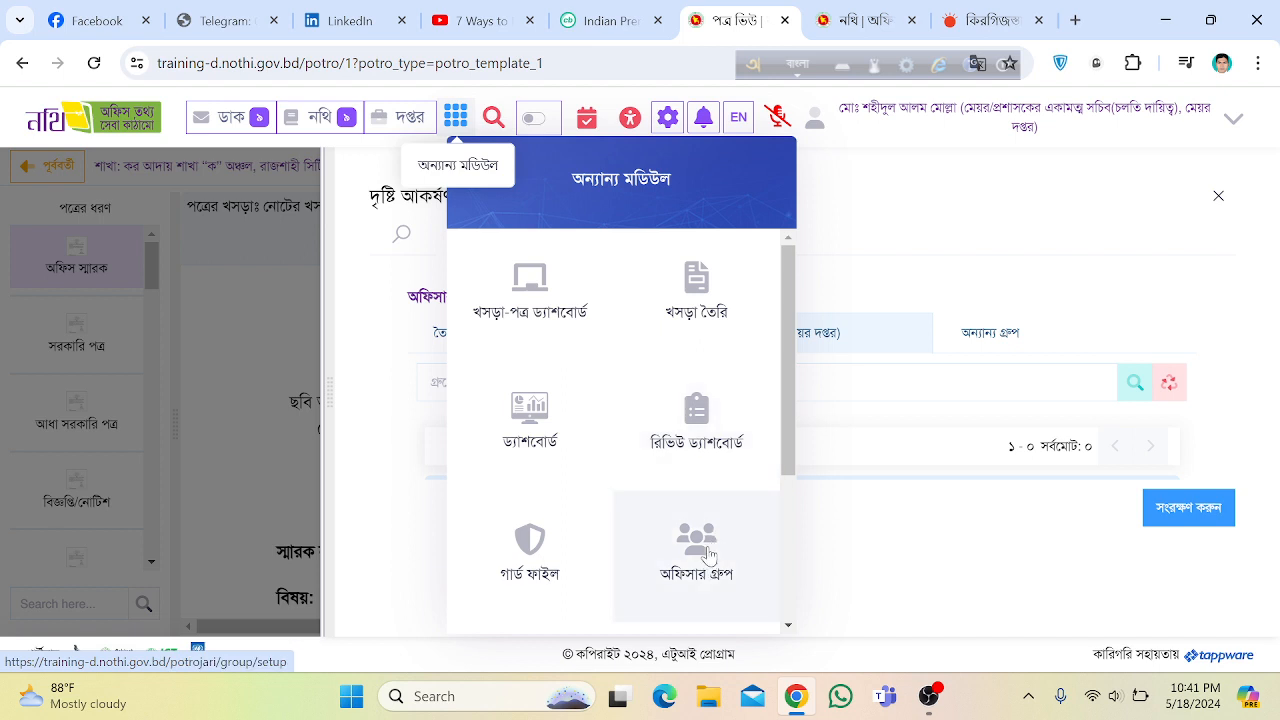
{"action": "left_click", "coordinate": [884, 572]}
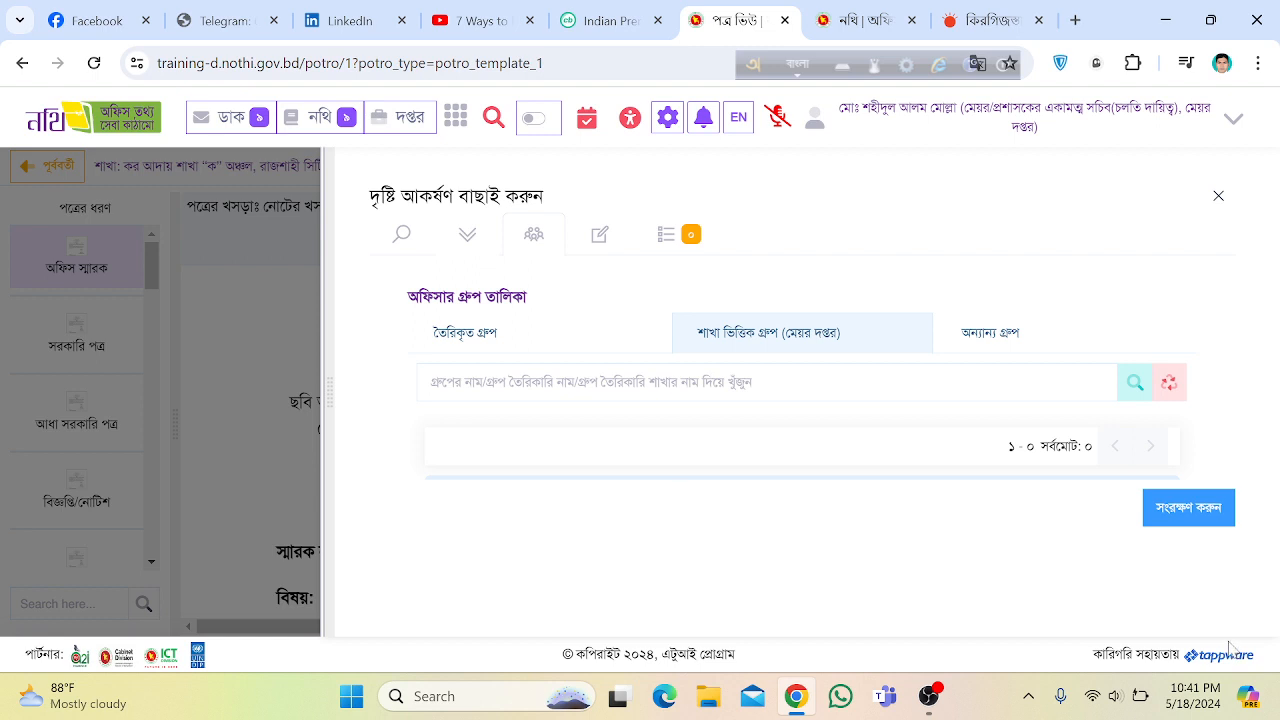
- Review the fields of the form for entering an officer's details manually
{"action": "left_click", "coordinate": [596, 242]}
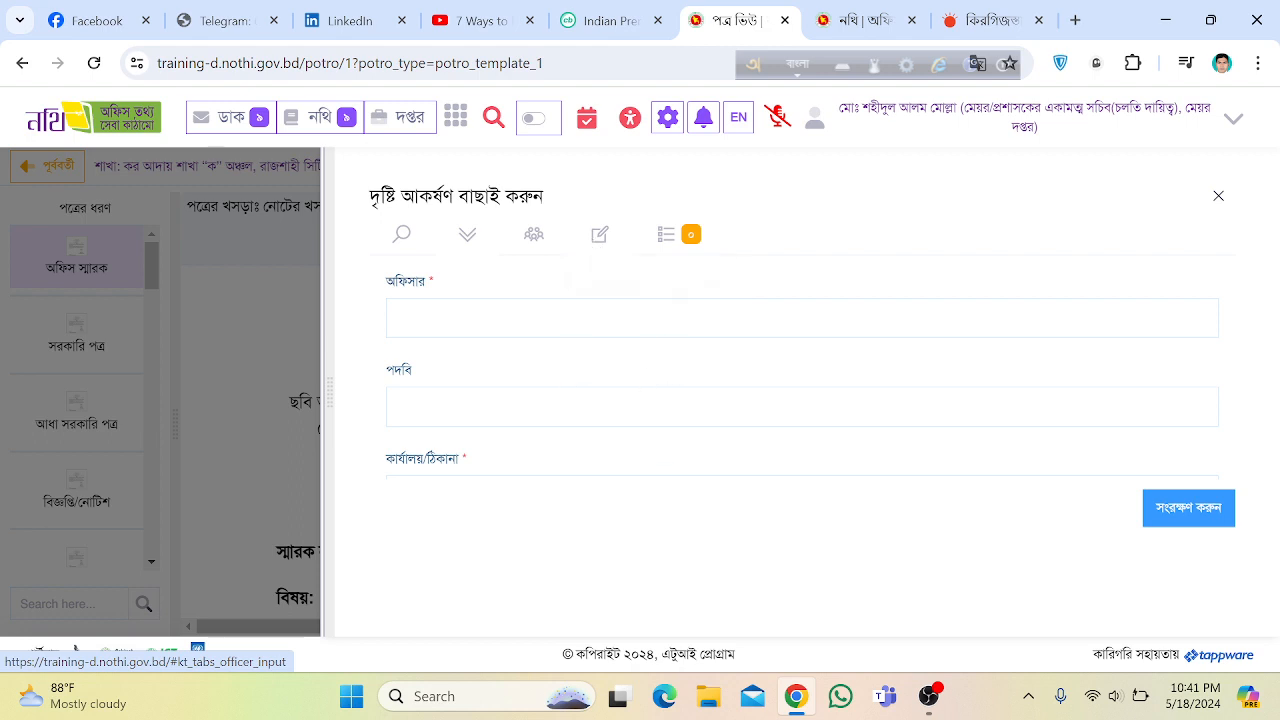
{"action": "scroll", "coordinate": [800, 380], "scroll_direction": "down", "scroll_amount": 3}
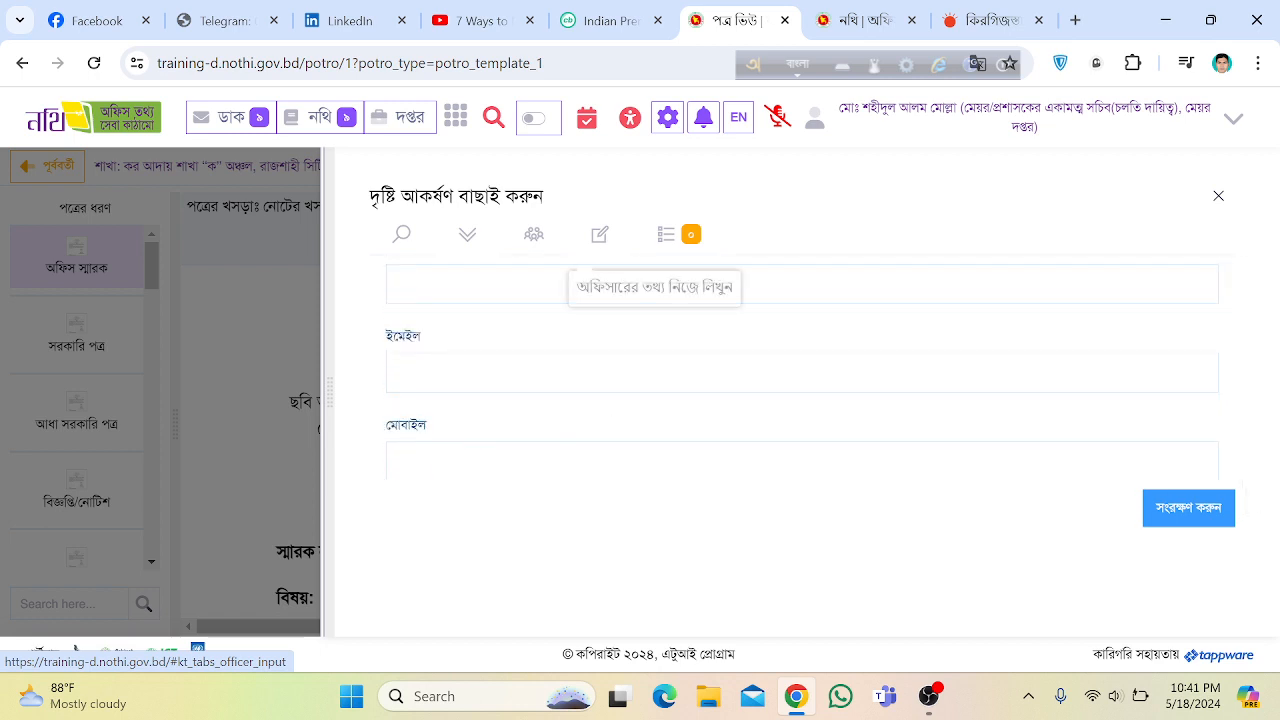
{"action": "scroll", "coordinate": [622, 432], "scroll_direction": "up", "scroll_amount": 1}
{"action": "scroll", "coordinate": [622, 432], "scroll_direction": "up", "scroll_amount": 1}
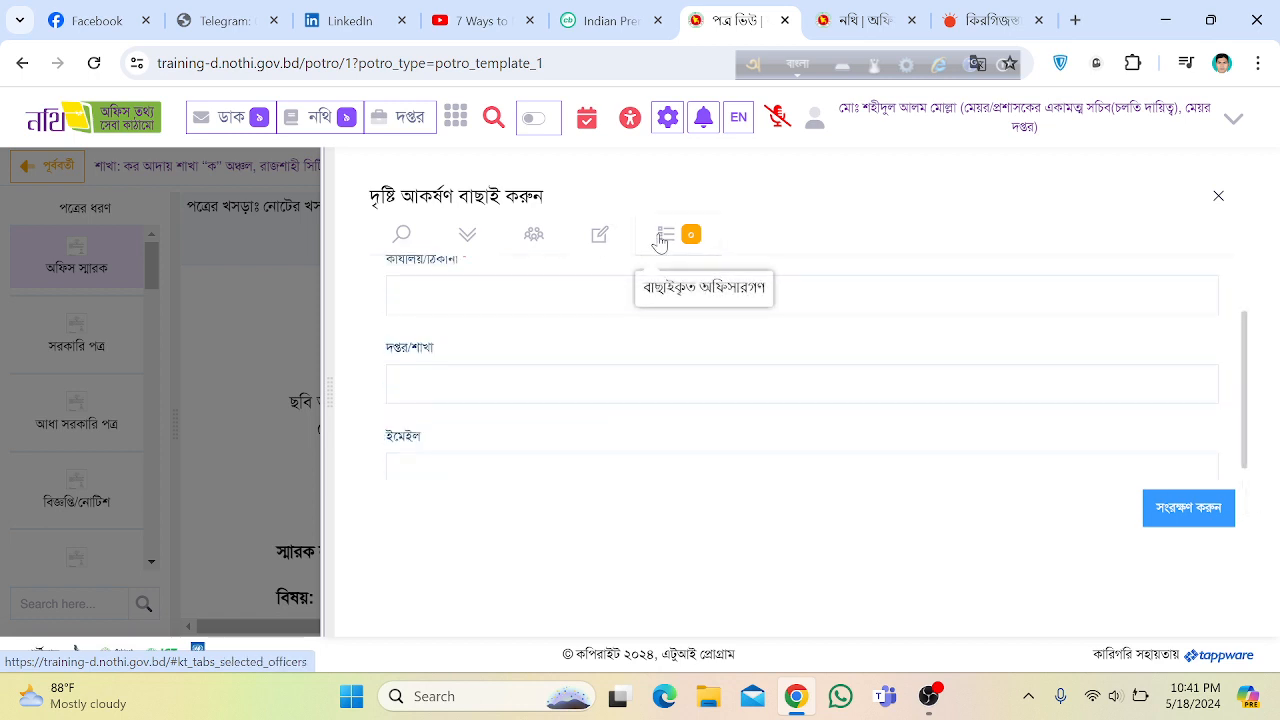
- Look for officers through the office organogram with layer মন্ত্রণালয়/বিভাগ and office তথ্য ও যোগাযোগ প্রযুক্তি বিভাগ
{"action": "left_click", "coordinate": [469, 246]}
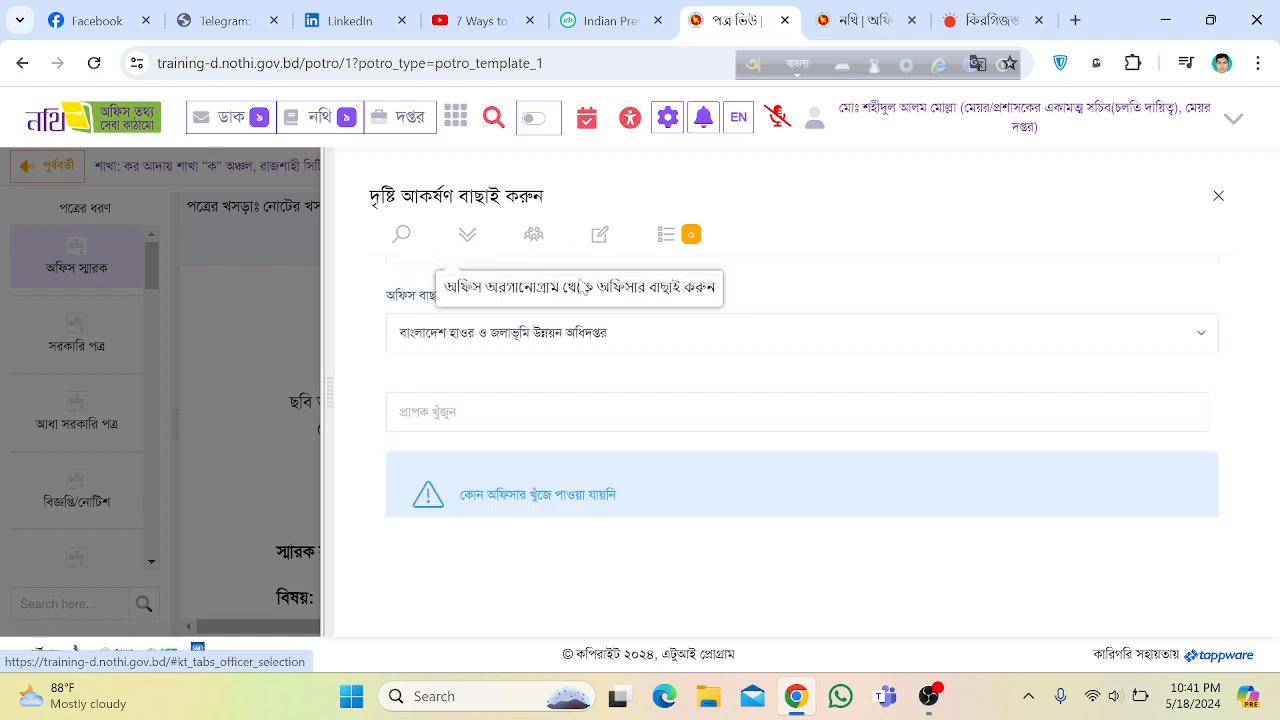
{"action": "scroll", "coordinate": [590, 382], "scroll_direction": "up", "scroll_amount": 2}
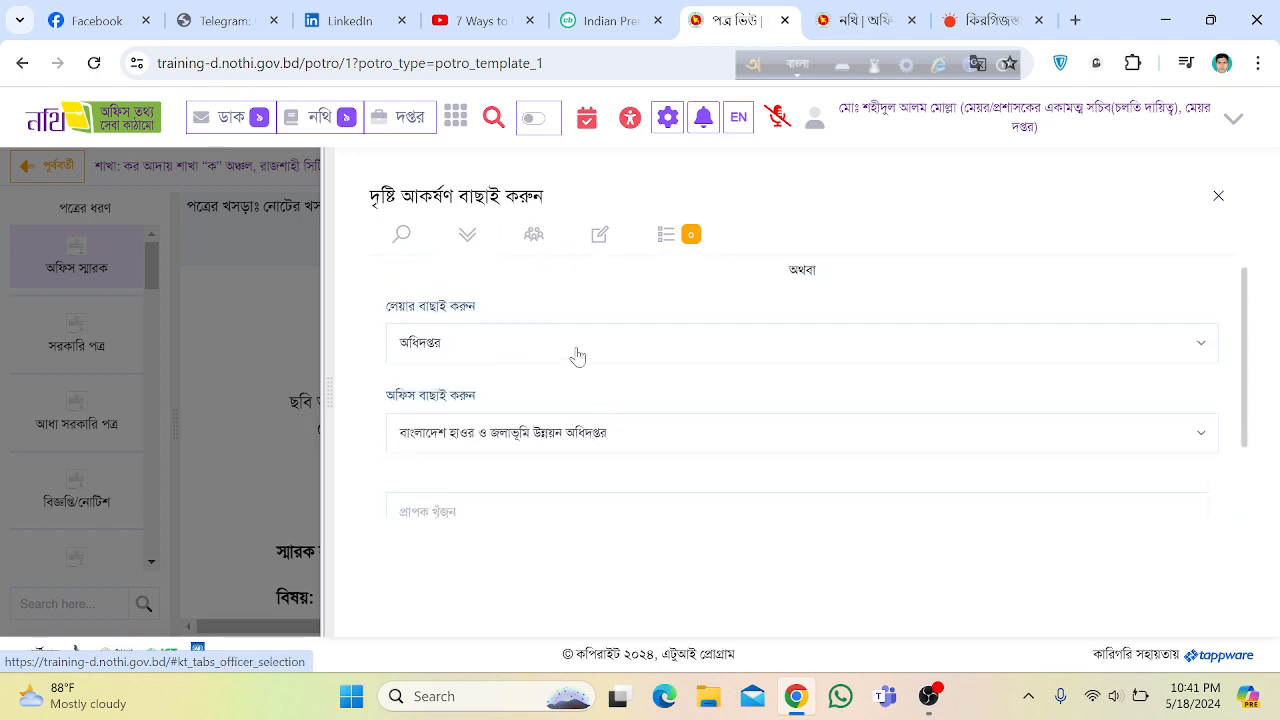
{"action": "left_click", "coordinate": [577, 345]}
{"action": "left_click", "coordinate": [503, 480]}
{"action": "left_click", "coordinate": [512, 433]}
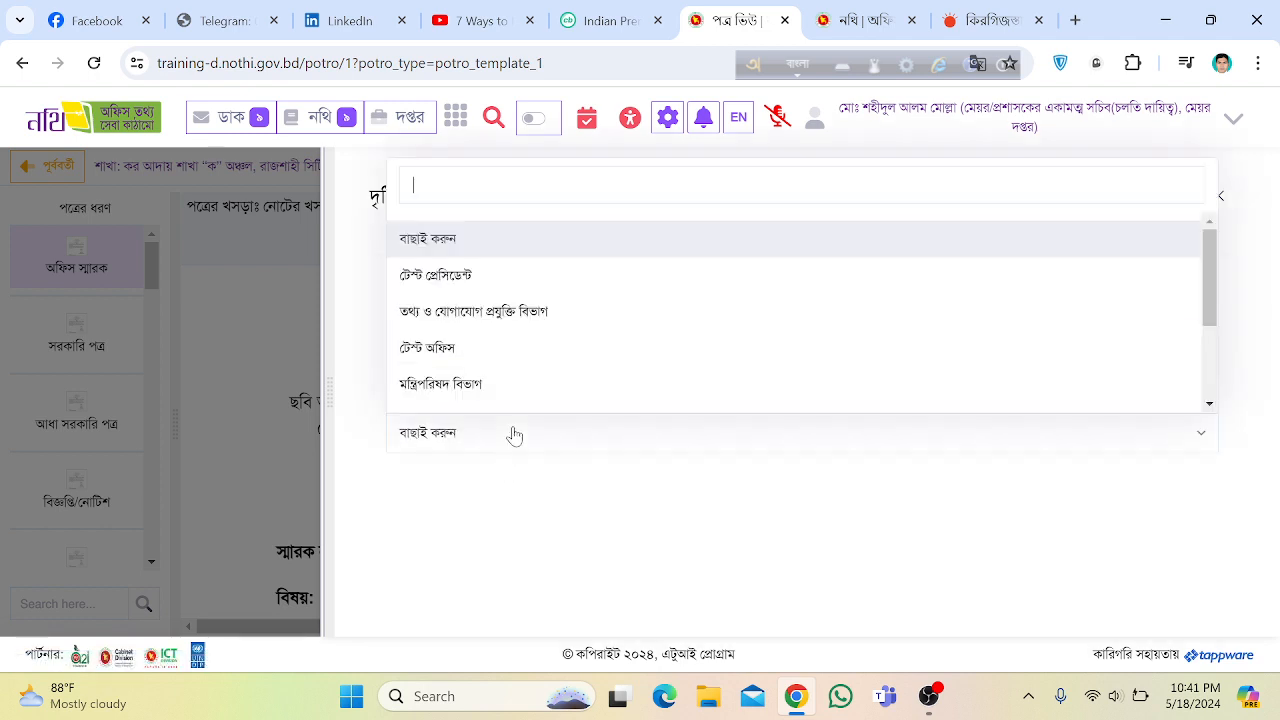
{"action": "left_click", "coordinate": [488, 322]}
{"action": "scroll", "coordinate": [645, 458], "scroll_direction": "down", "scroll_amount": 2}
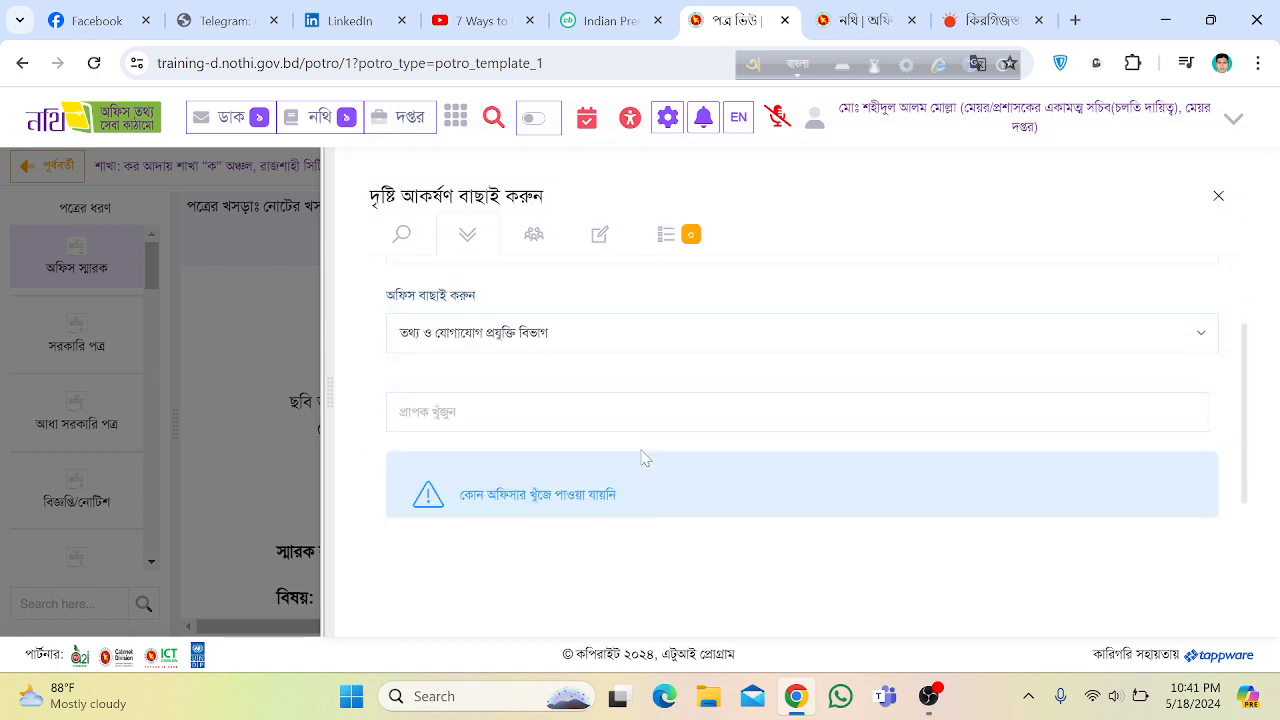
{"action": "scroll", "coordinate": [645, 458], "scroll_direction": "down", "scroll_amount": 1}
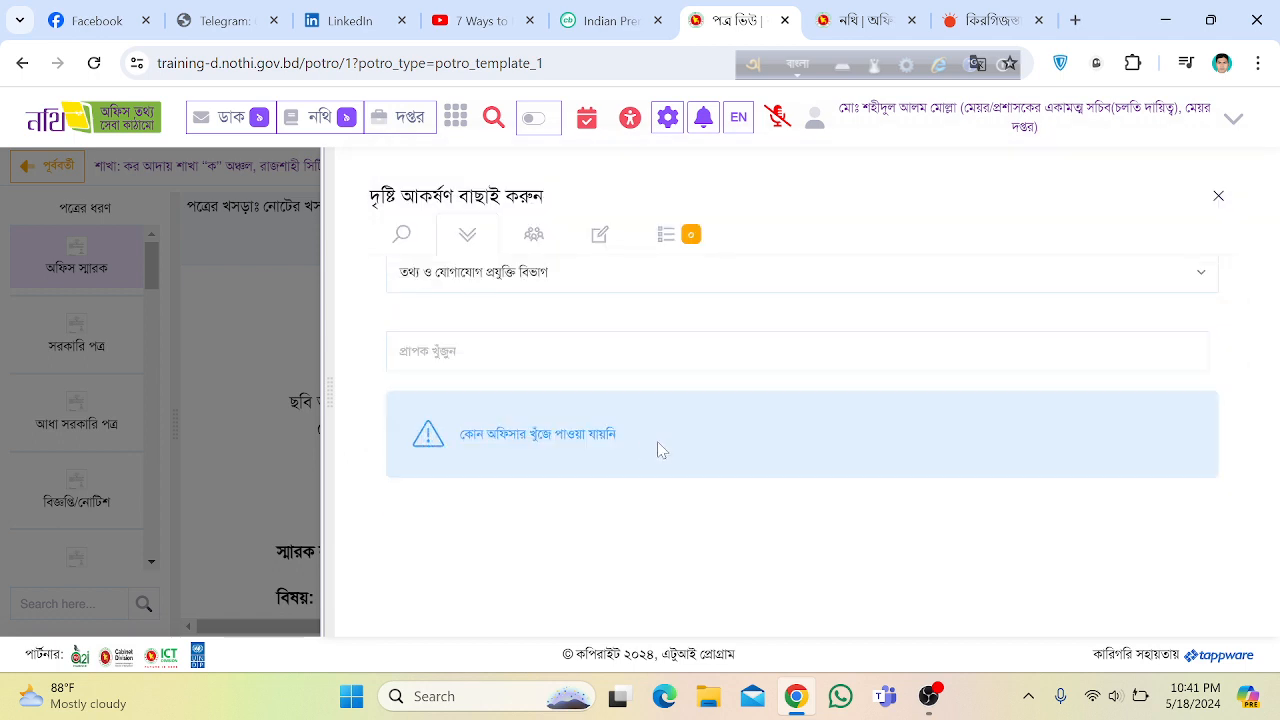
{"action": "scroll", "coordinate": [669, 398], "scroll_direction": "up", "scroll_amount": 4}
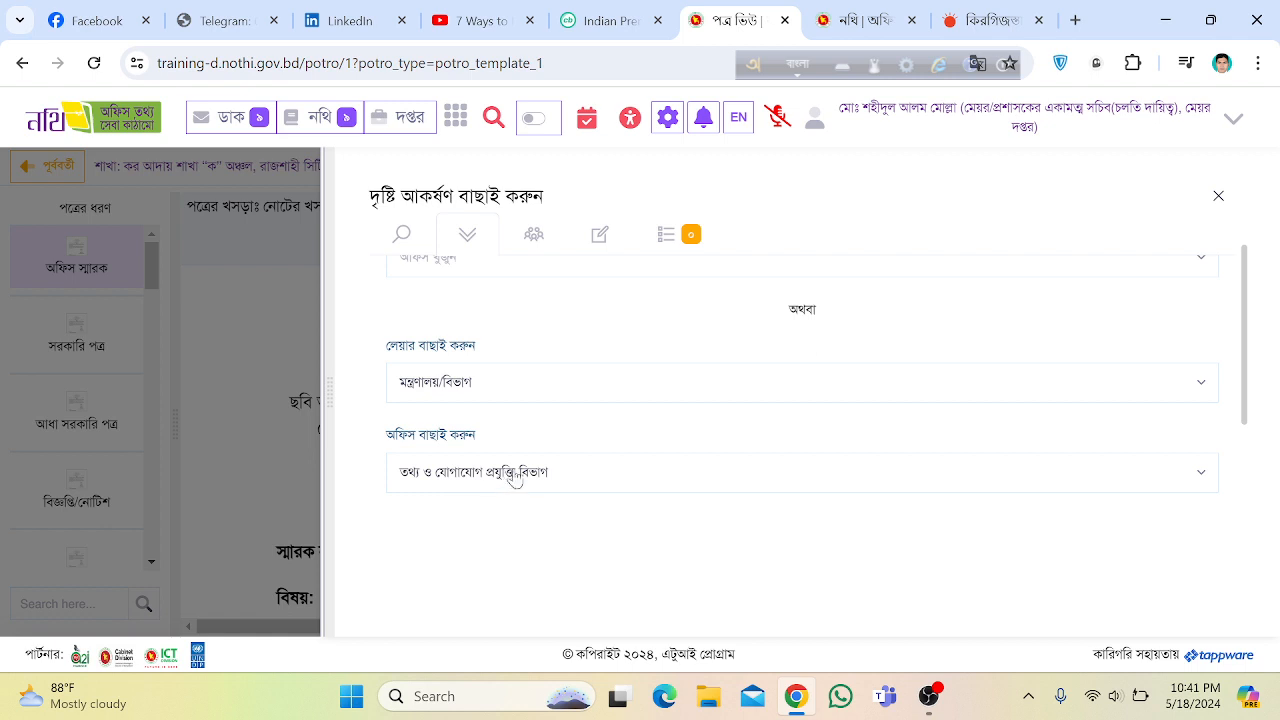
{"action": "scroll", "coordinate": [514, 474], "scroll_direction": "down", "scroll_amount": 1}
{"action": "scroll", "coordinate": [535, 467], "scroll_direction": "down", "scroll_amount": 2}
{"action": "scroll", "coordinate": [532, 460], "scroll_direction": "up", "scroll_amount": 3}
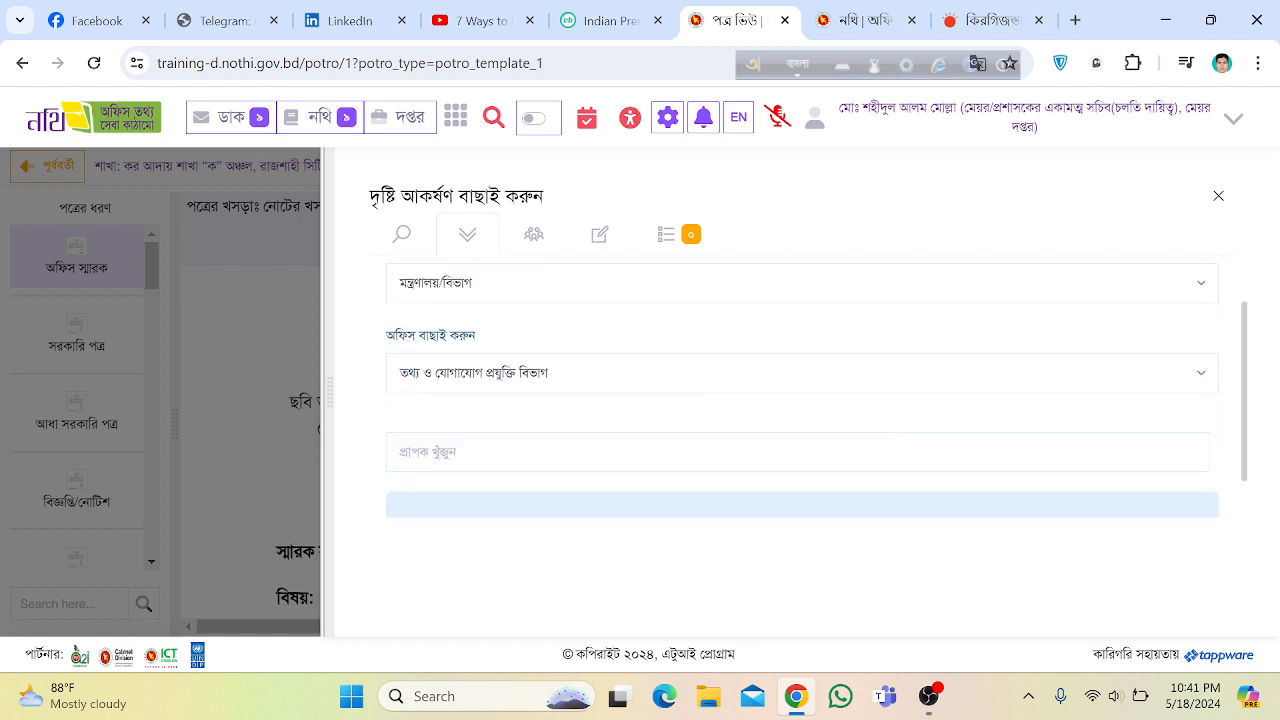
- Set the layer to অধিদপ্তর, check its office choices and return to searching officers by name or designation
{"action": "left_click", "coordinate": [516, 387]}
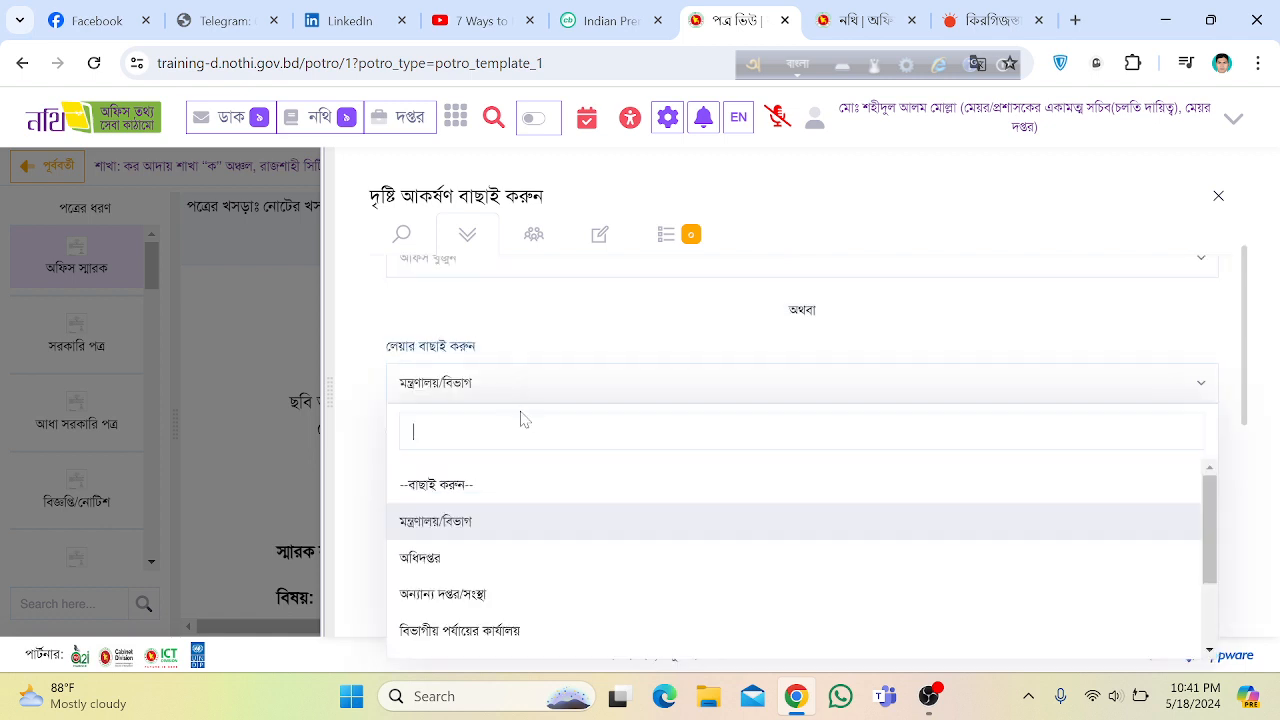
{"action": "left_click", "coordinate": [458, 573]}
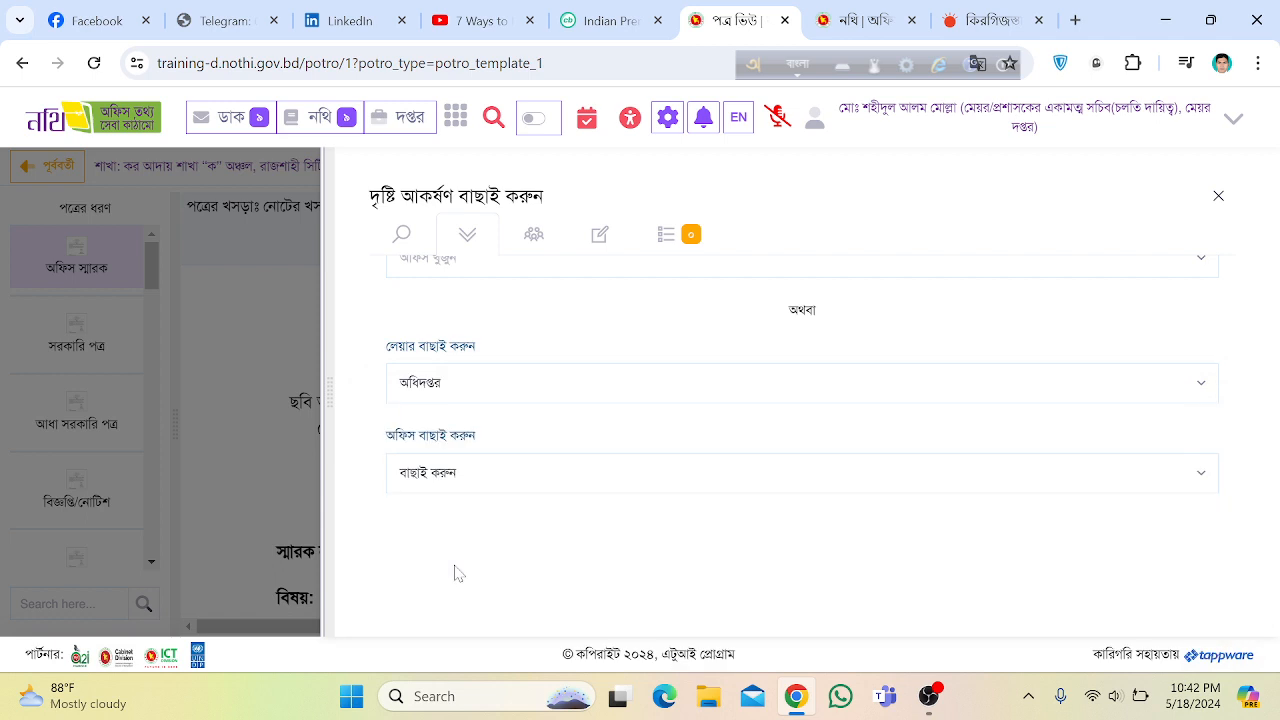
{"action": "left_click", "coordinate": [493, 495]}
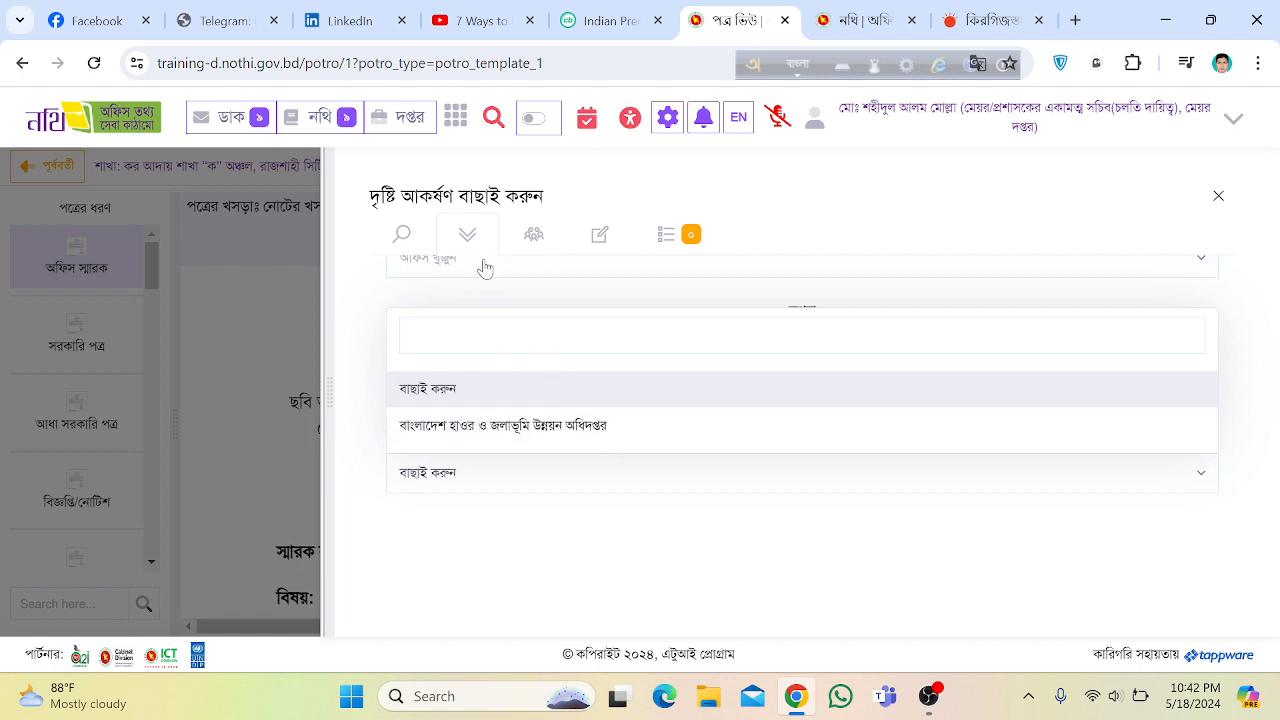
{"action": "left_click", "coordinate": [403, 236]}
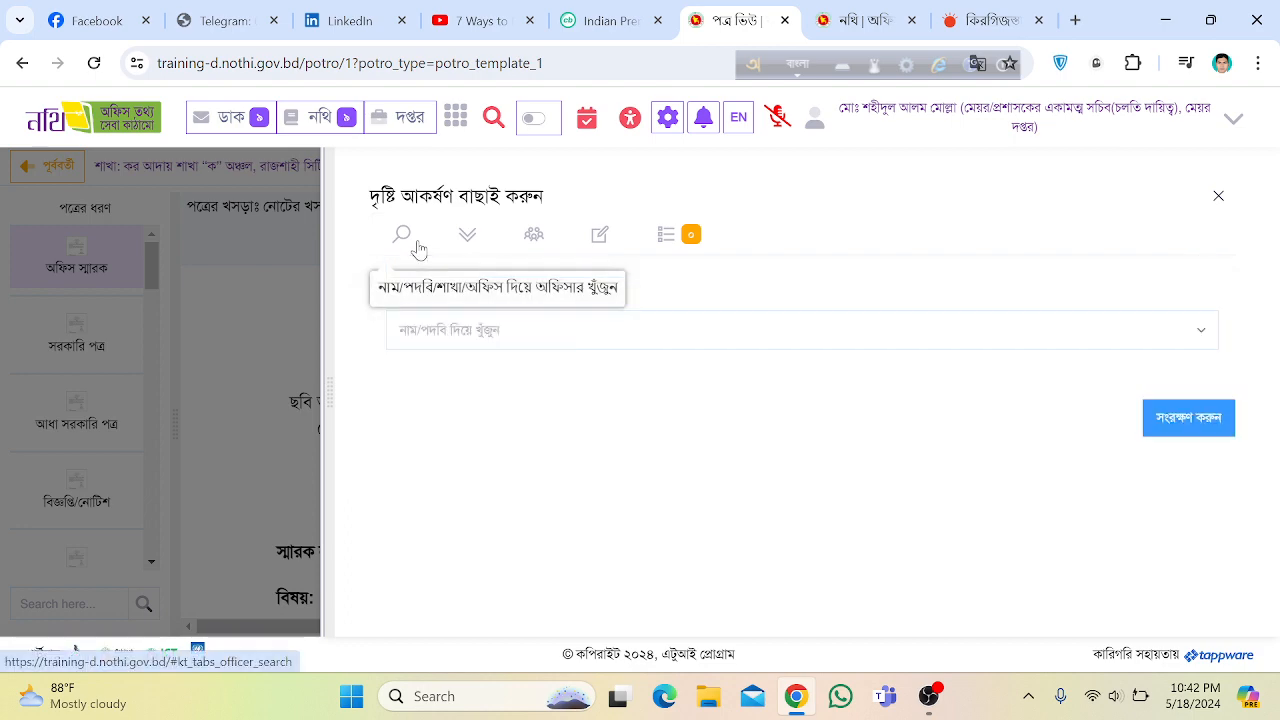
- Add the মেয়র/প্রশাসক of মেয়র দপ্তর, রাজশাহী সিটি কর্পোরেশন as the দৃষ্টি আকর্ষণ officer and complete the selection
{"action": "left_click", "coordinate": [511, 332]}
{"action": "scroll", "coordinate": [655, 489], "scroll_direction": "down", "scroll_amount": 6}
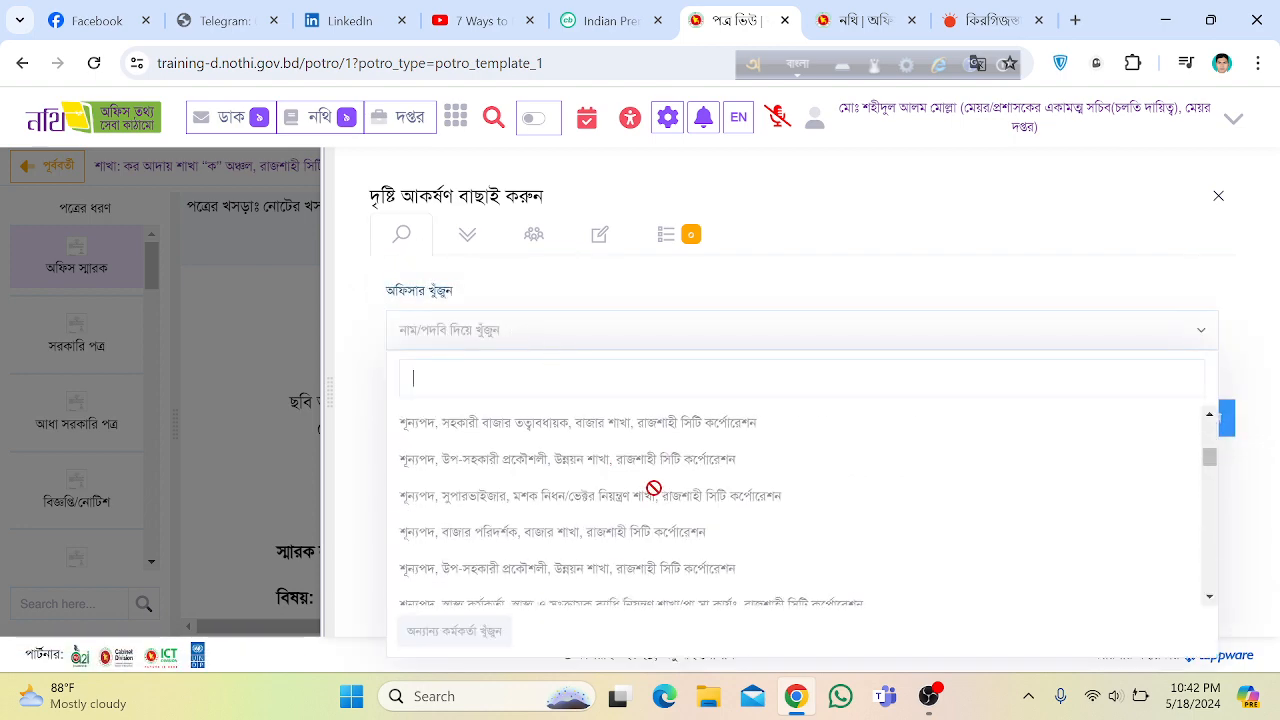
{"action": "scroll", "coordinate": [631, 513], "scroll_direction": "down", "scroll_amount": 8}
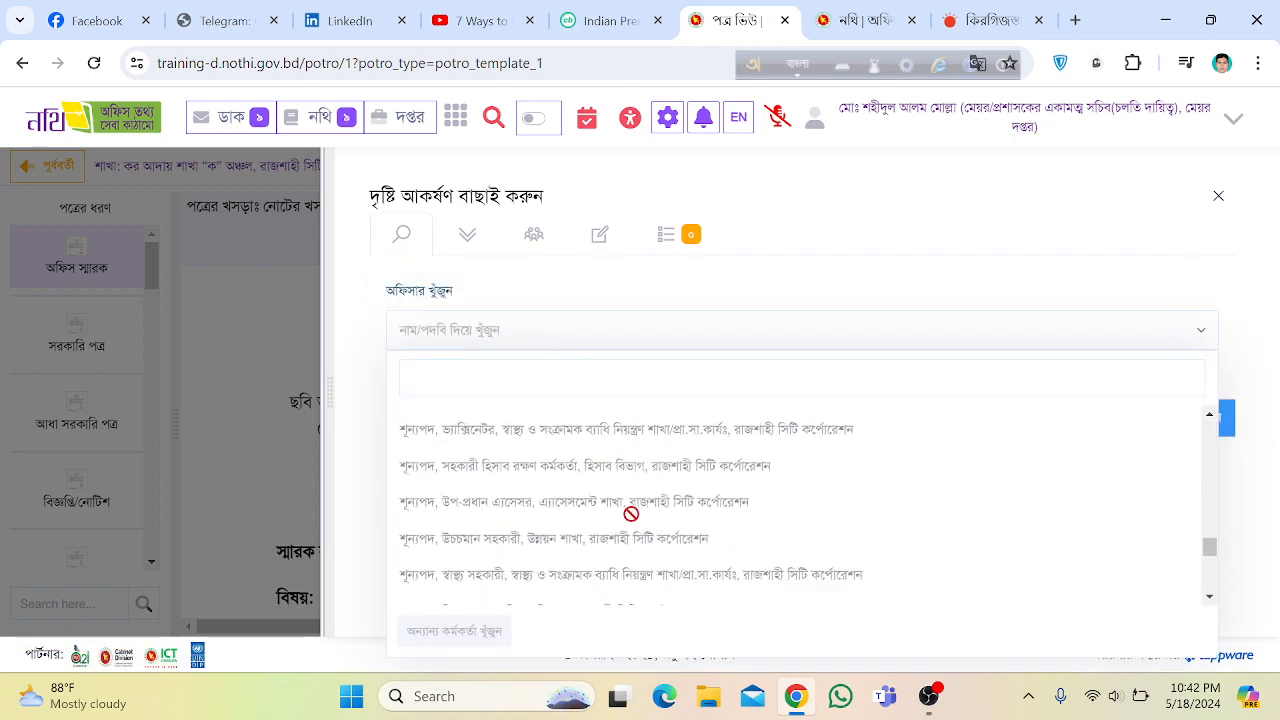
{"action": "scroll", "coordinate": [631, 513], "scroll_direction": "up", "scroll_amount": 6}
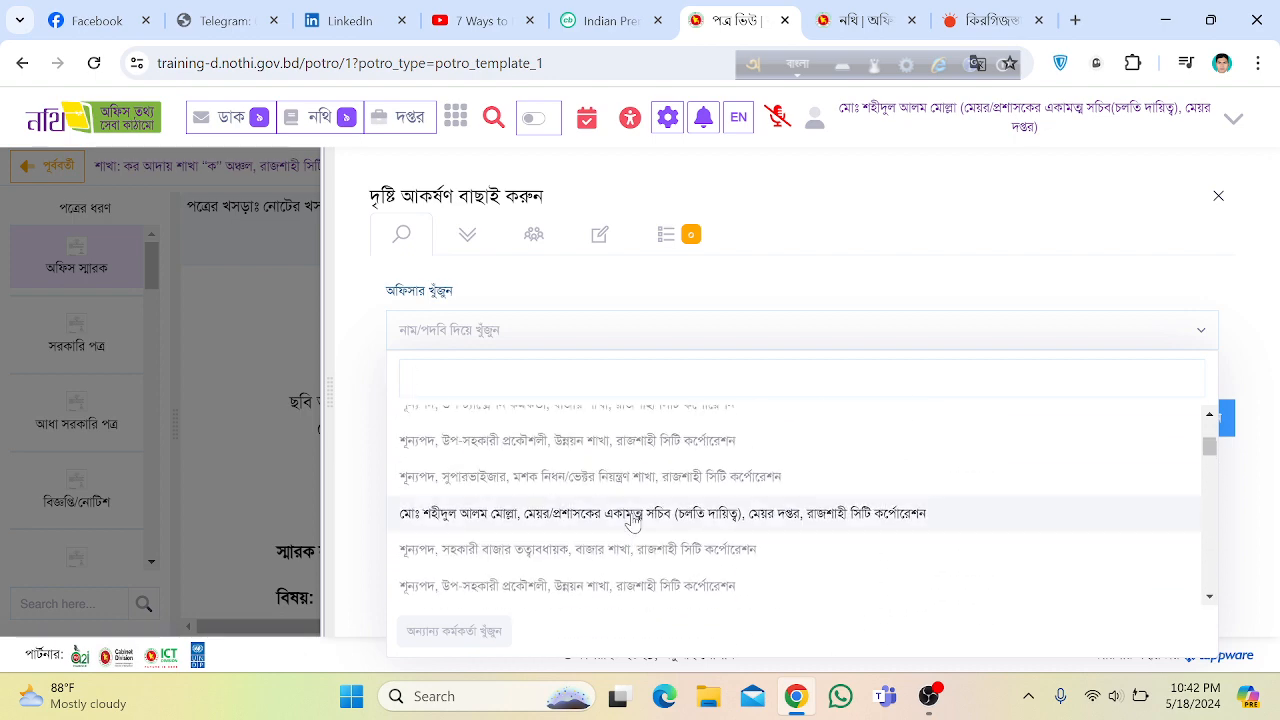
{"action": "scroll", "coordinate": [665, 528], "scroll_direction": "up", "scroll_amount": 1}
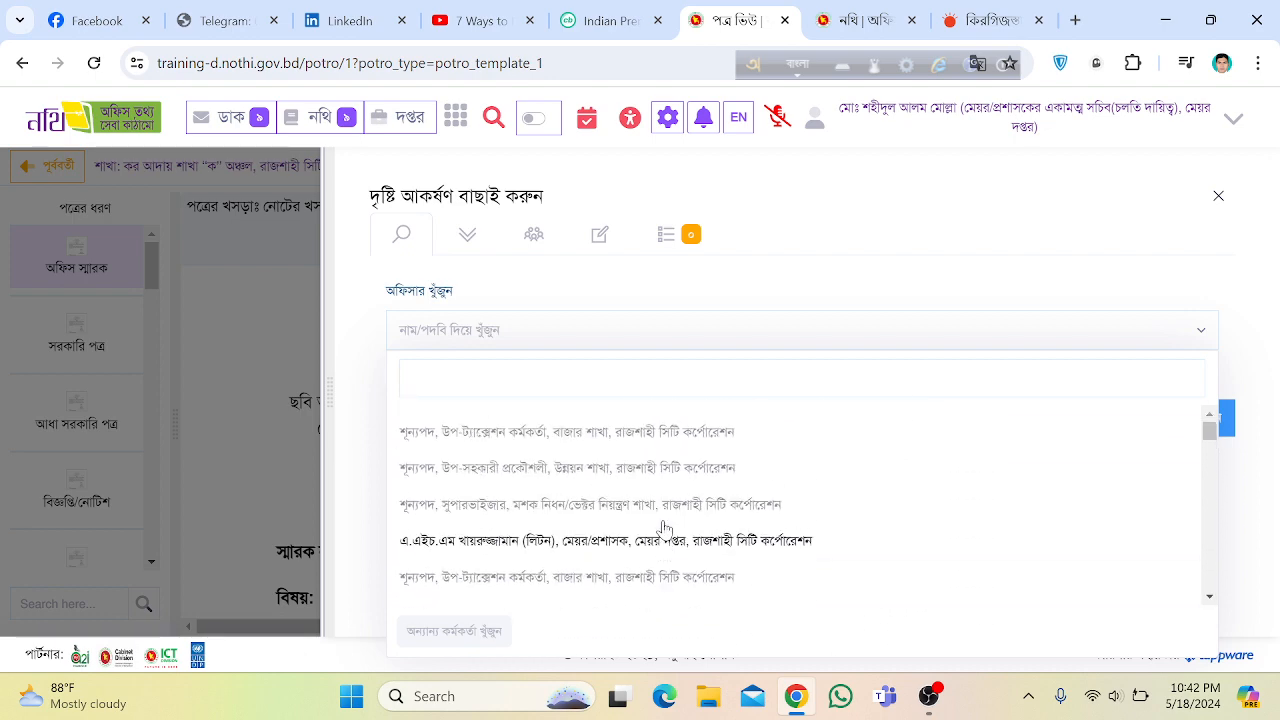
{"action": "left_click", "coordinate": [672, 535]}
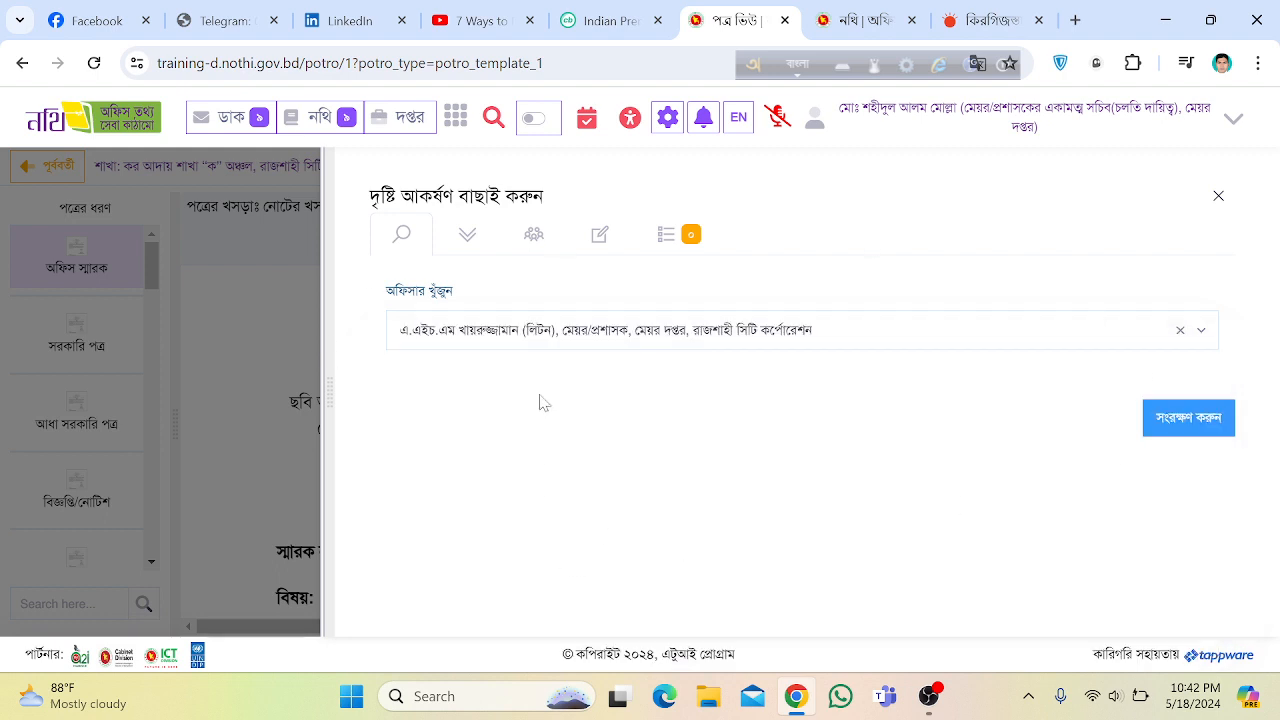
{"action": "left_click", "coordinate": [1185, 424]}
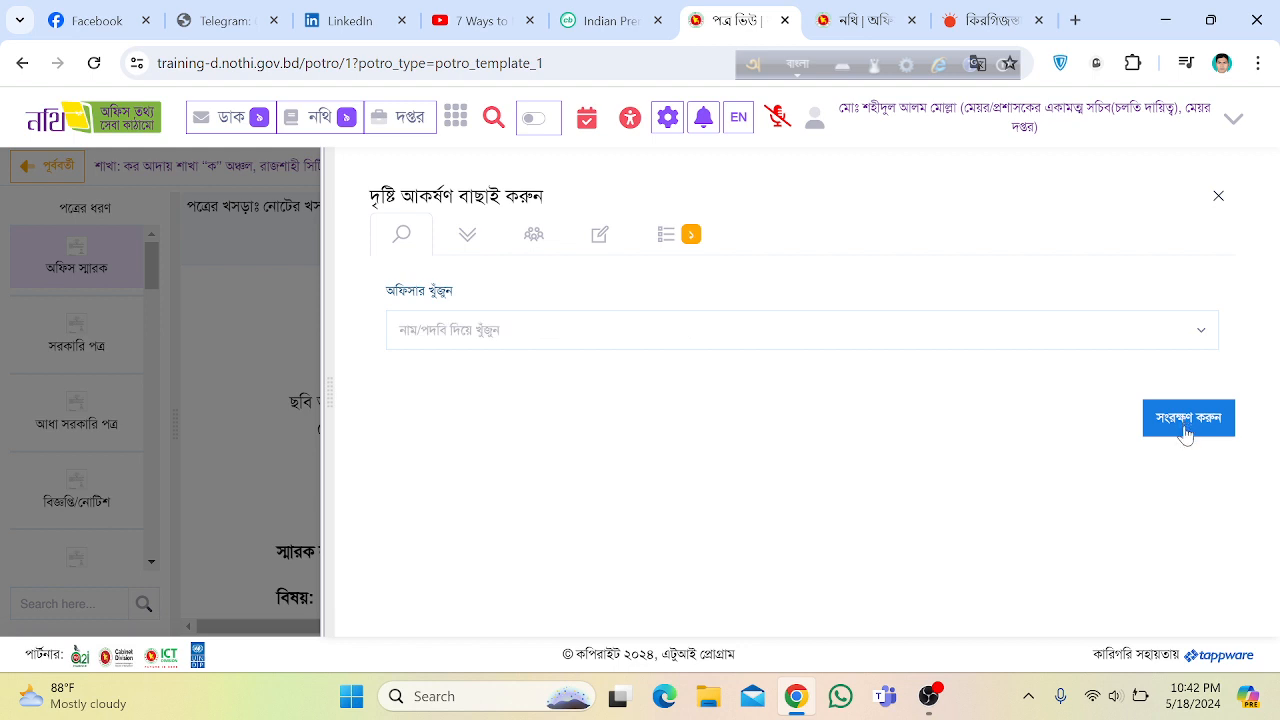
{"action": "left_click", "coordinate": [700, 245]}
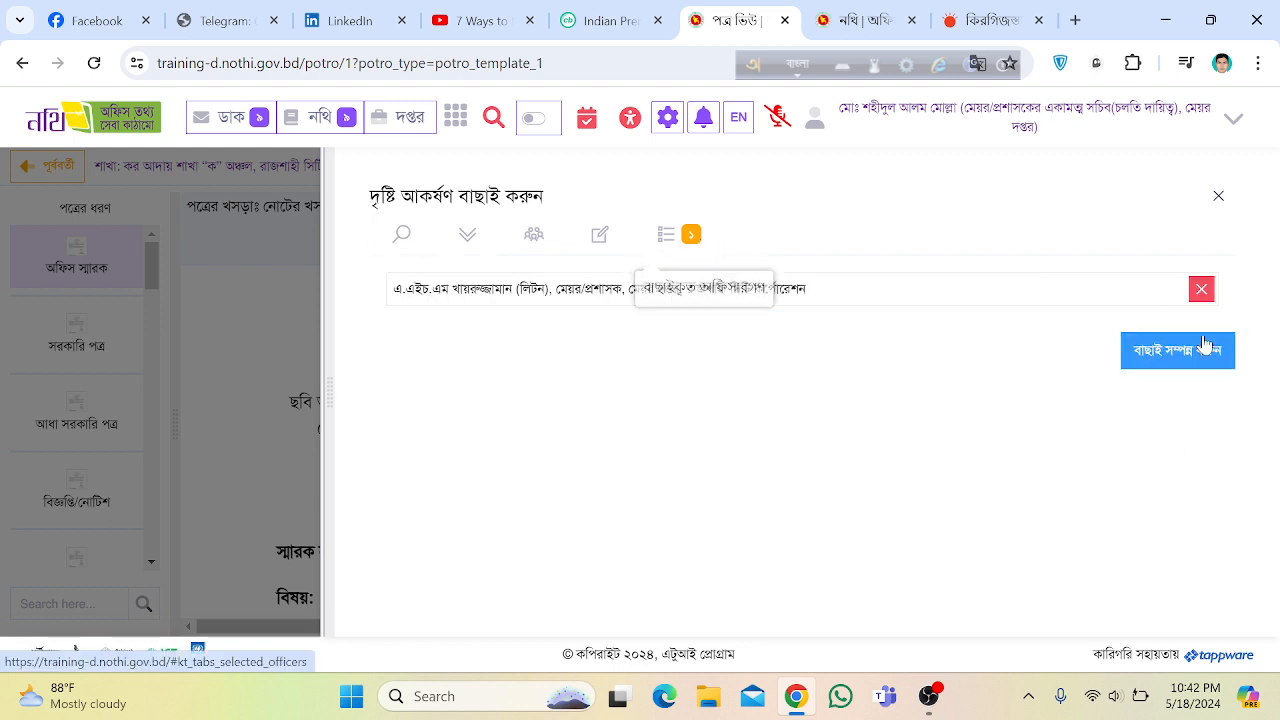
{"action": "left_click", "coordinate": [1190, 352]}
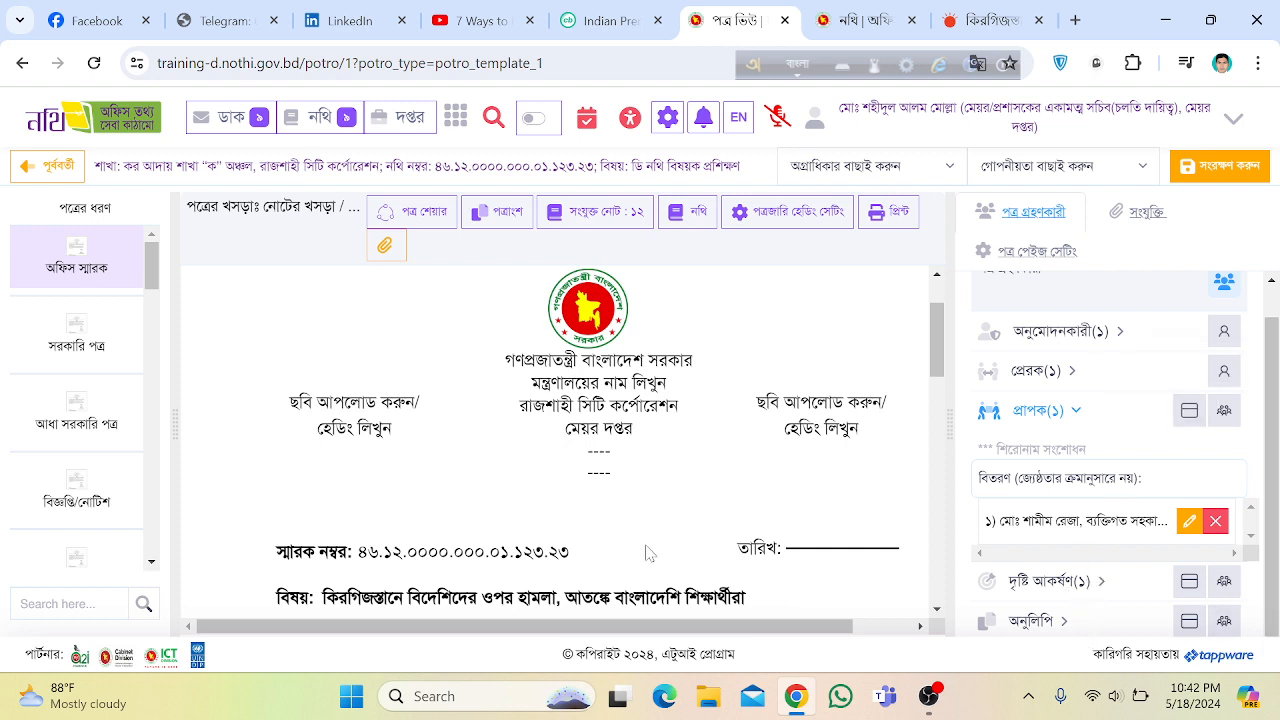
- Save the draft letter and approve it from note ১২
{"action": "left_click", "coordinate": [1229, 168]}
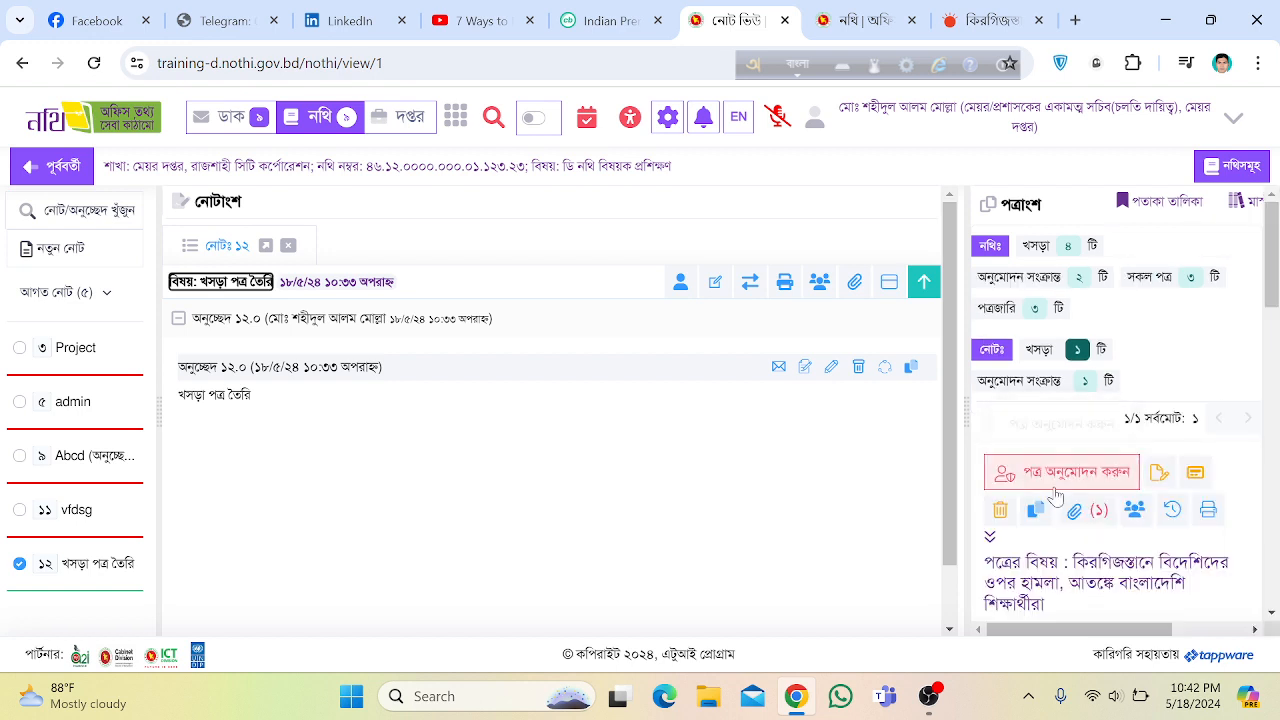
{"action": "left_click", "coordinate": [1056, 495]}
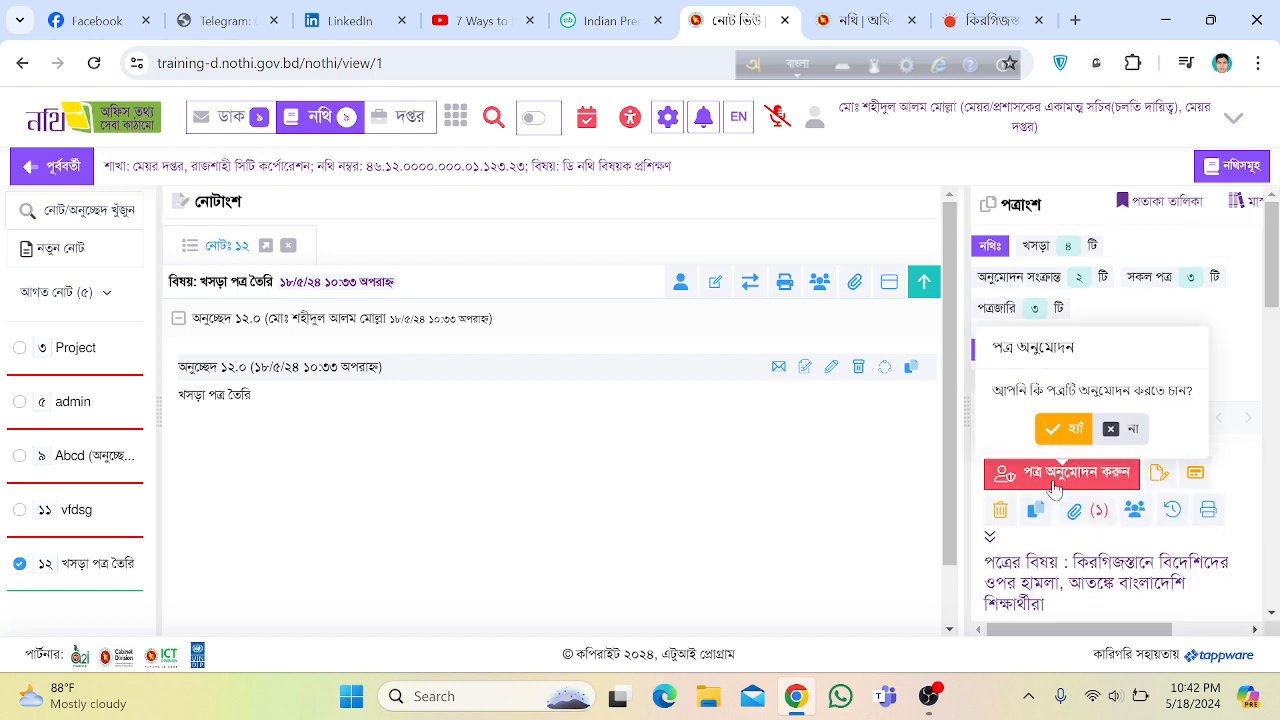
{"action": "left_click", "coordinate": [1050, 438]}
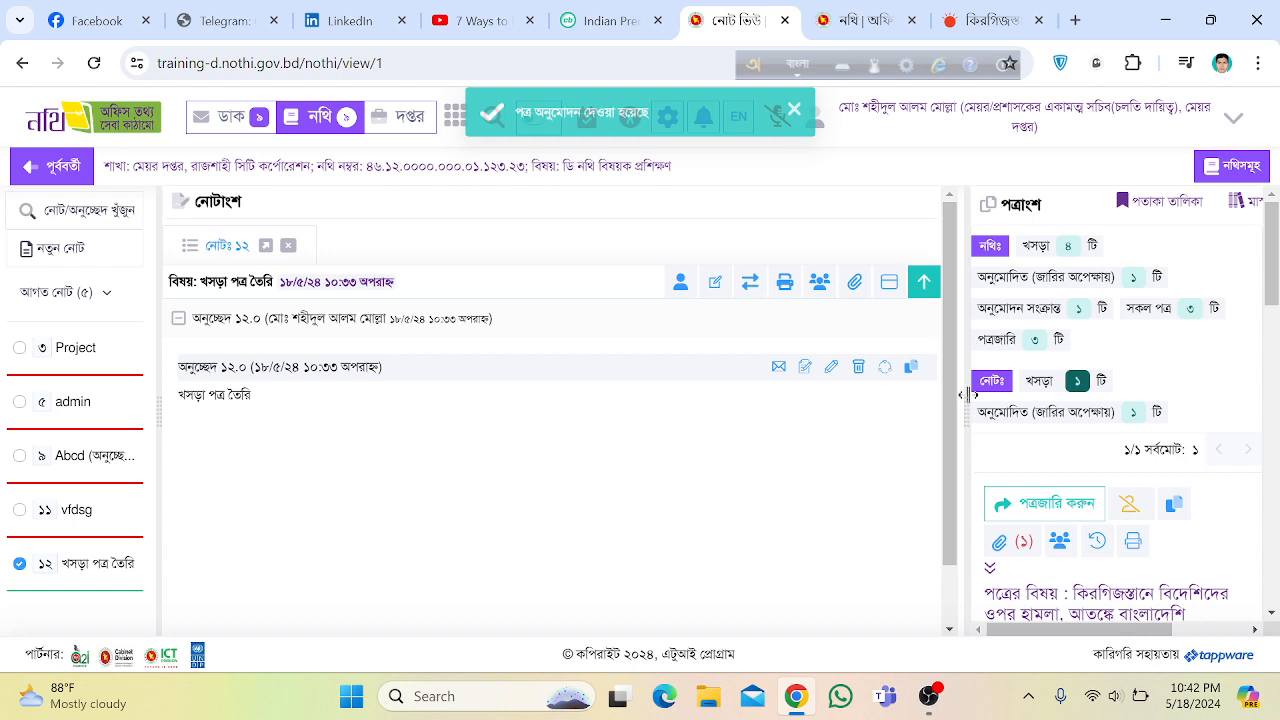
- Widen the পত্রাংশ area and review the approved letter's body, signature, recipient and দৃষ্টি আকর্ষণ sections
{"action": "left_click_drag", "start_coordinate": [966, 394], "coordinate": [688, 394]}
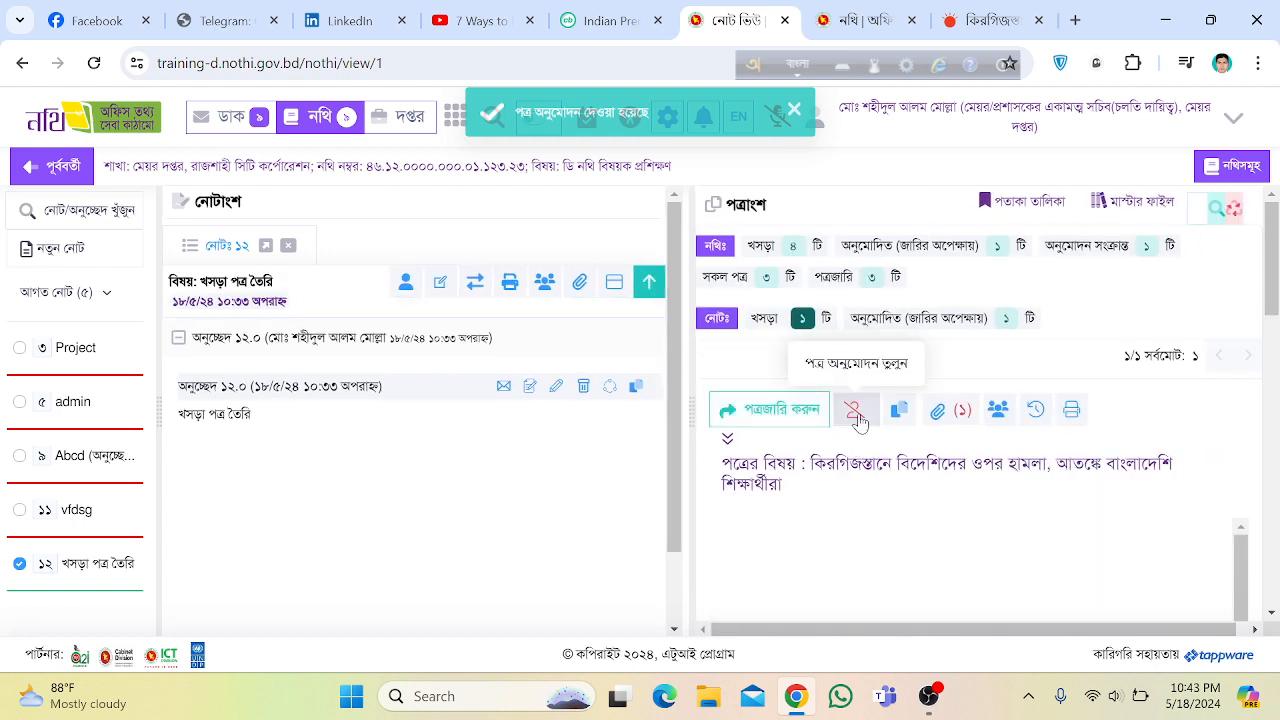
{"action": "scroll", "coordinate": [430, 445], "scroll_direction": "down", "scroll_amount": 2}
{"action": "scroll", "coordinate": [1038, 510], "scroll_direction": "down", "scroll_amount": 5}
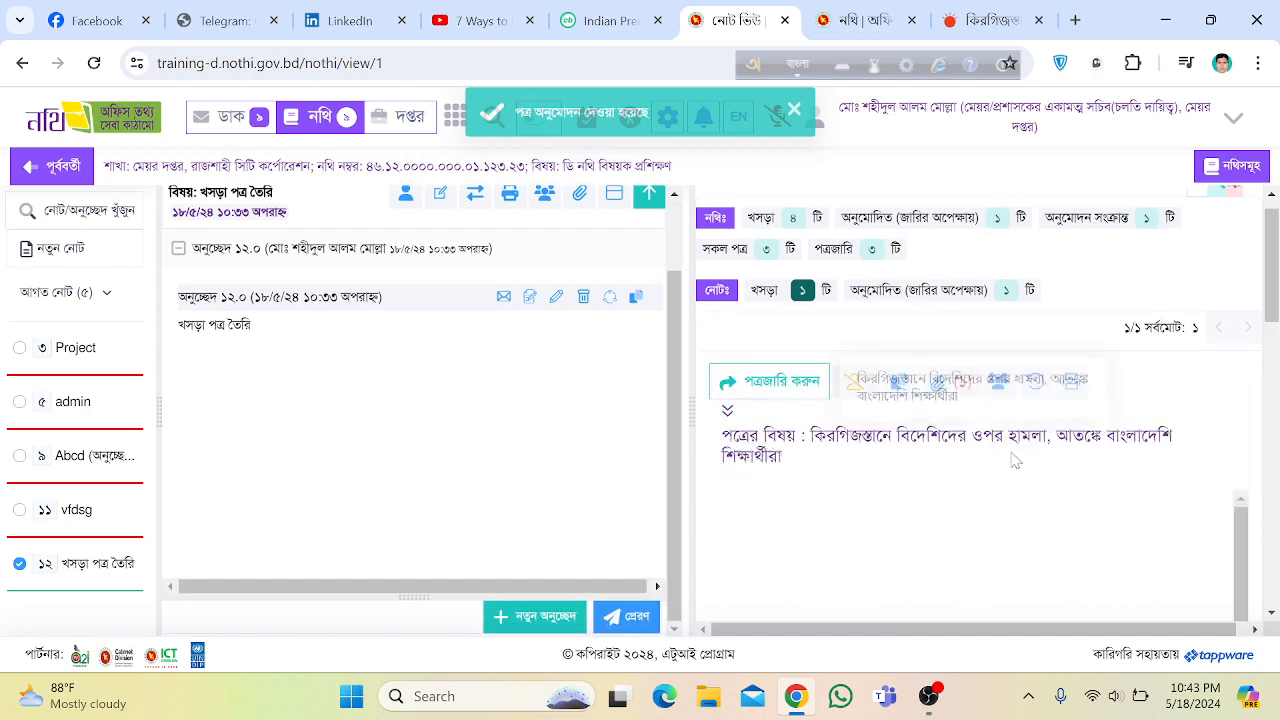
{"action": "scroll", "coordinate": [1039, 506], "scroll_direction": "down", "scroll_amount": 5}
{"action": "scroll", "coordinate": [1032, 486], "scroll_direction": "up", "scroll_amount": 4}
{"action": "scroll", "coordinate": [1032, 486], "scroll_direction": "down", "scroll_amount": 5}
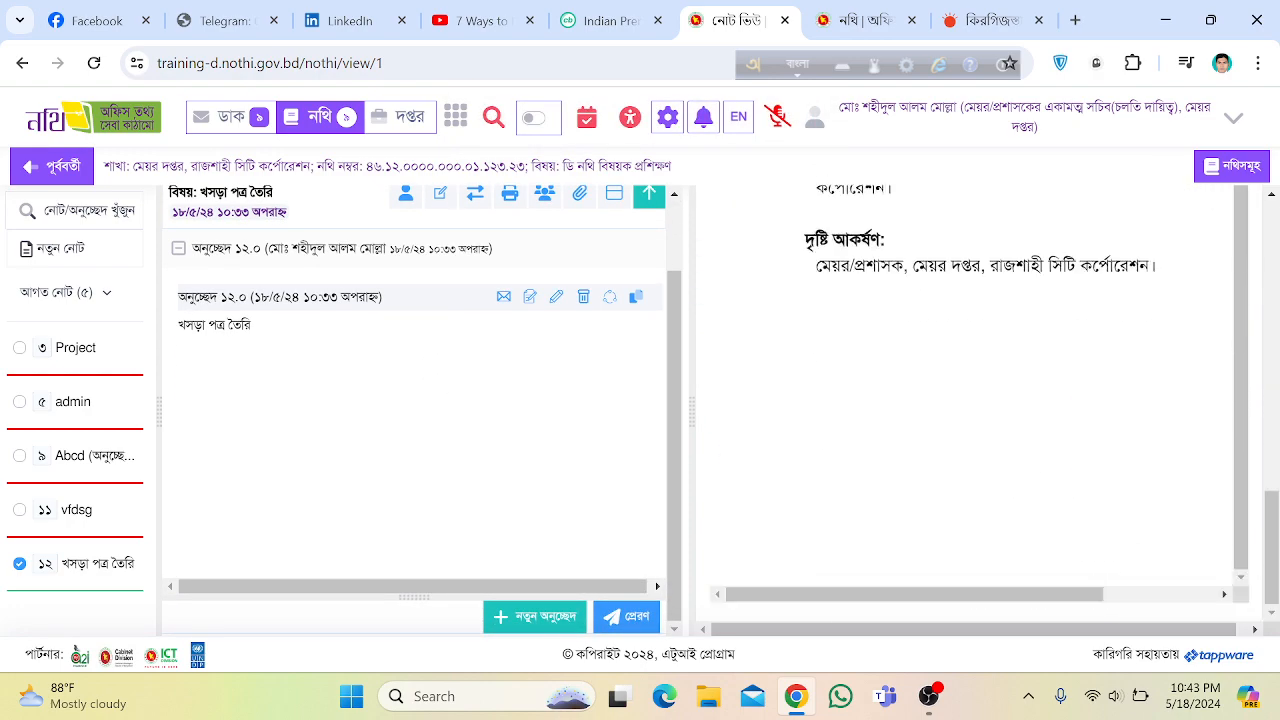
{"action": "scroll", "coordinate": [1034, 491], "scroll_direction": "up", "scroll_amount": 3}
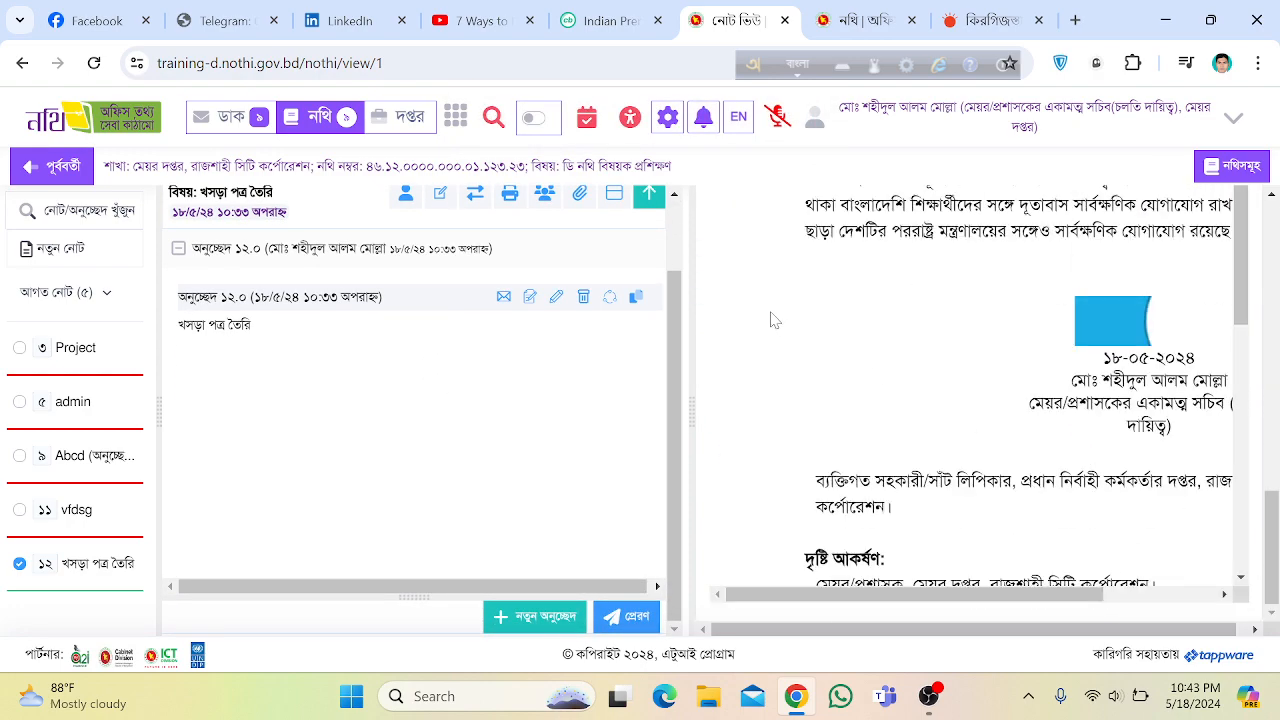
{"action": "scroll", "coordinate": [770, 320], "scroll_direction": "up", "scroll_amount": 10}
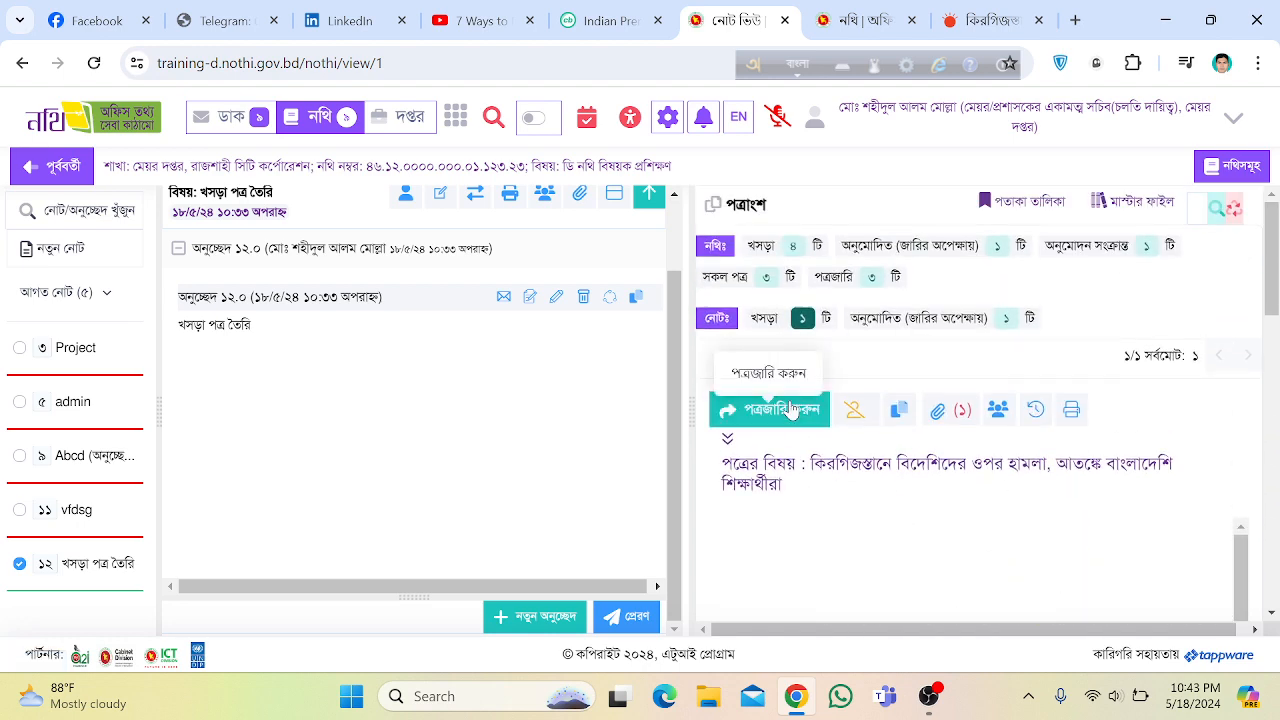
- Check the approved letter's issue preview and issue the letter (পত্রজারি), confirming the request
{"action": "left_click", "coordinate": [790, 410]}
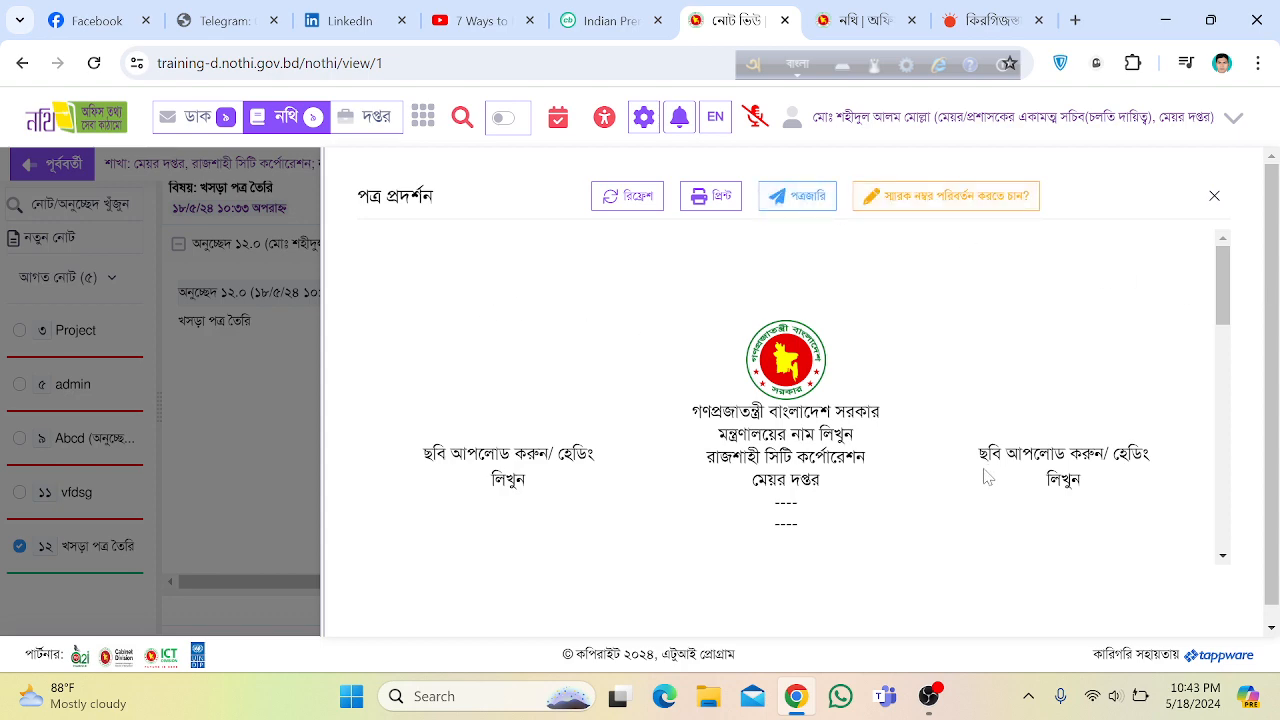
{"action": "scroll", "coordinate": [986, 472], "scroll_direction": "down", "scroll_amount": 10}
{"action": "scroll", "coordinate": [986, 472], "scroll_direction": "up", "scroll_amount": 10}
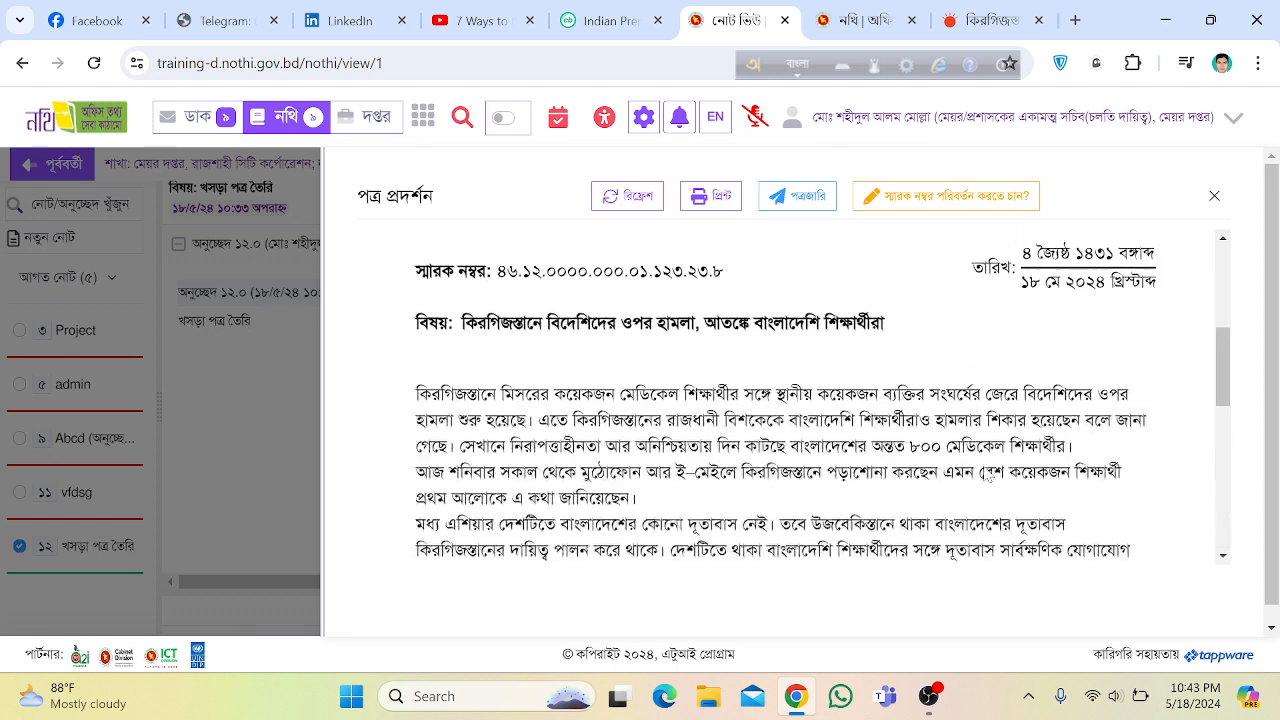
{"action": "left_click", "coordinate": [783, 203]}
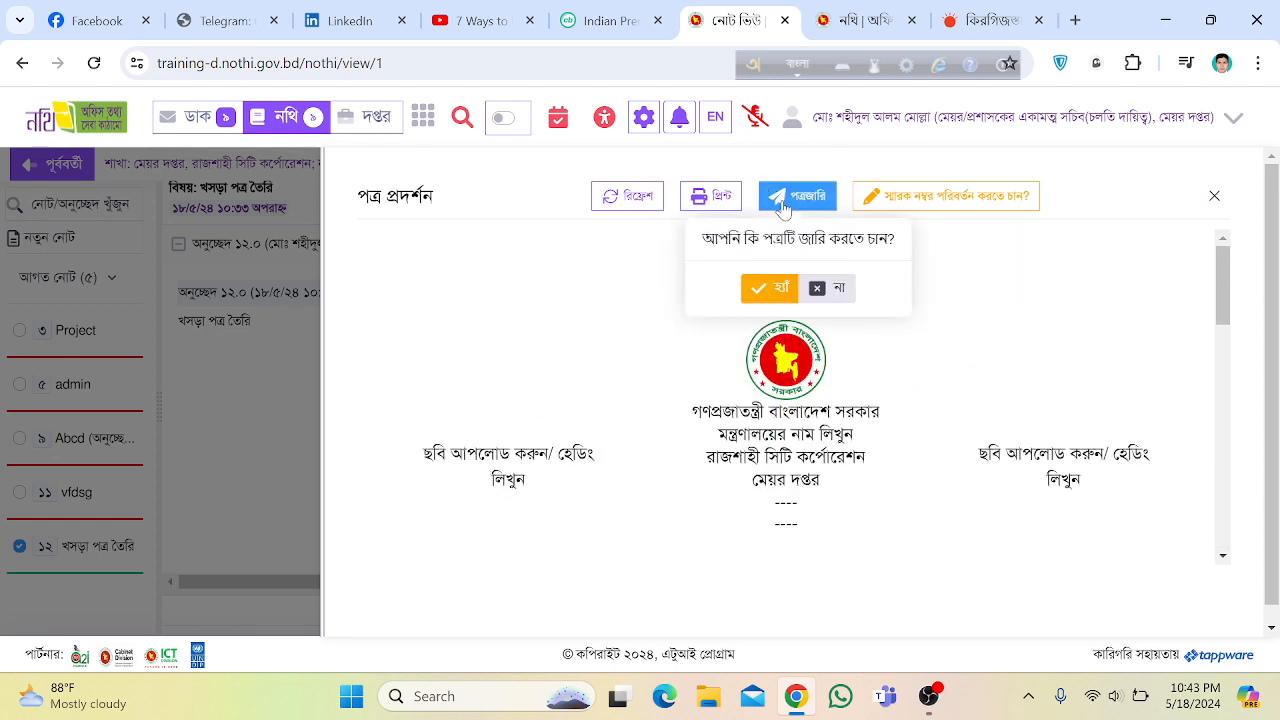
{"action": "left_click", "coordinate": [780, 290]}
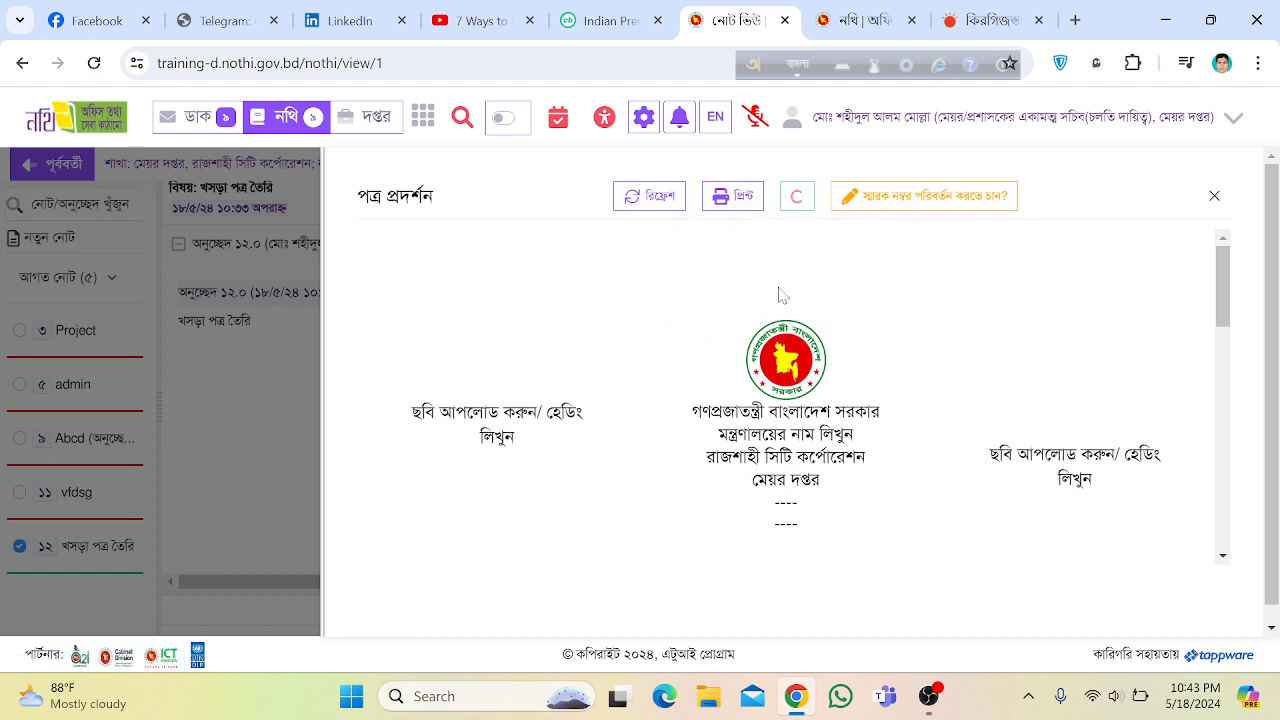